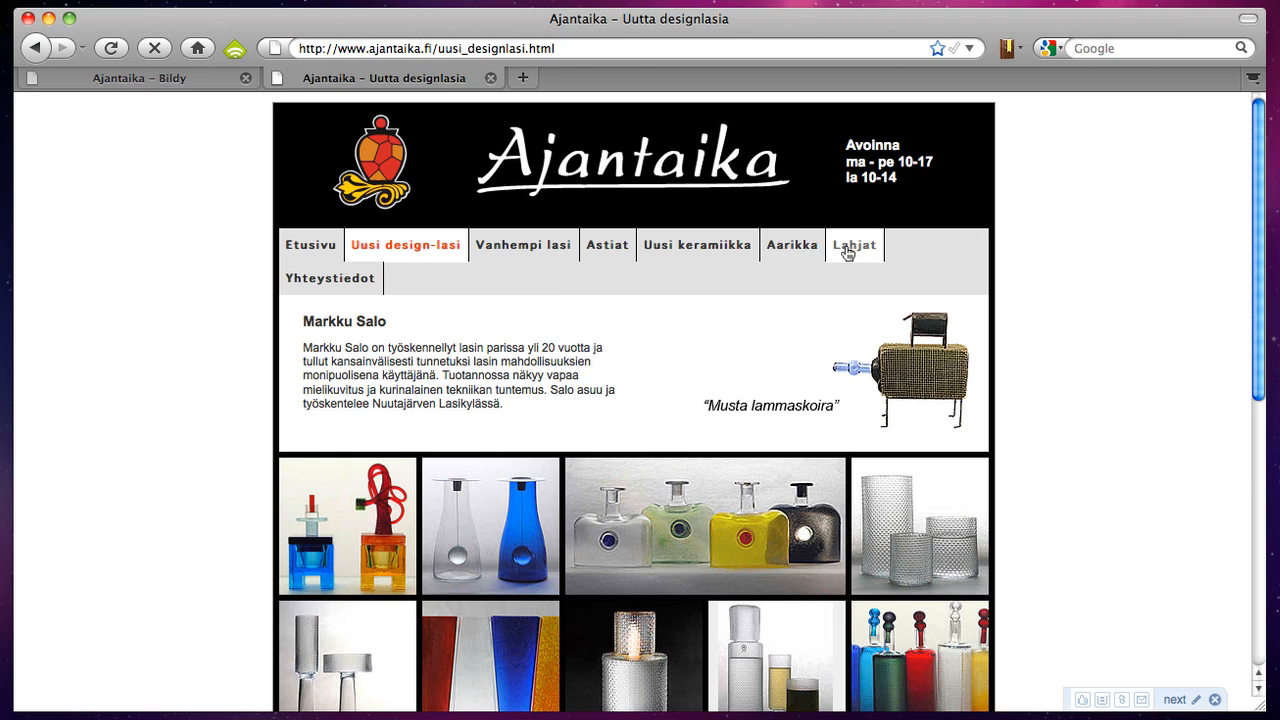
- Browse the existing Ajantaika site, viewing the Lahjat and Yhteystiedot pages and returning to Etusivu
left_click(846, 246)
left_click(336, 278)
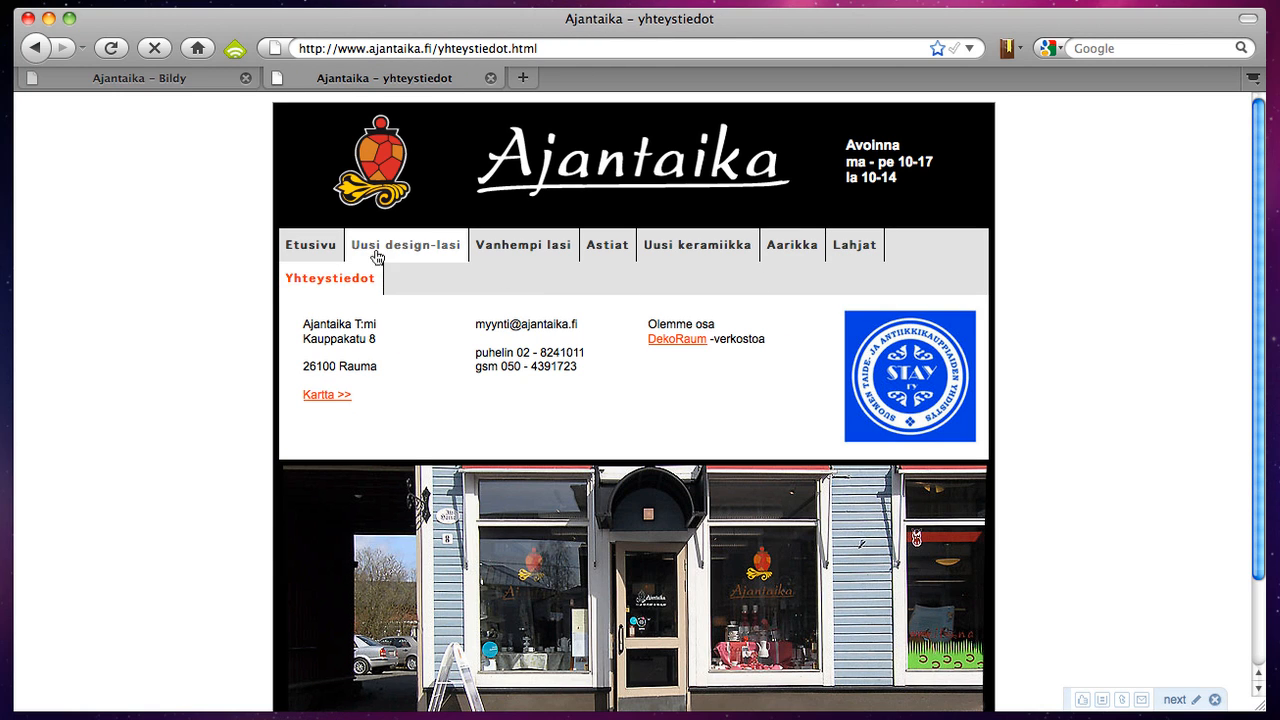
left_click(858, 247)
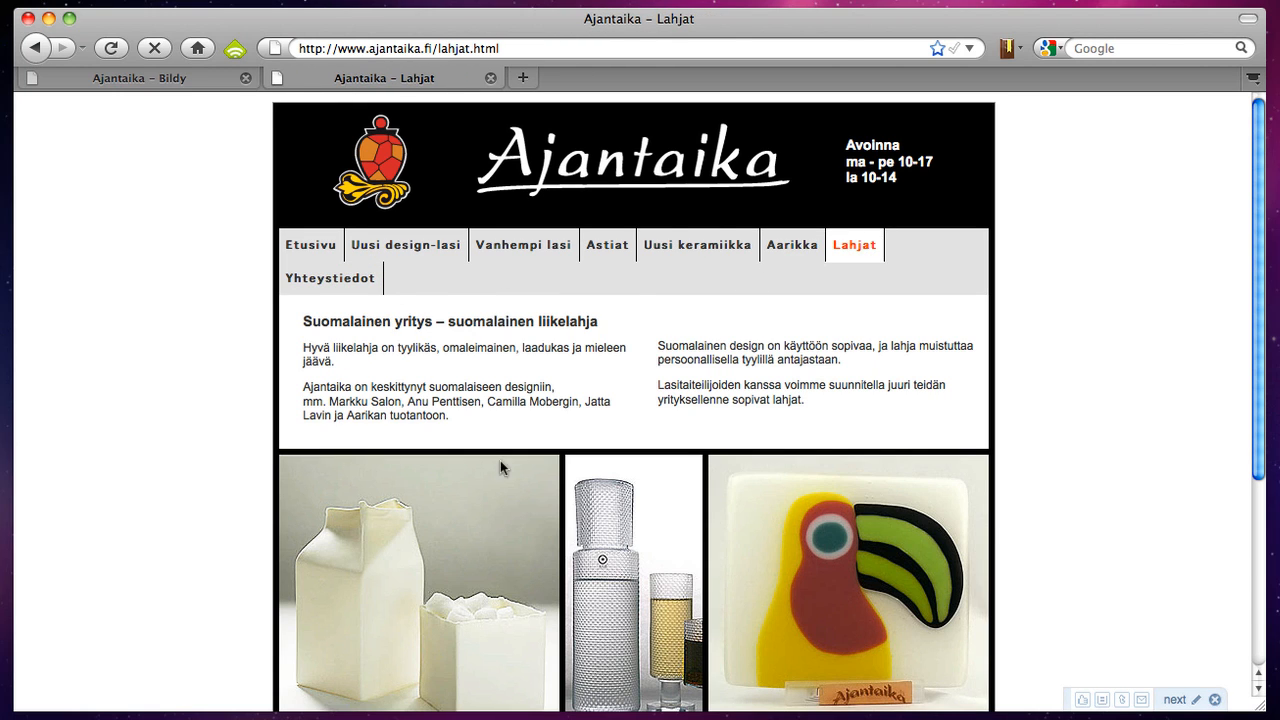
scroll(503, 466, "down", 6)
scroll(871, 454, "up", 6)
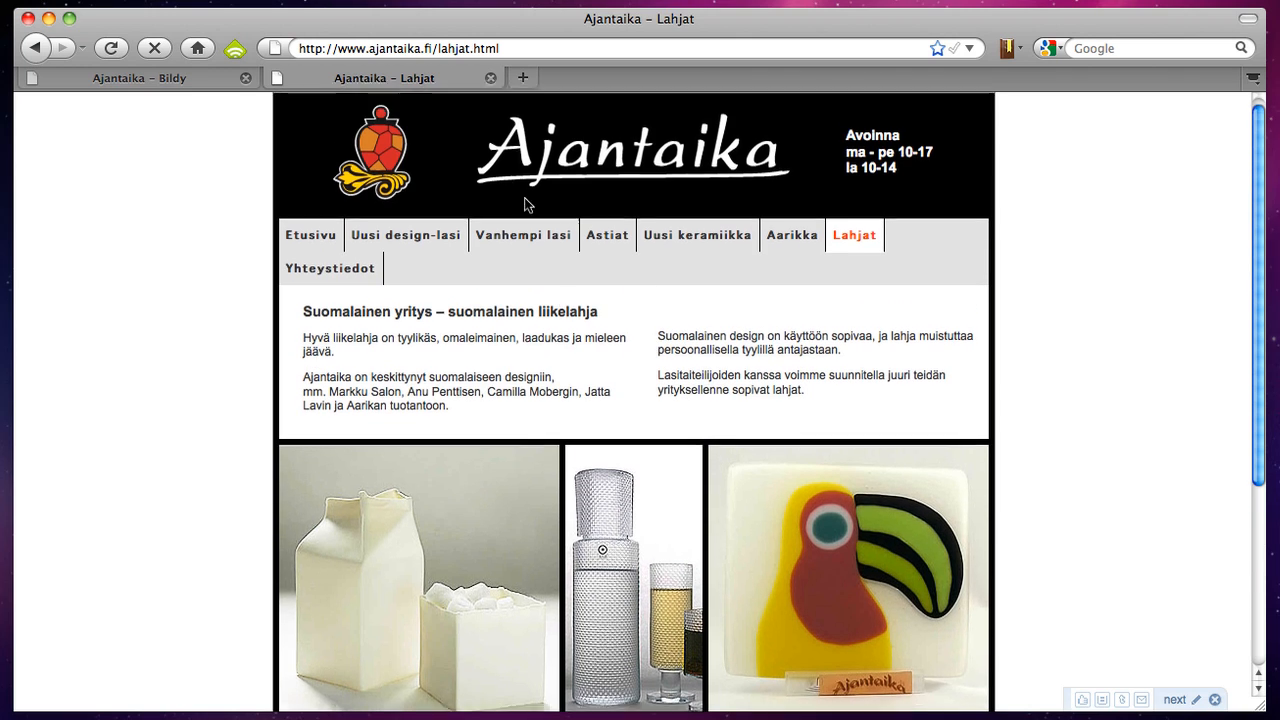
left_click(287, 290)
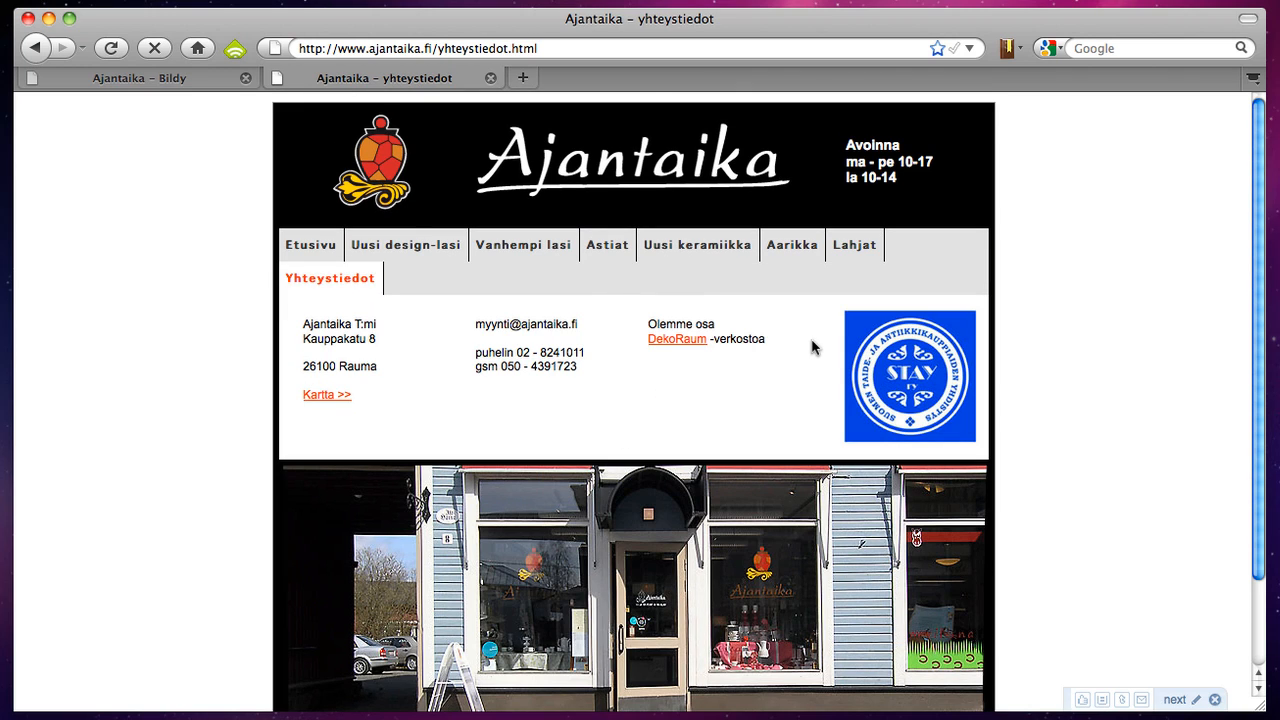
scroll(649, 460, "down", 3)
scroll(649, 460, "up", 3)
left_click(297, 240)
- Switch to the Bildy editor and create a new data model for the Ajantaika site
left_click(94, 70)
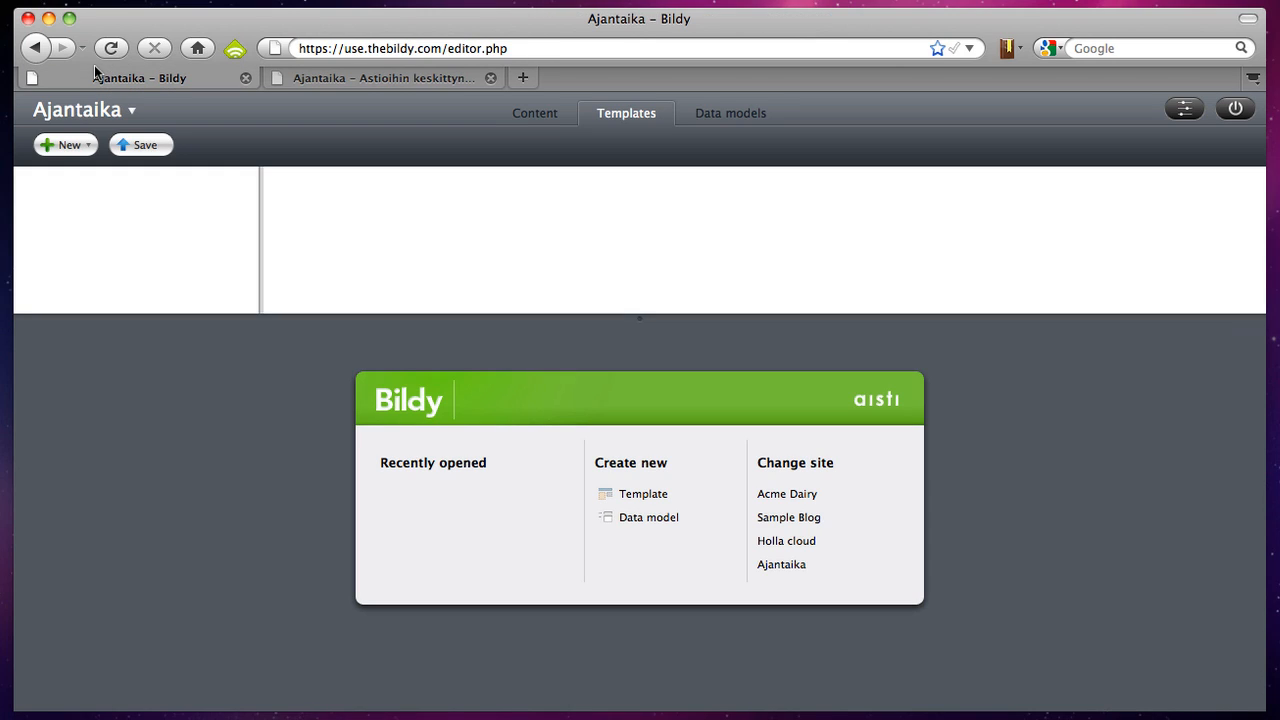
left_click(708, 120)
left_click(53, 158)
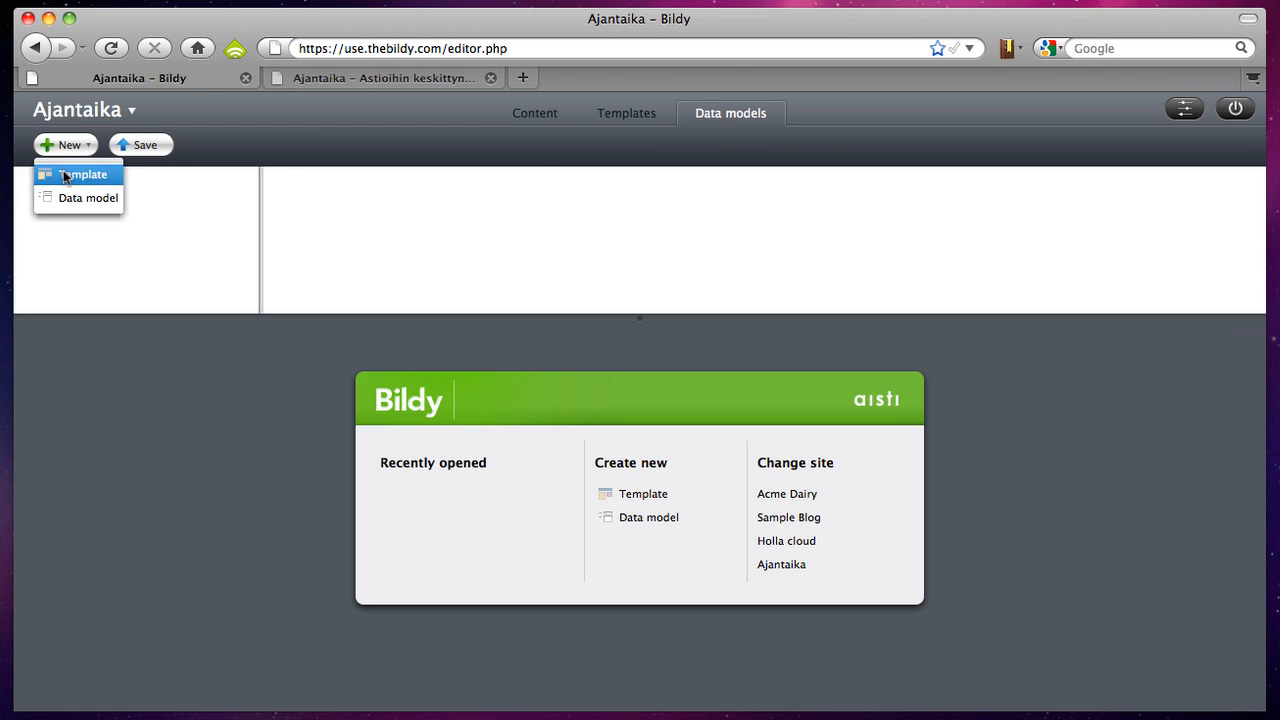
left_click(70, 197)
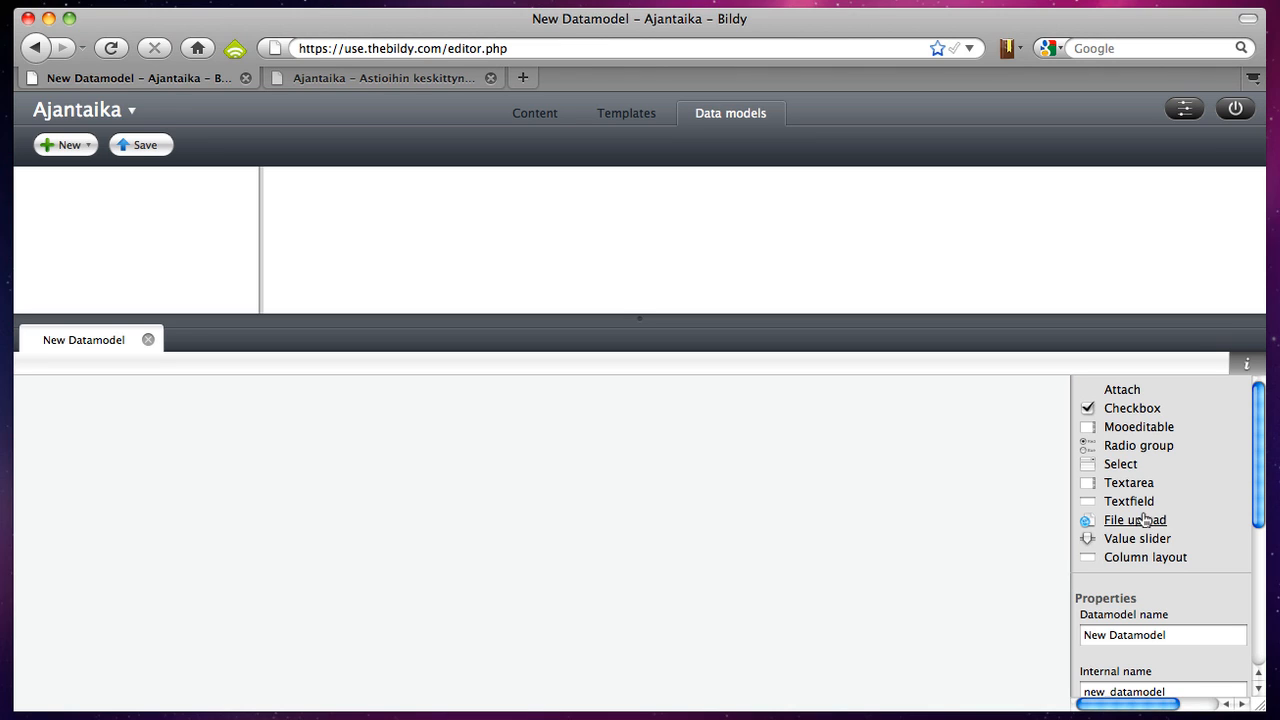
- Add a Textfield, a Column layout and a File upload to the new data model, and name the model Sivu
left_click(1128, 501)
left_click(1122, 559)
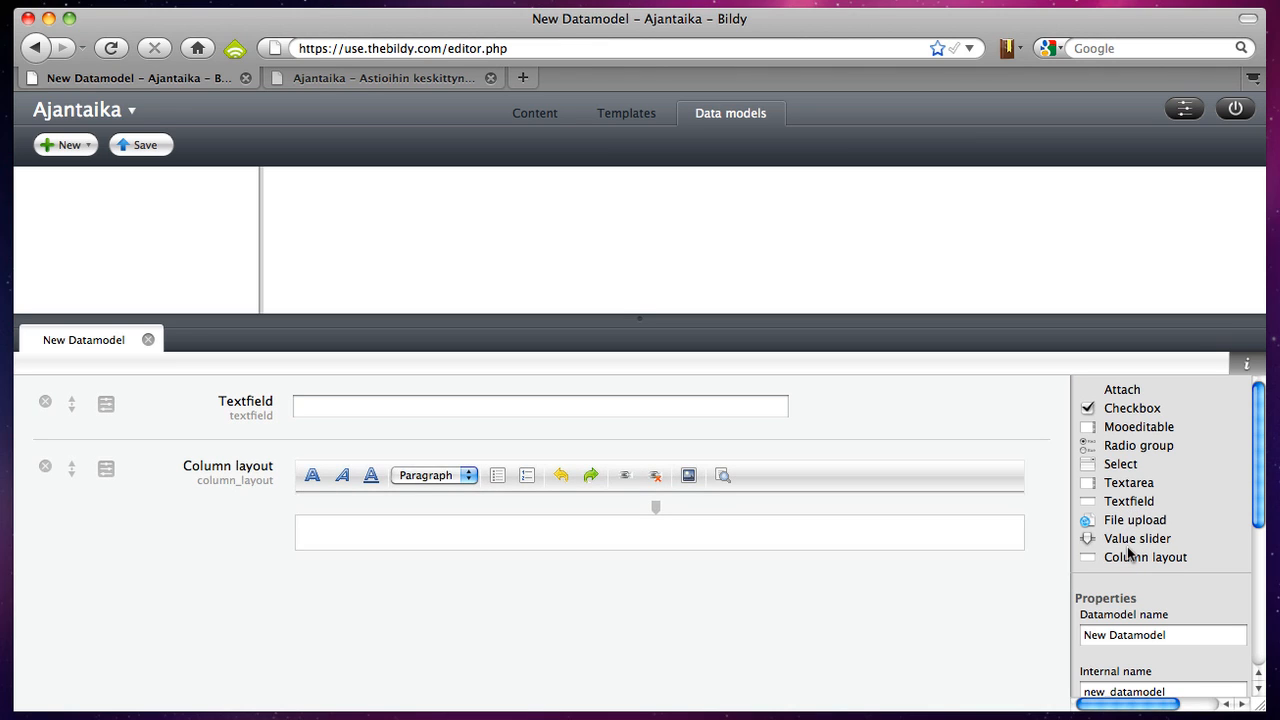
left_click(1135, 526)
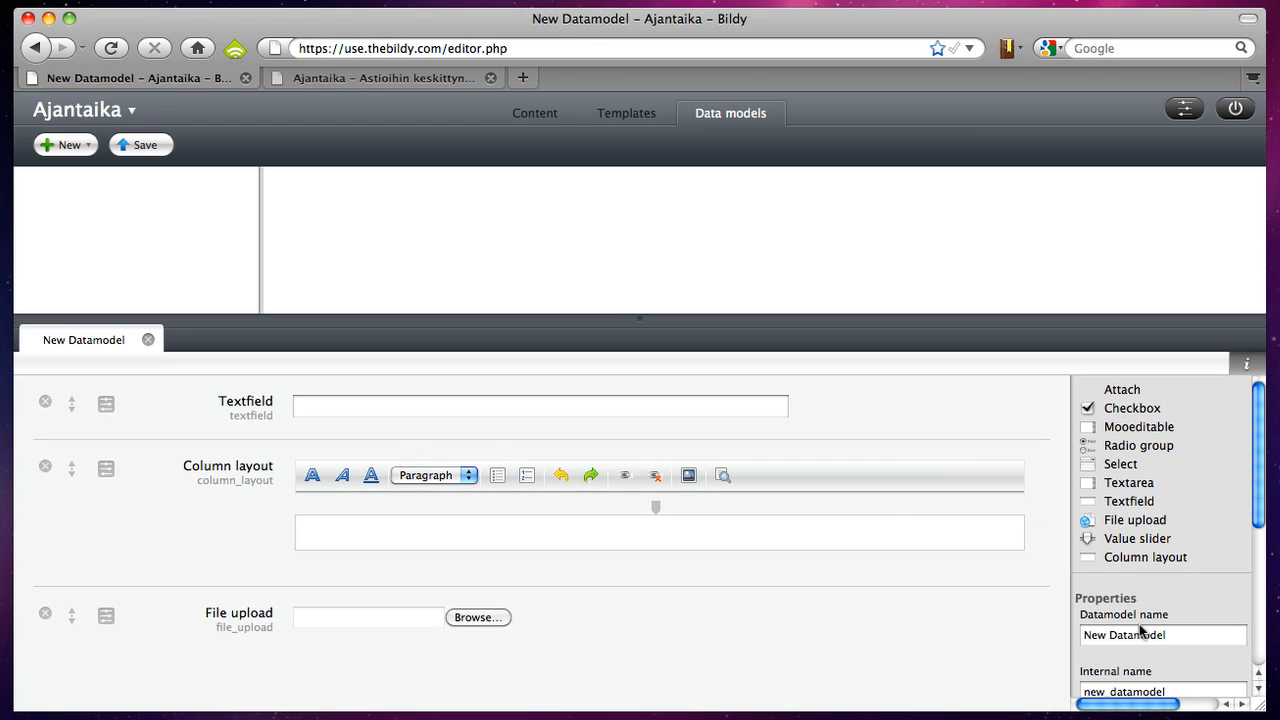
triple_click(1185, 636)
type("Sivu")
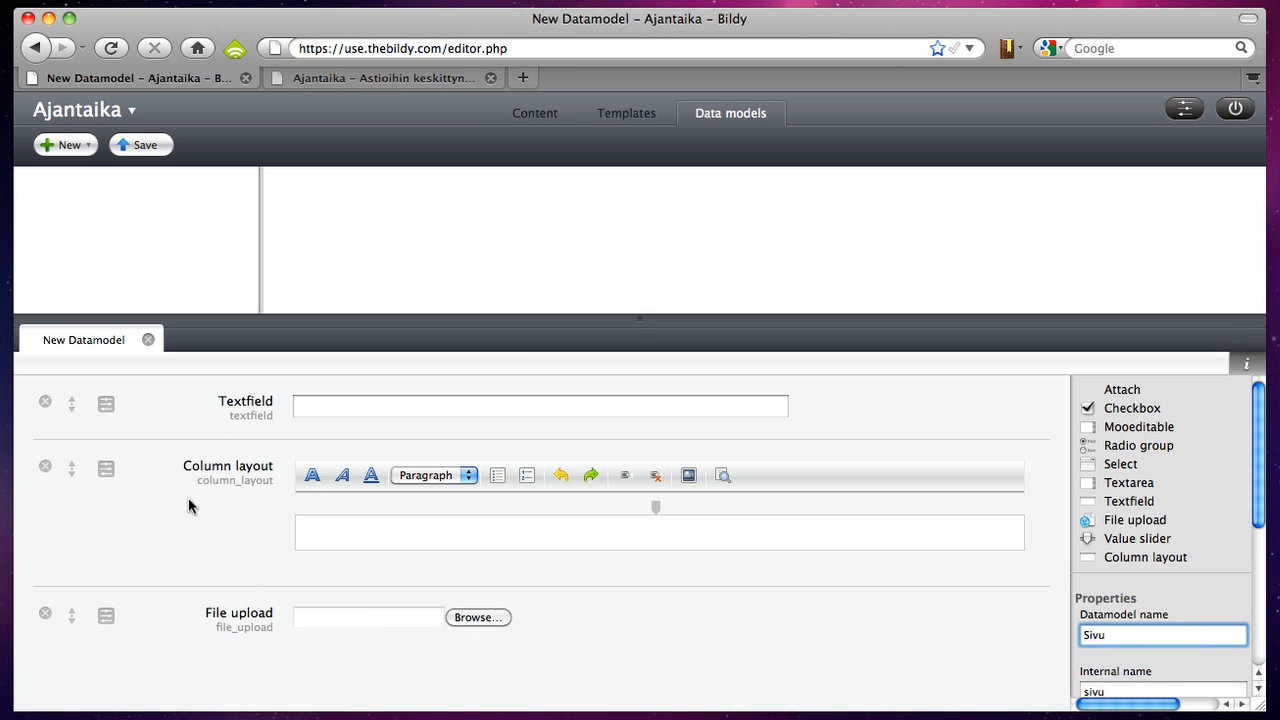
- Label the text field "Sivun nimi" and set its internal name to nimi
left_click(238, 404)
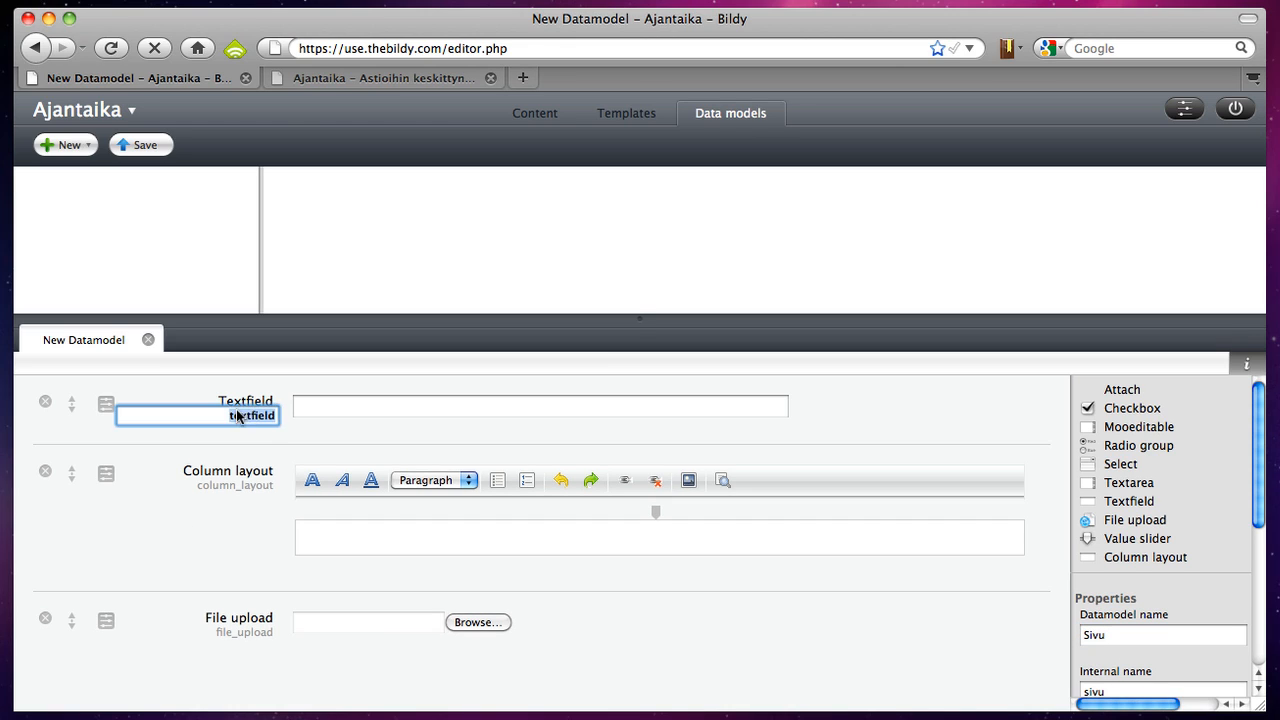
type("Sivun nimi")
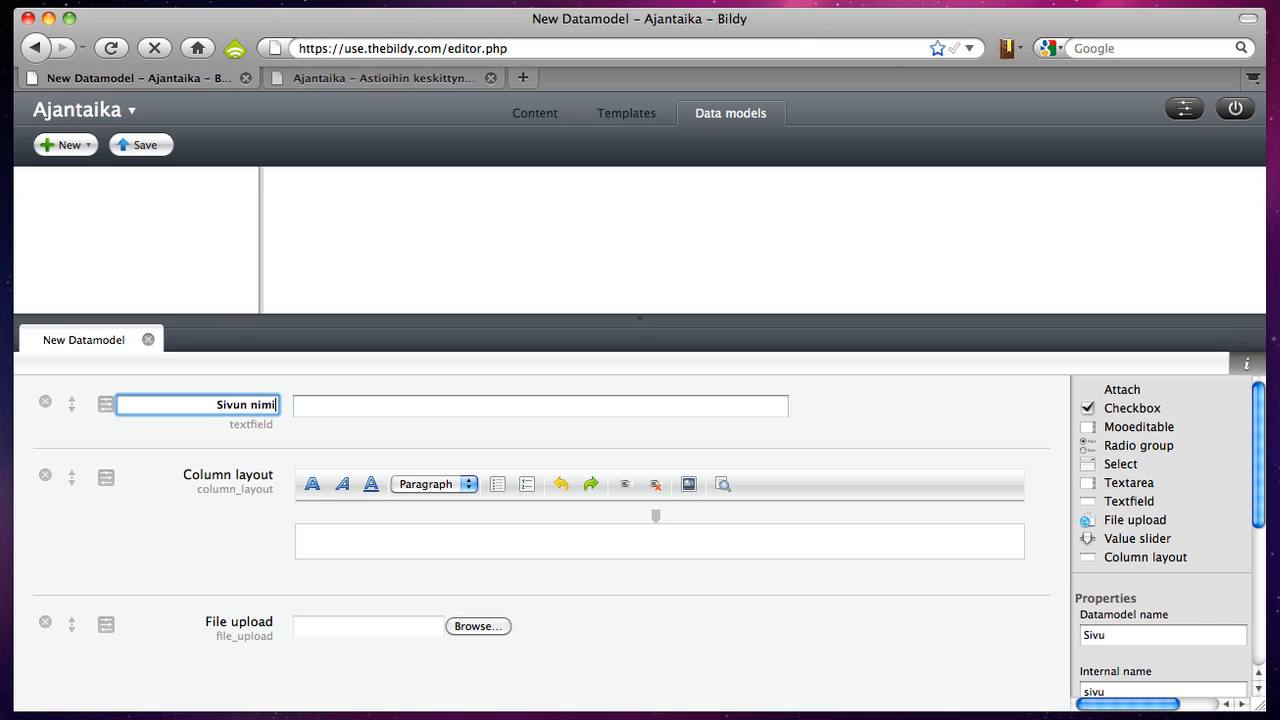
key("Return")
left_click_drag(240, 414, 238, 403)
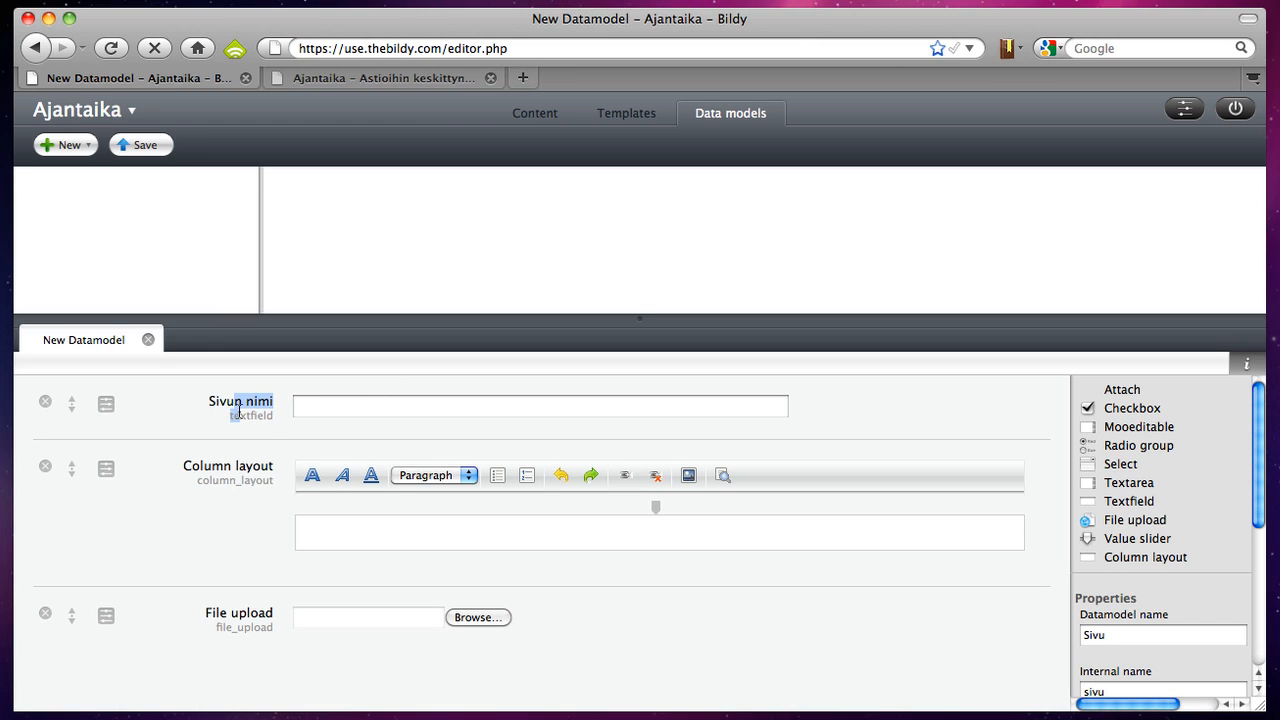
left_click(266, 415)
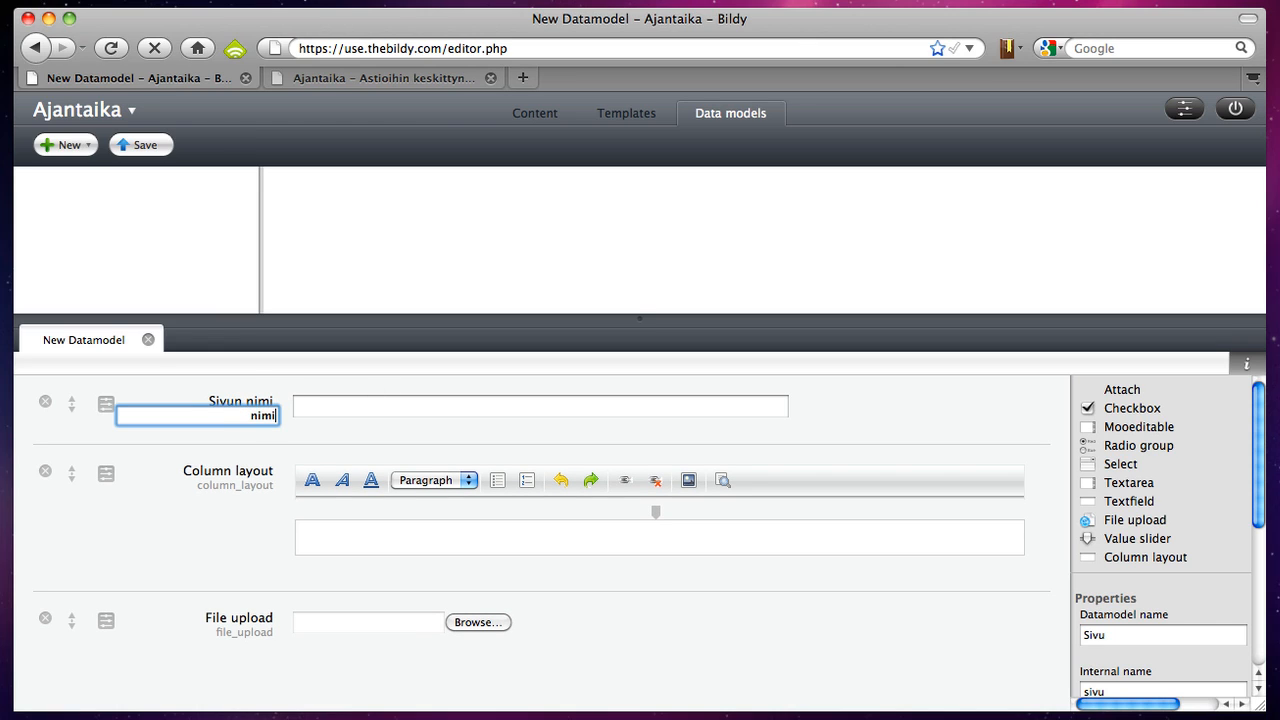
key("Return")
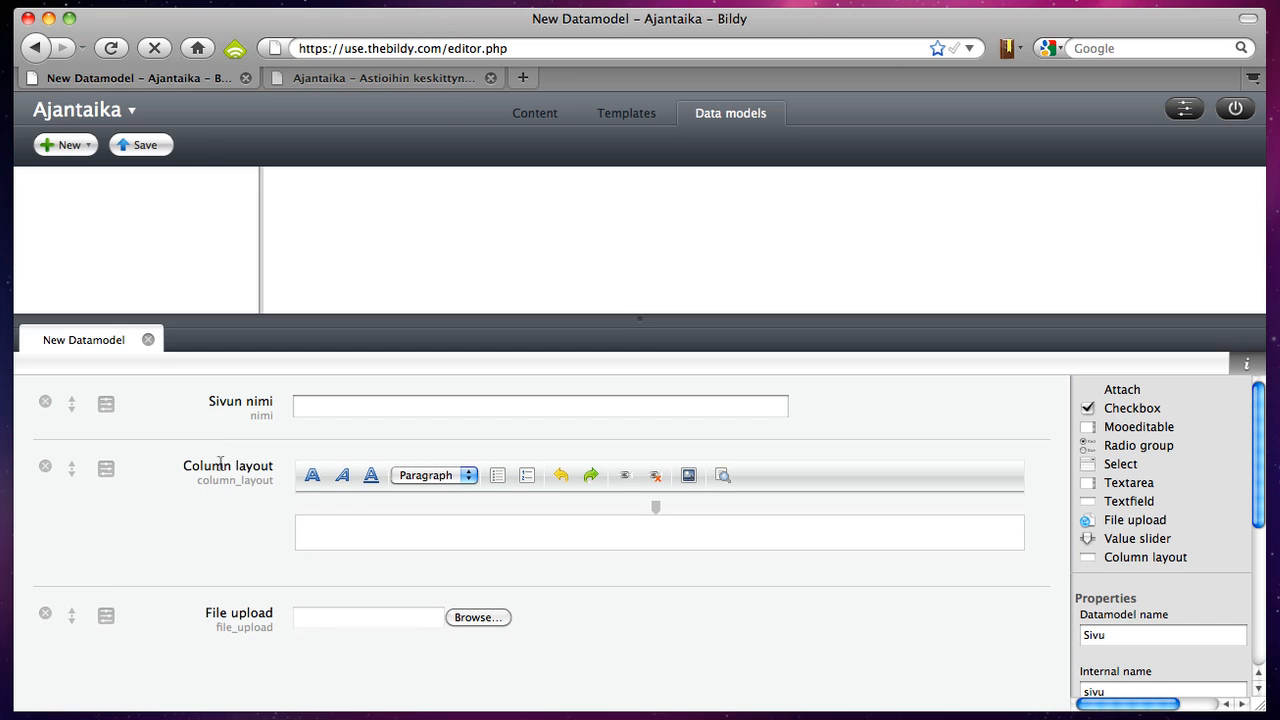
- Rename the column layout field to "Sisältö" and the file upload field to "Kuva"
left_click(226, 466)
type("Sisältö")
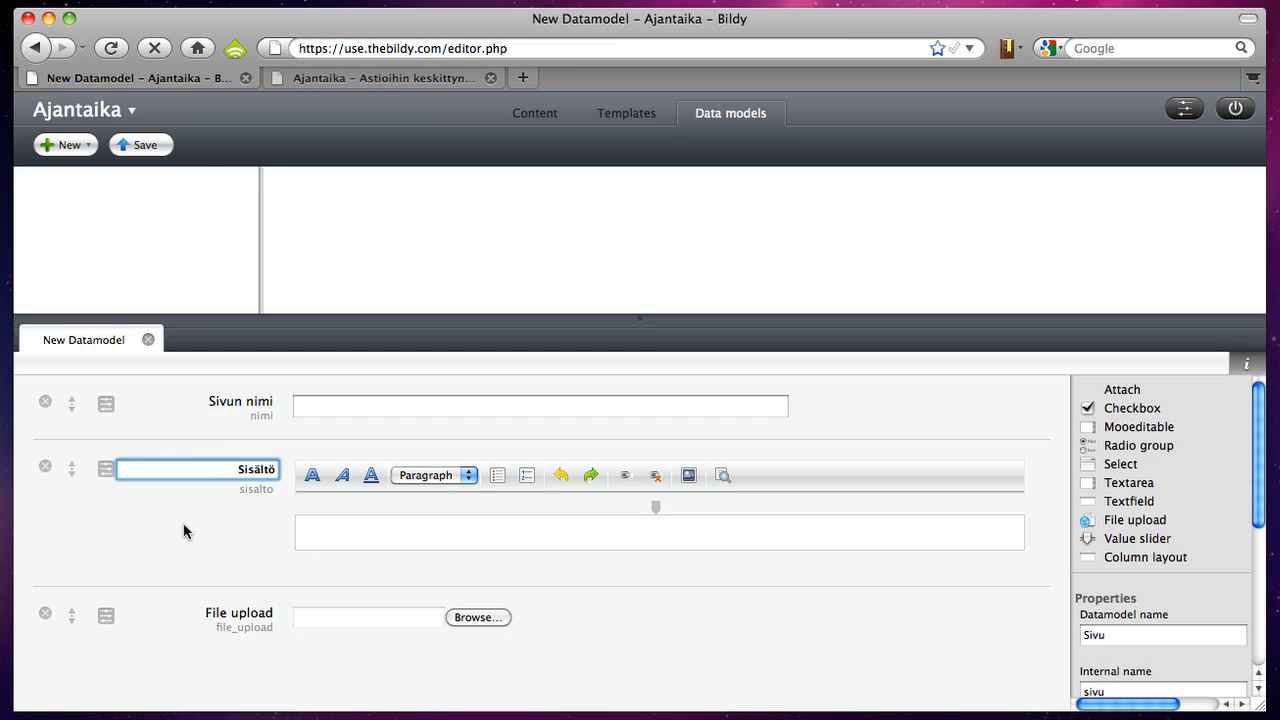
key("Return")
left_click(241, 612)
type("Kuv")
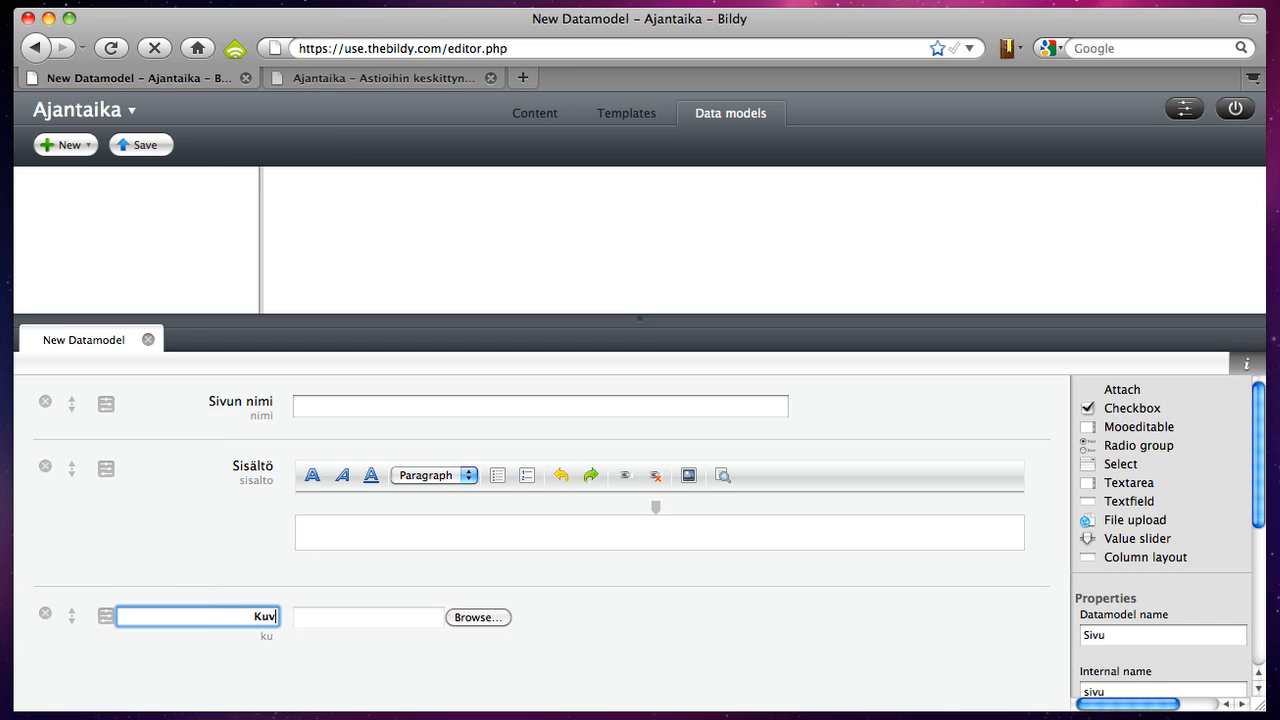
type("a")
key("Return")
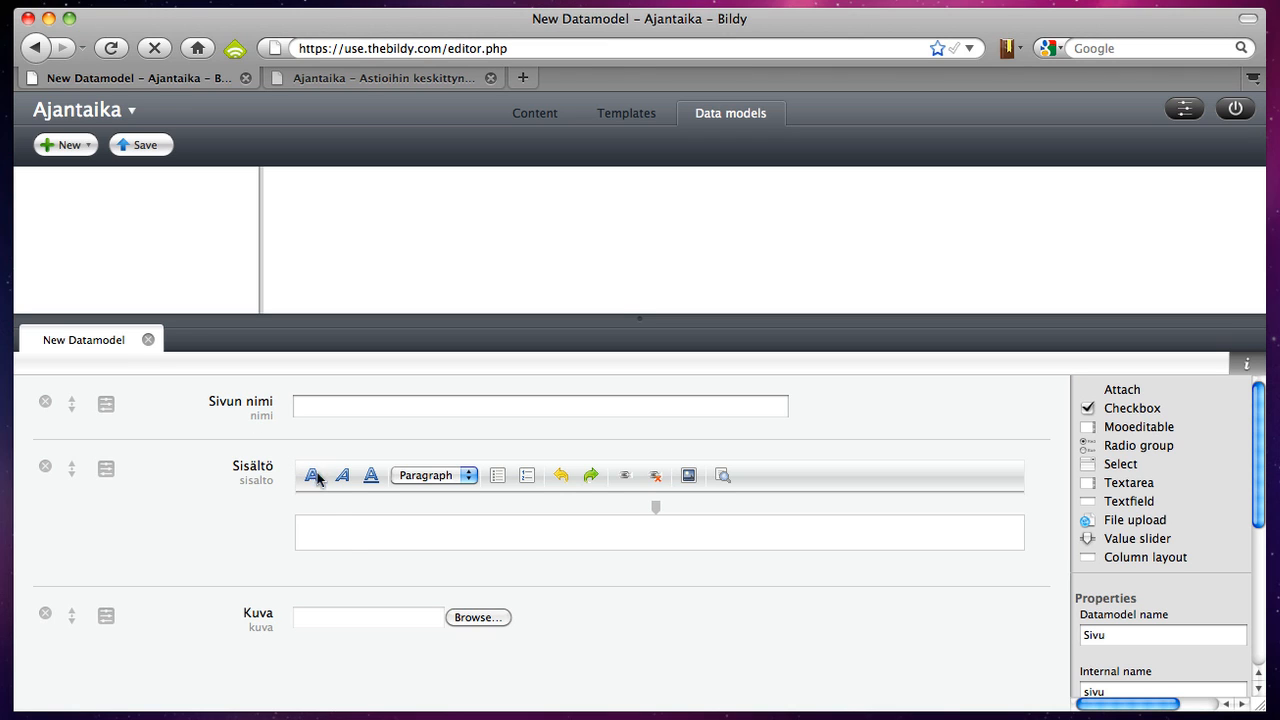
- In the Sisältö field's properties, set both existing columns to 25 and add two more column markers
left_click(106, 470)
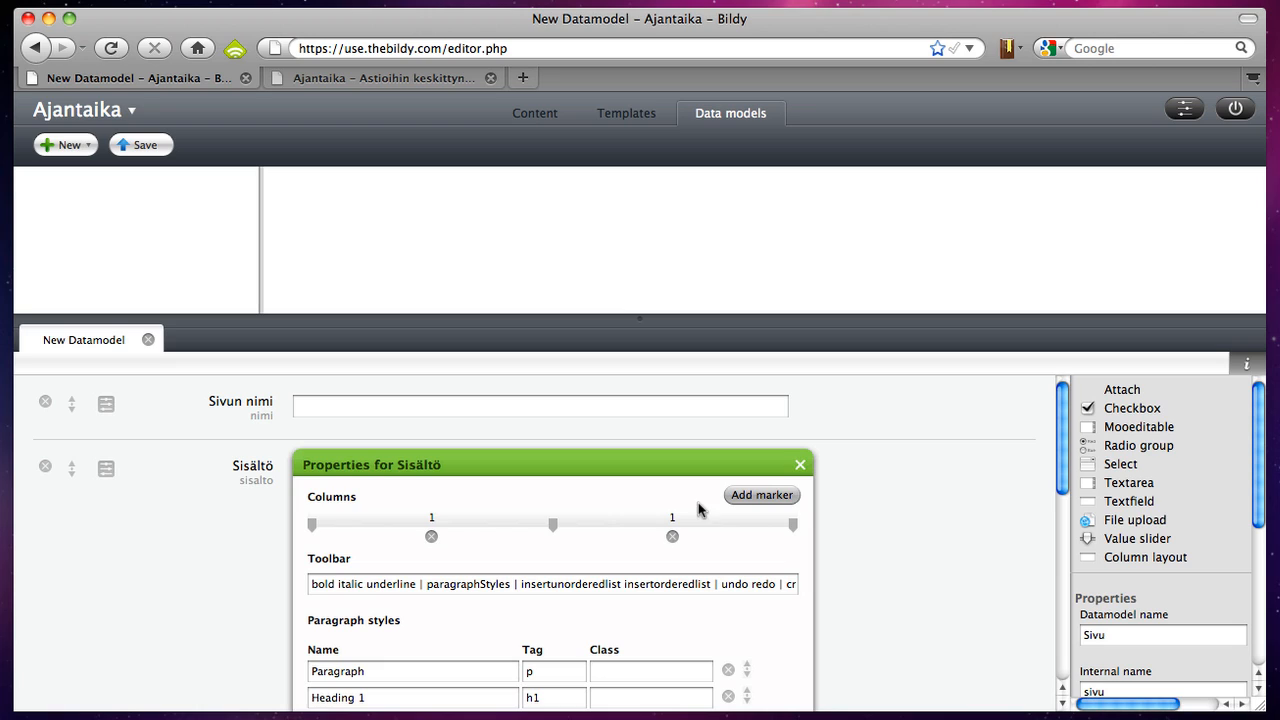
left_click(432, 520)
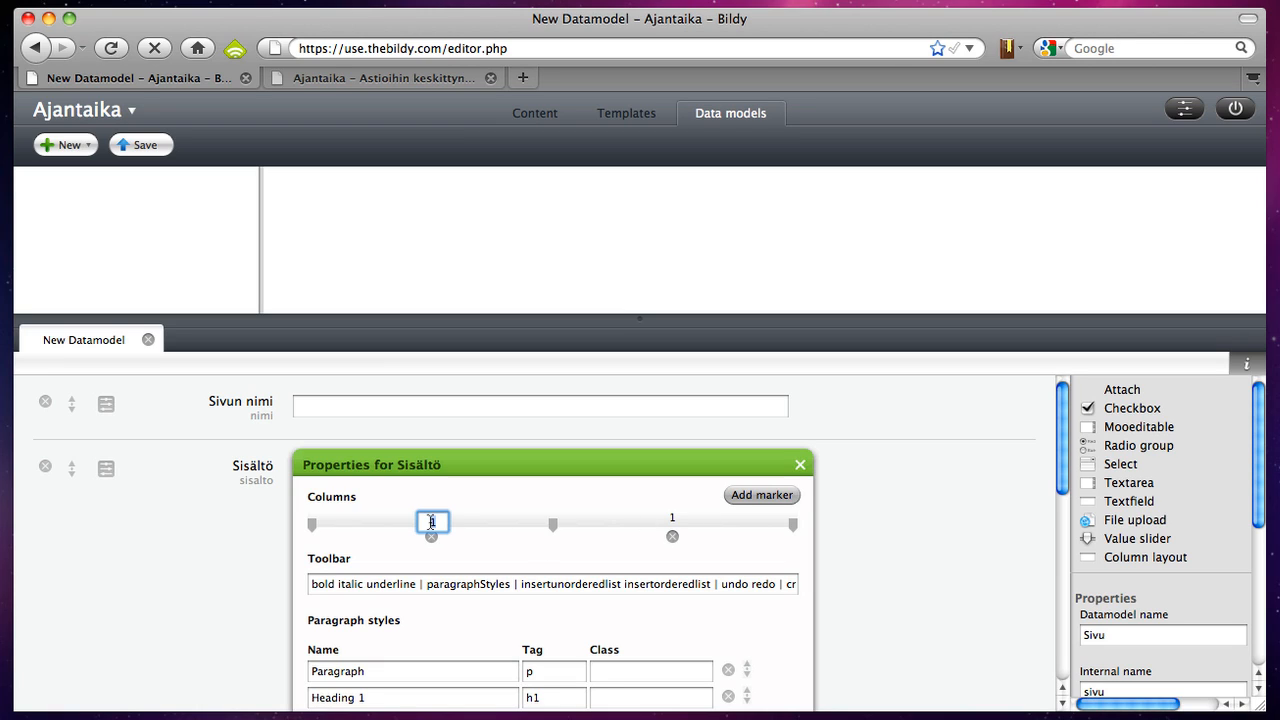
left_click(683, 518)
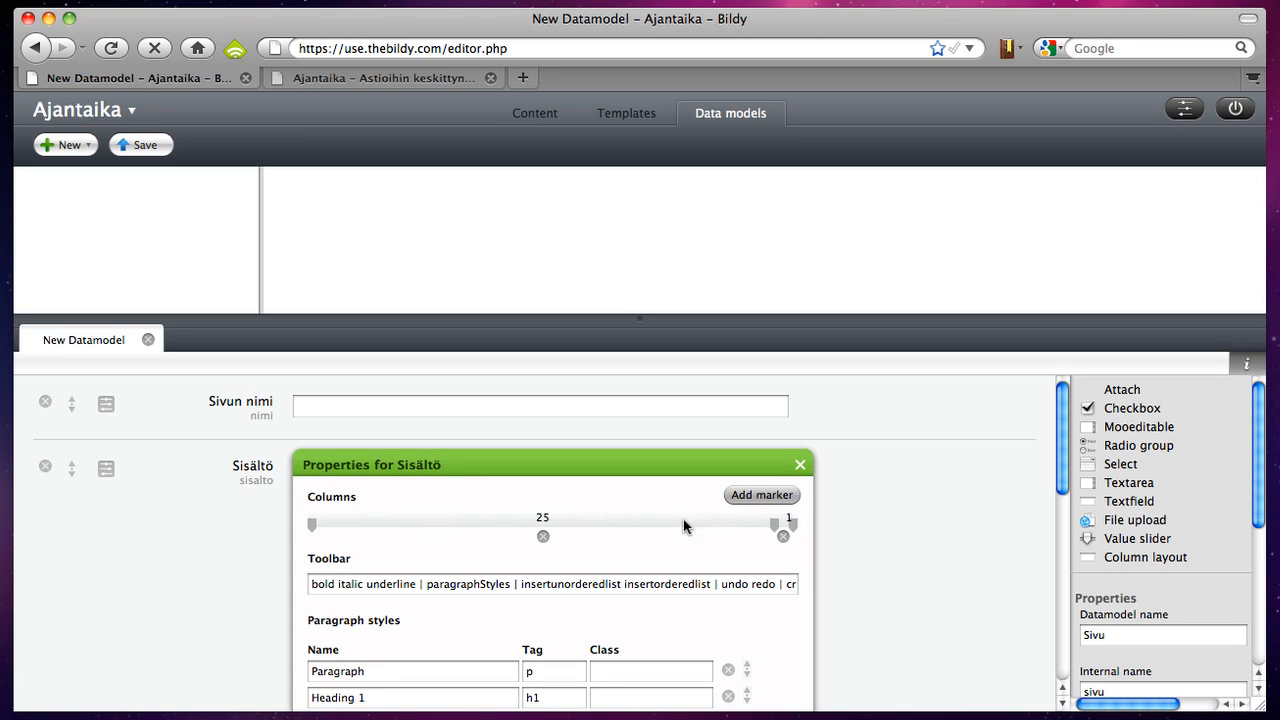
left_click(784, 518)
type("25")
left_click(769, 503)
left_click(768, 503)
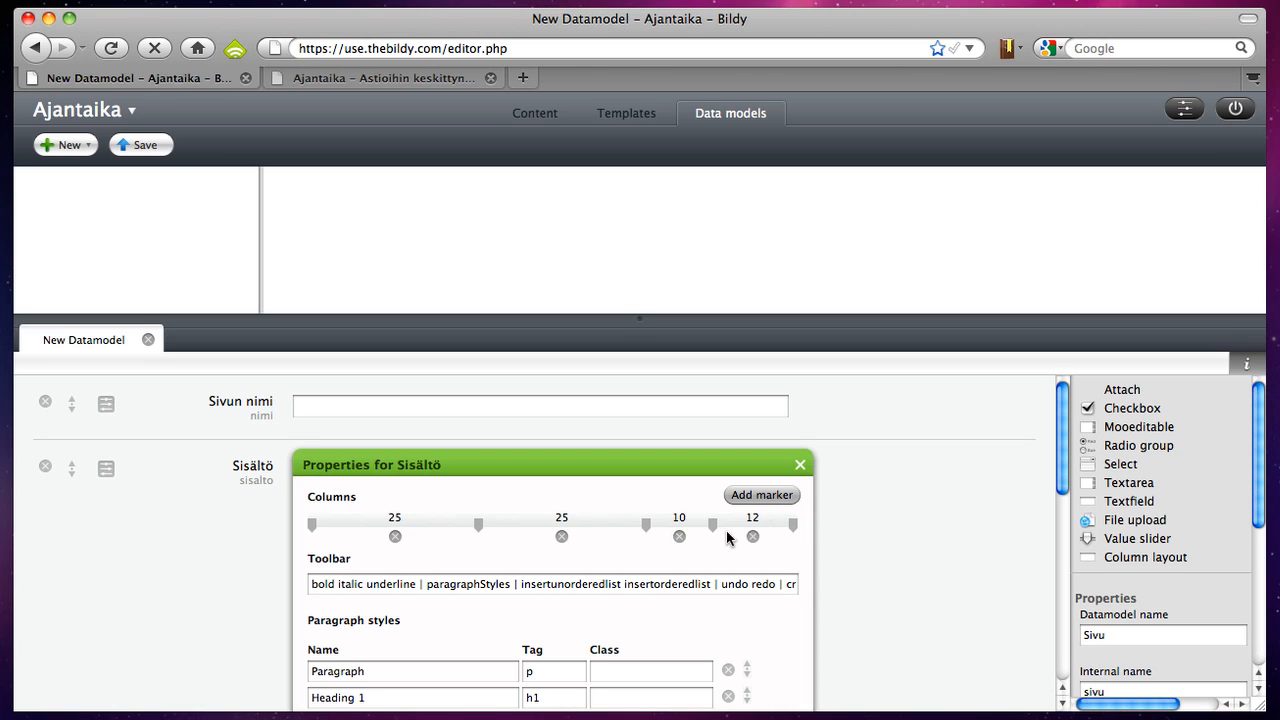
- Set the two added Sisältö columns to 25 each and apply the field properties
left_click(683, 520)
type("25")
key("Return")
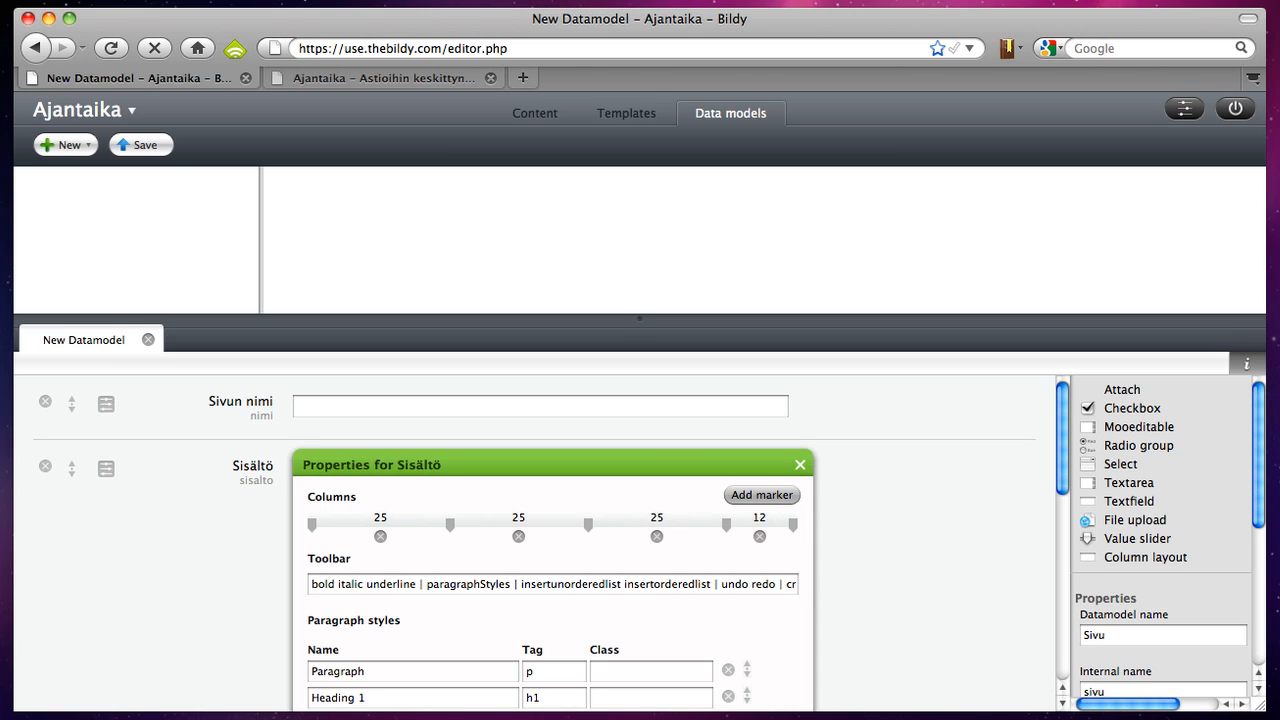
left_click(757, 518)
type("25")
scroll(925, 554, "down", 10)
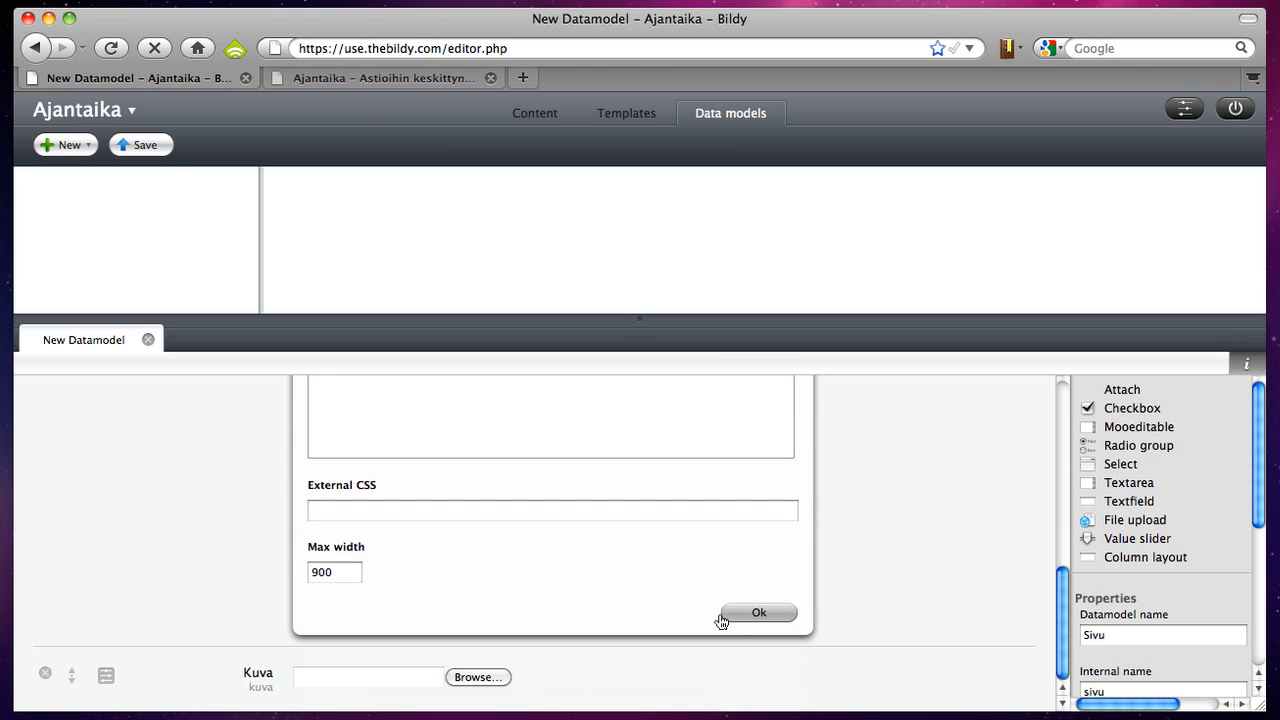
left_click(758, 613)
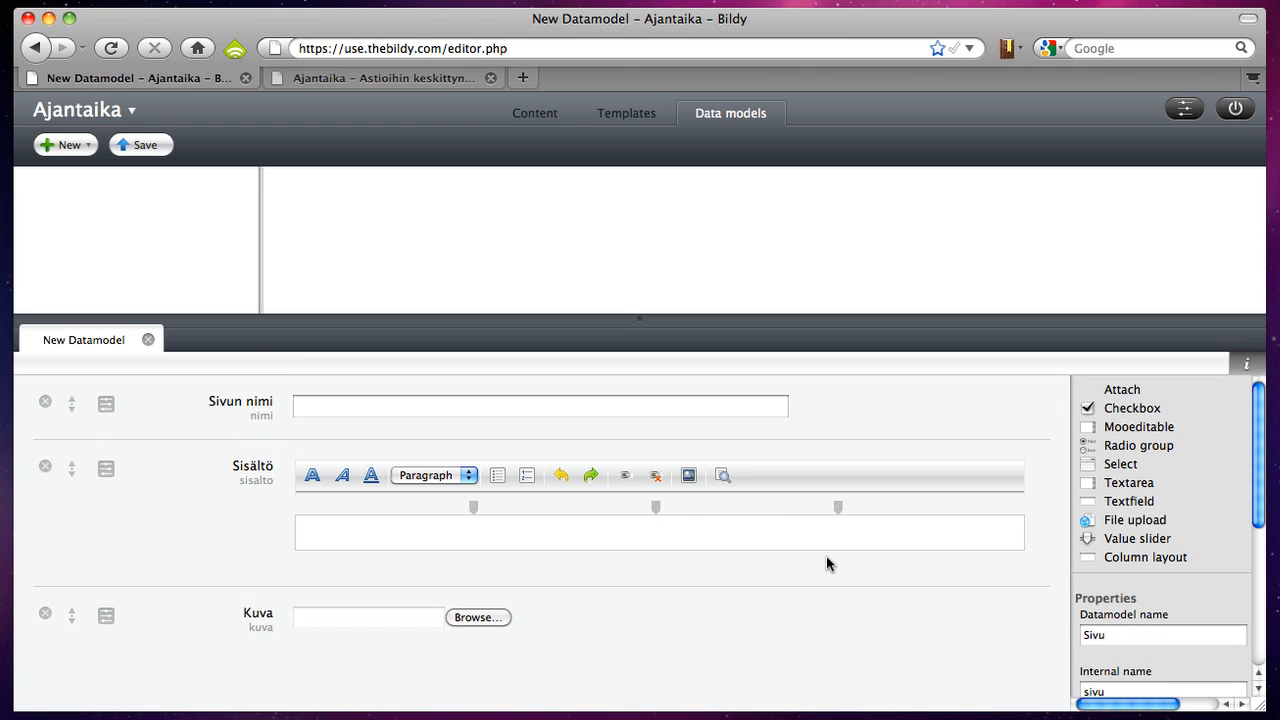
- Save the Sivu data model and view the item types offered for new content
key("super+s")
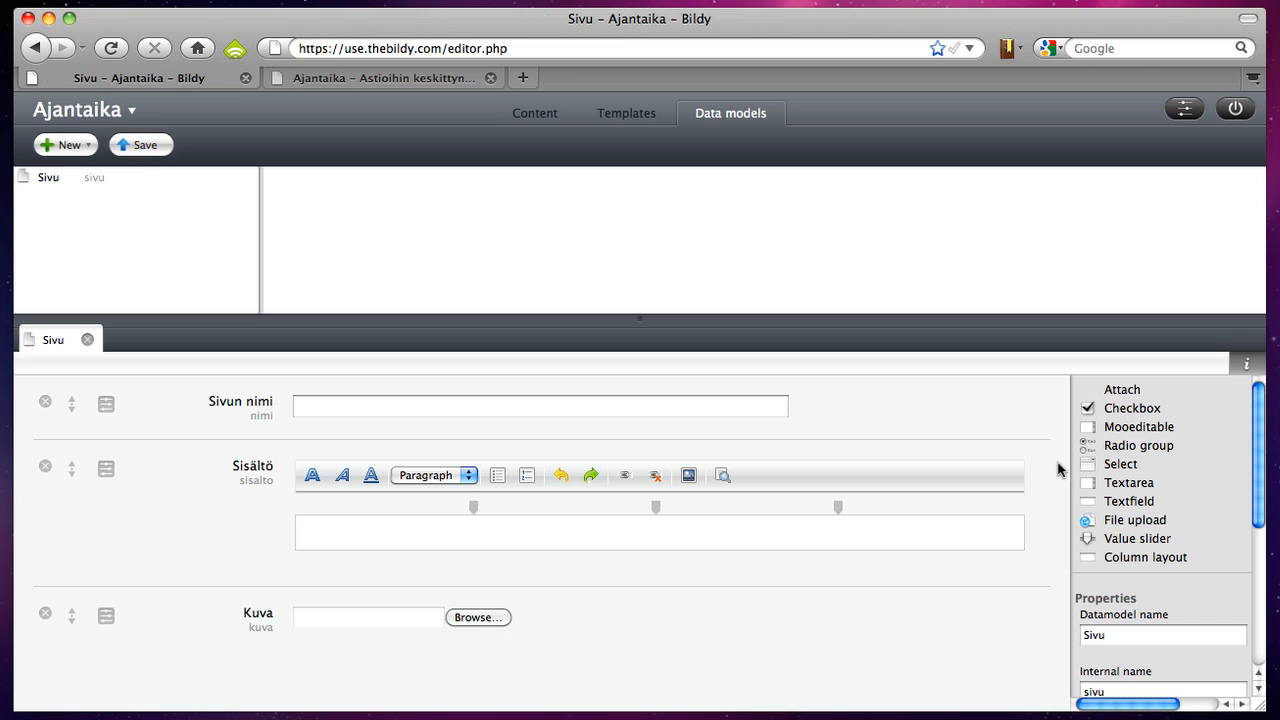
left_click(527, 113)
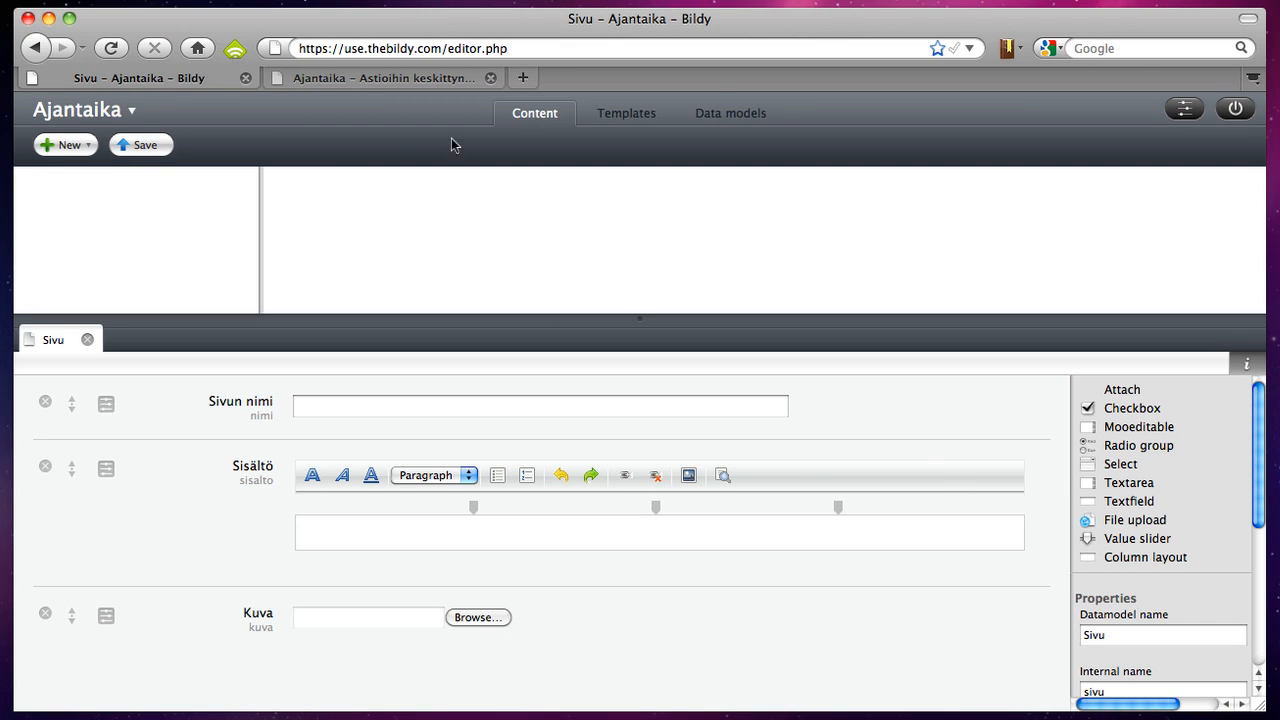
right_click(167, 212)
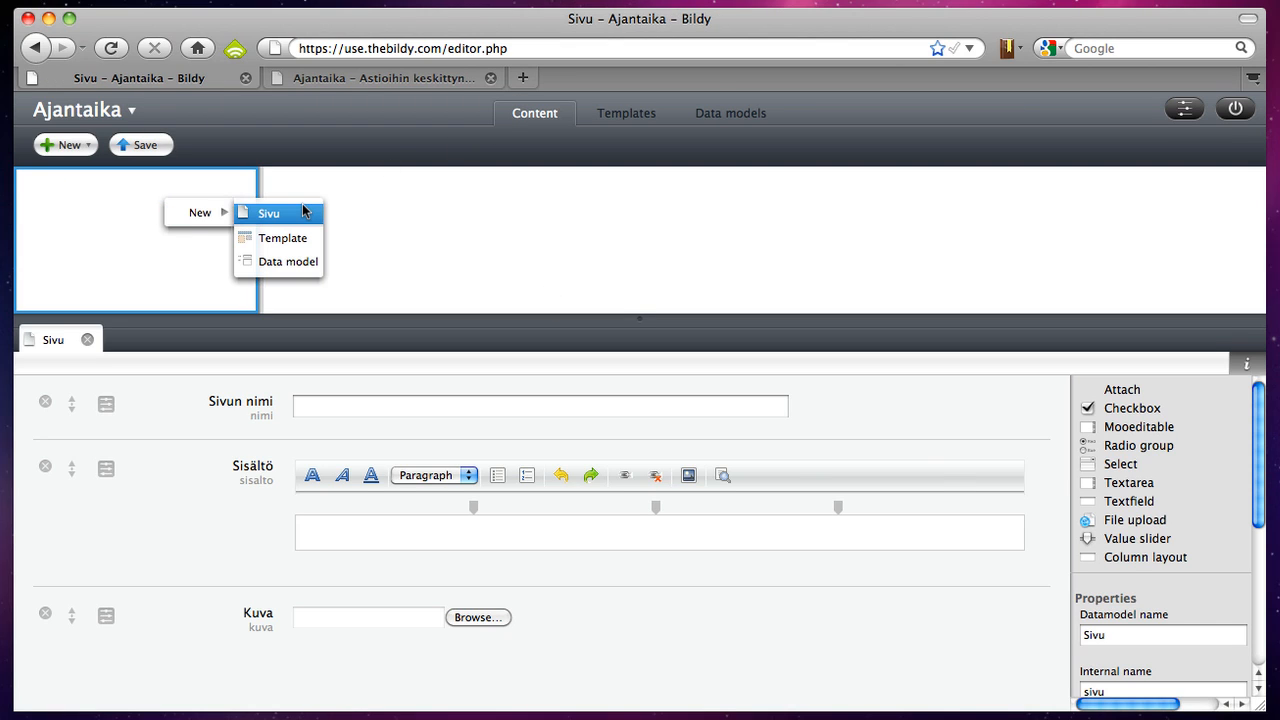
- Create a new template in the site's template collection
left_click(622, 112)
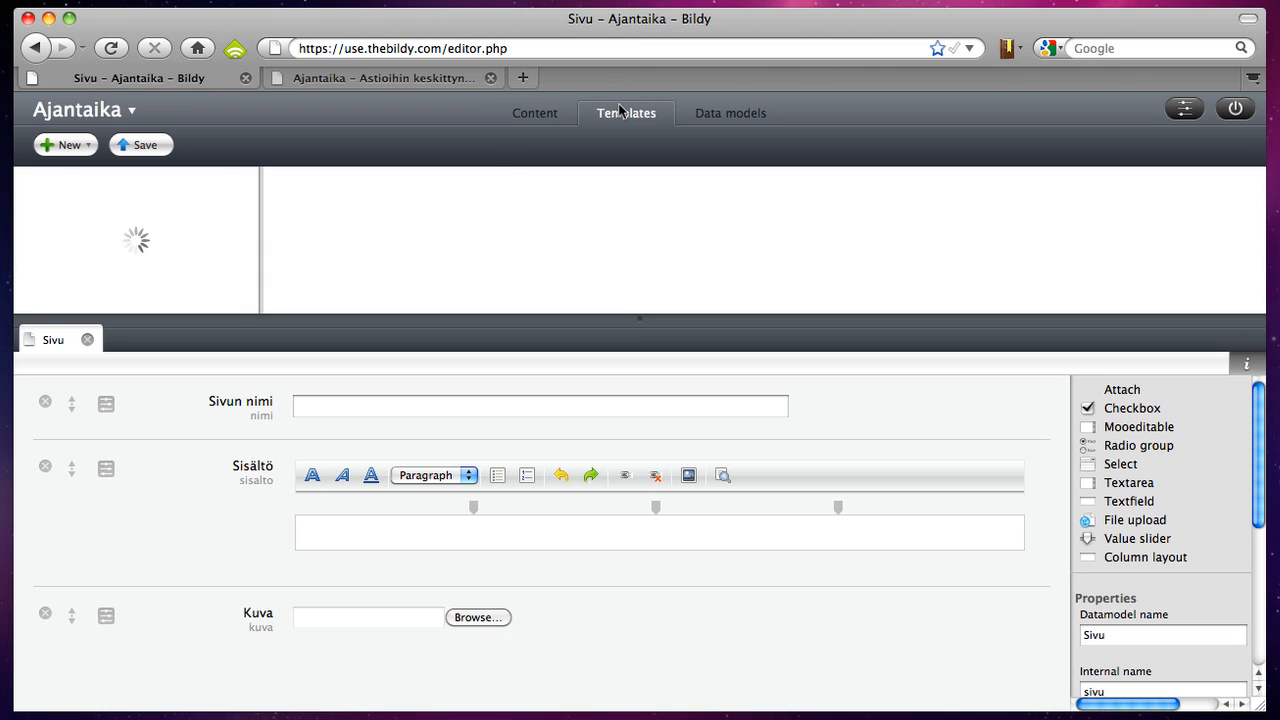
right_click(79, 186)
left_click(120, 186)
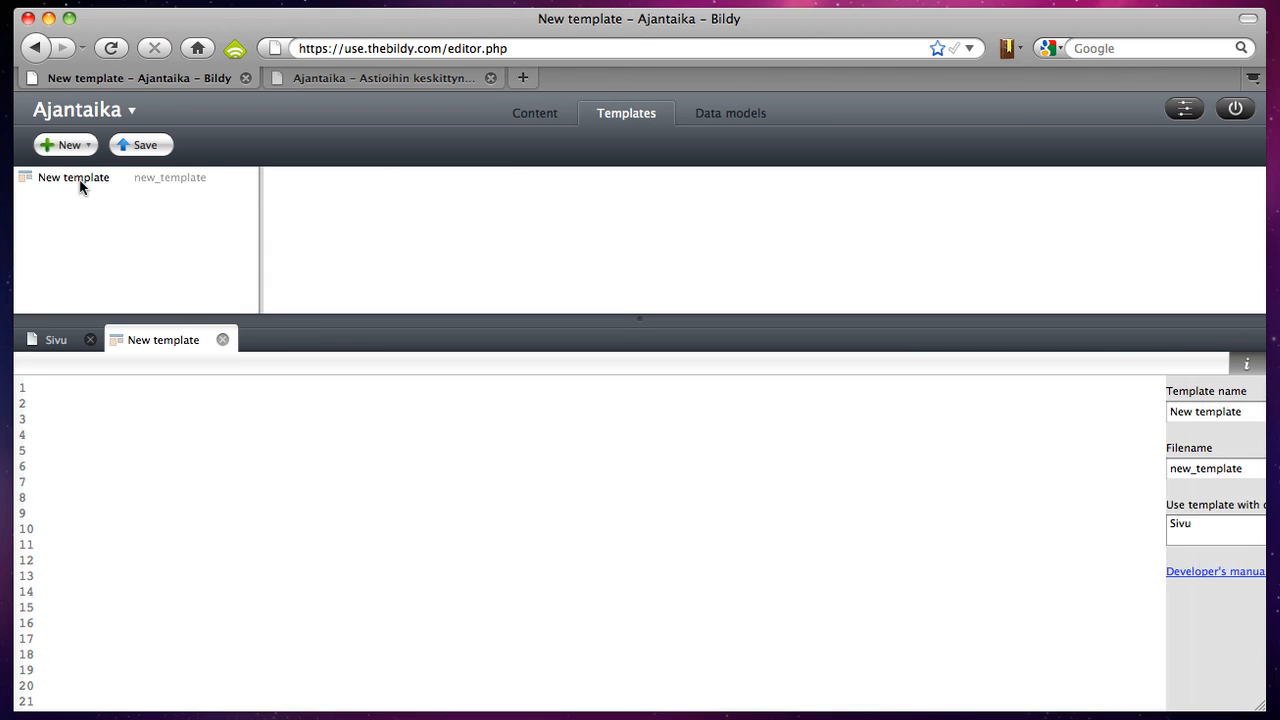
- Name the new template Sivu with filename sivu, and assign it to the Sivu data model
triple_click(1126, 411)
type("S")
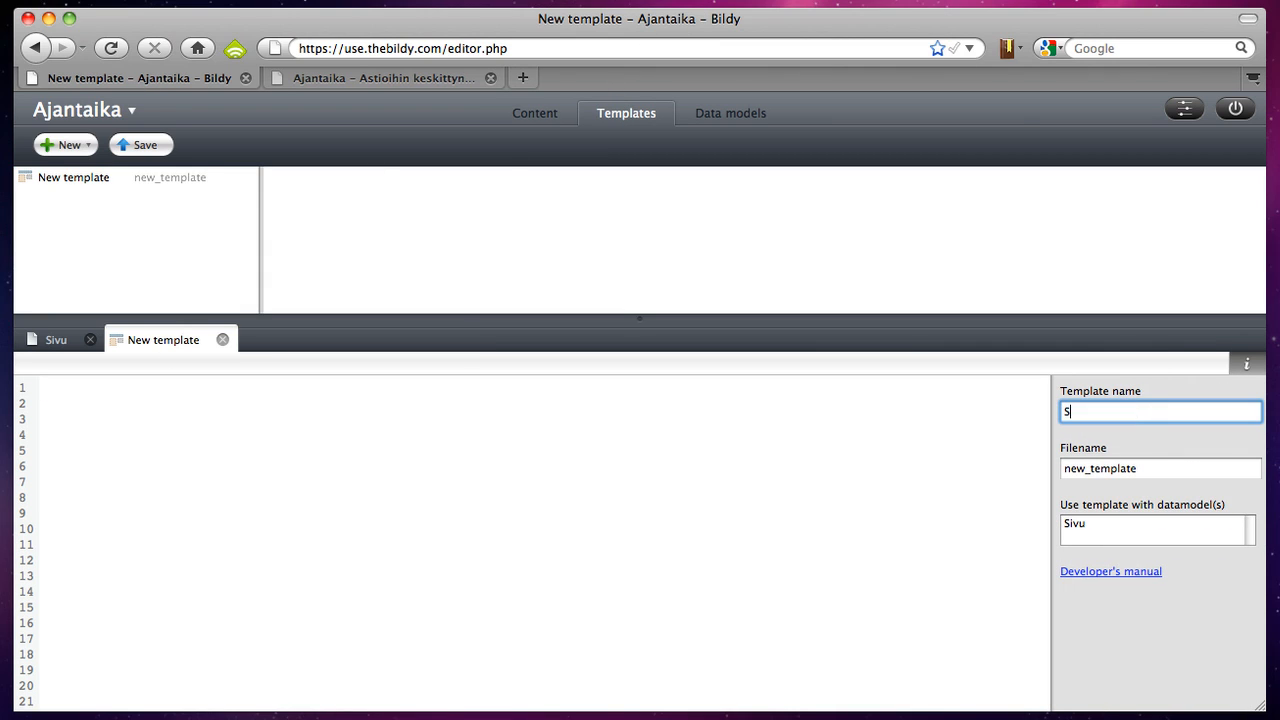
type("ivu")
key("Tab")
key("shift+Tab")
key("Tab")
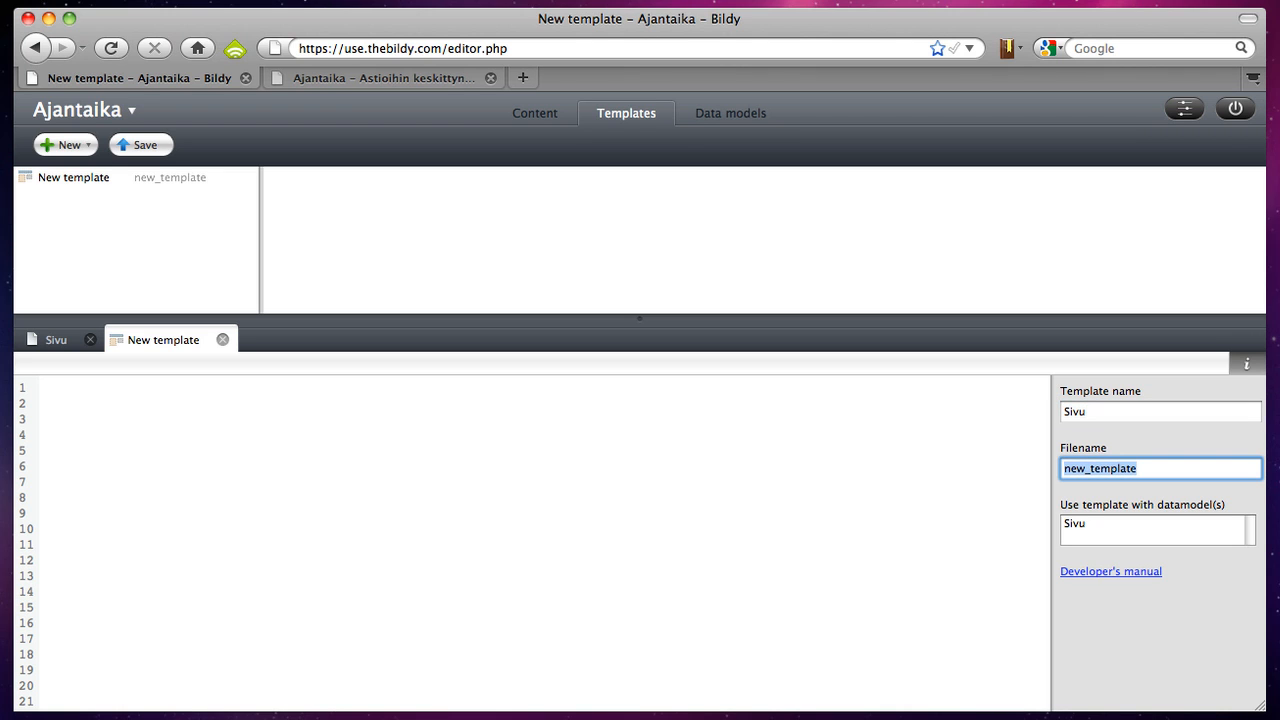
type("sivu")
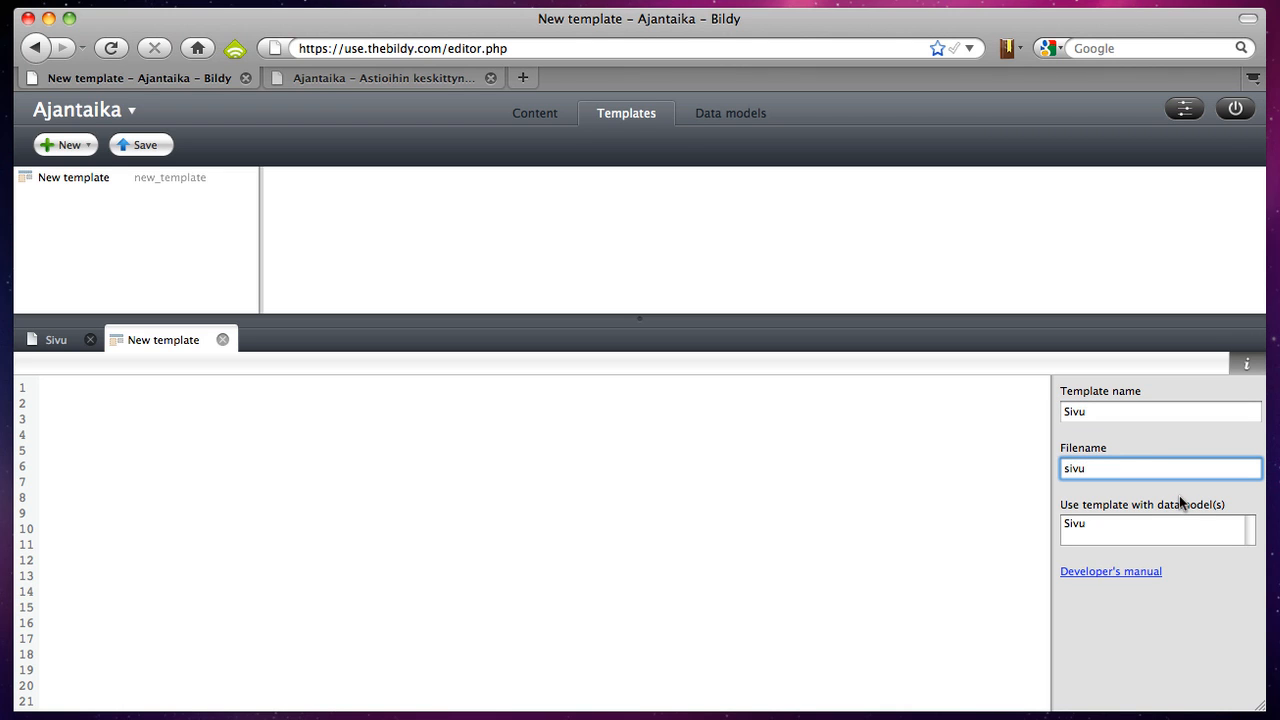
left_click(1145, 520)
- Fill the Sivu template with the full page HTML copied in the text editor
key("super+Tab")
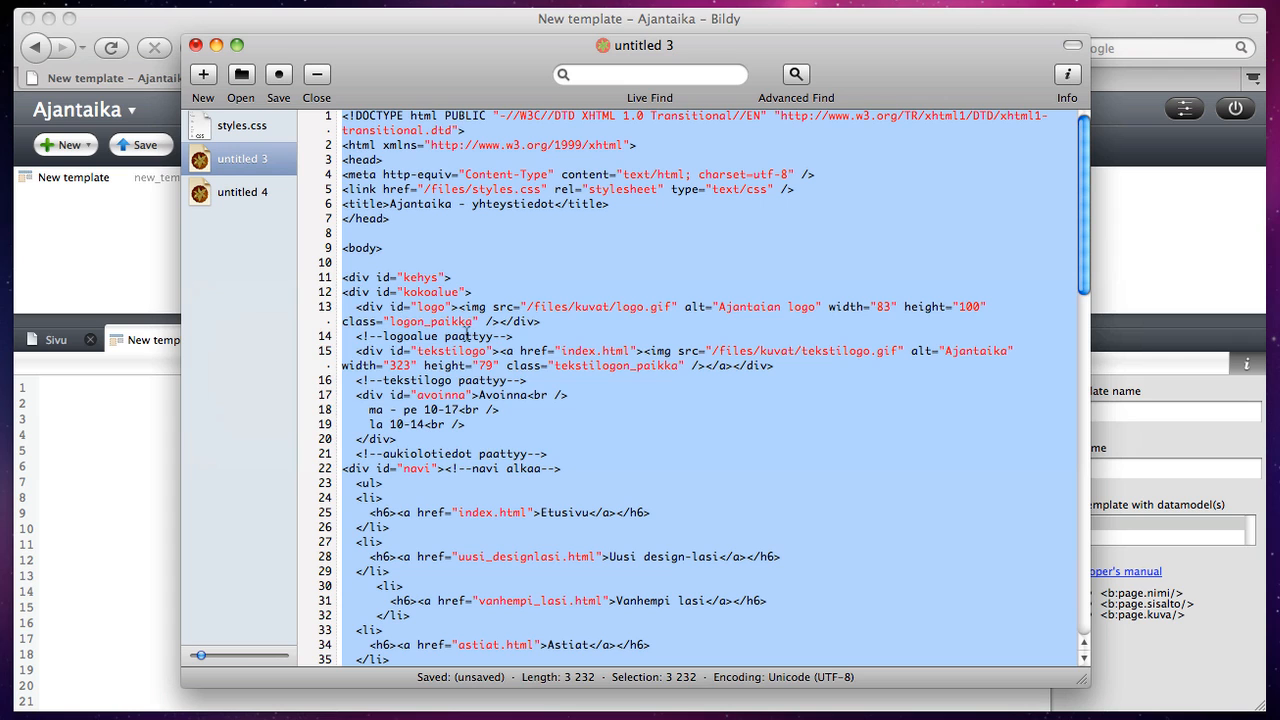
key("super+Tab")
left_click(434, 392)
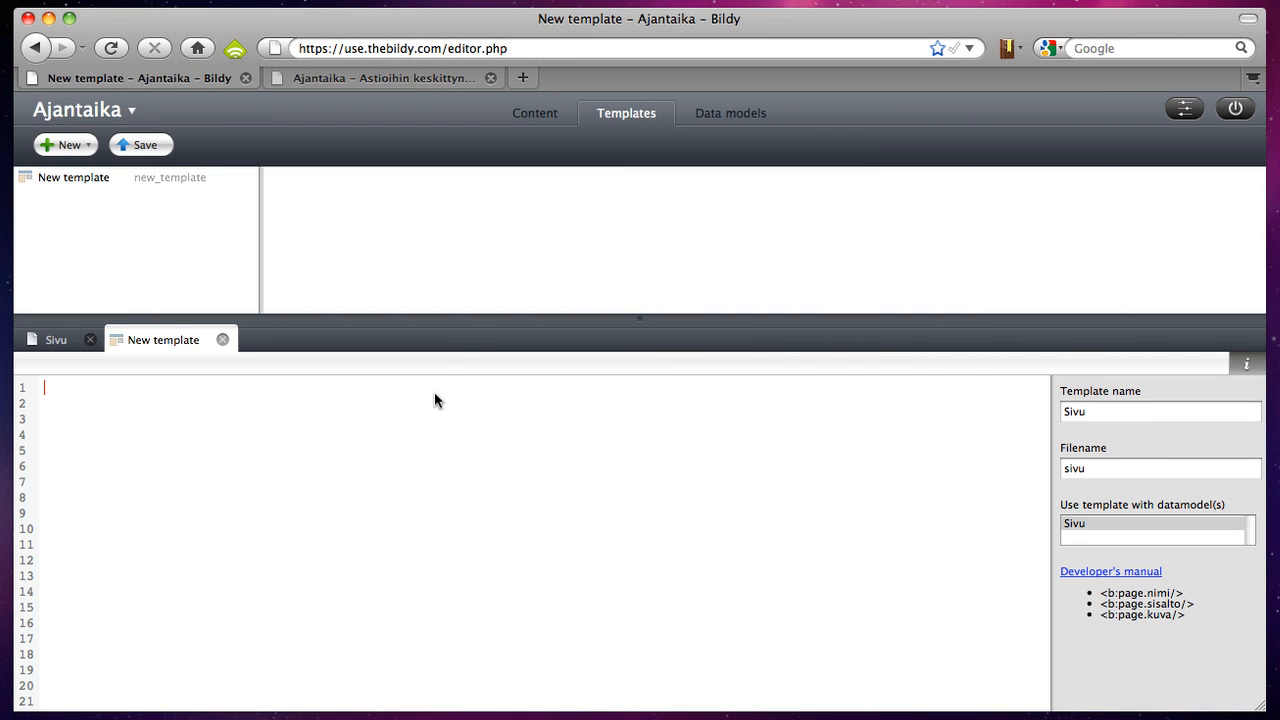
key("super+v")
scroll(290, 422, "up", 10)
scroll(290, 422, "up", 12)
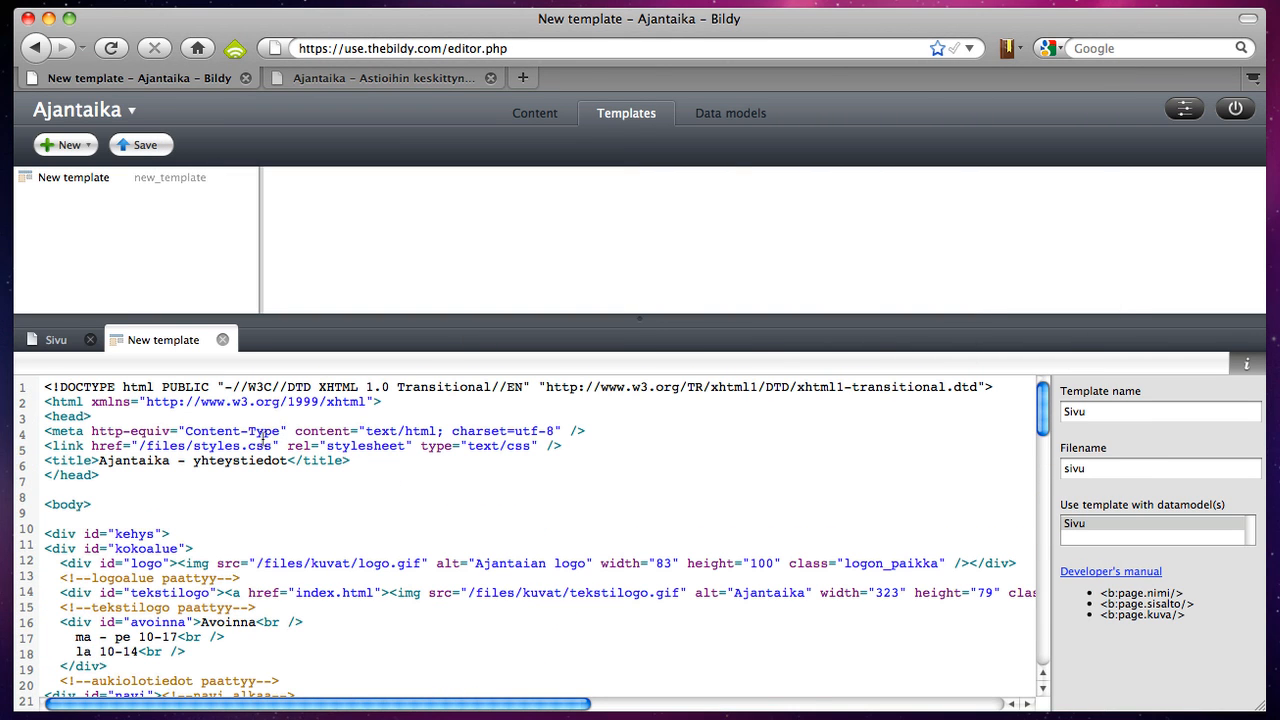
- Check the /files/ stylesheet path and the navigation markup in the template code, and save the template
left_click_drag(139, 447, 196, 452)
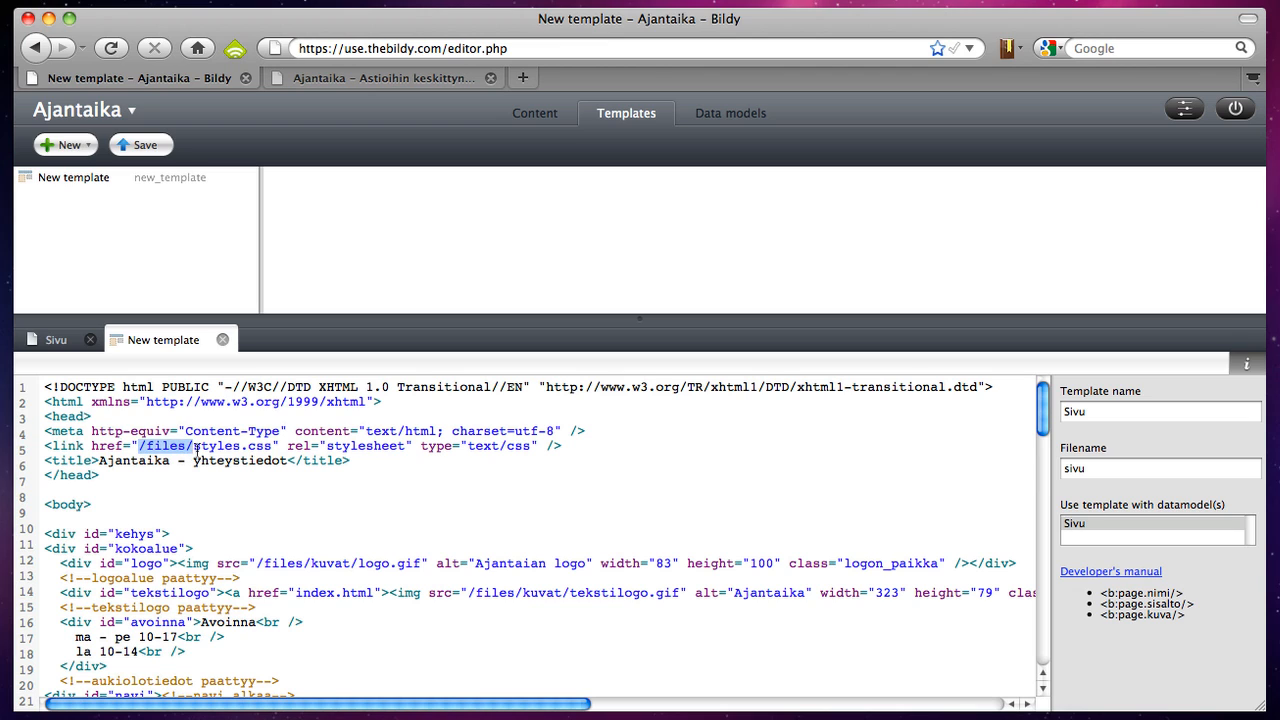
left_click(204, 478)
scroll(312, 562, "down", 6)
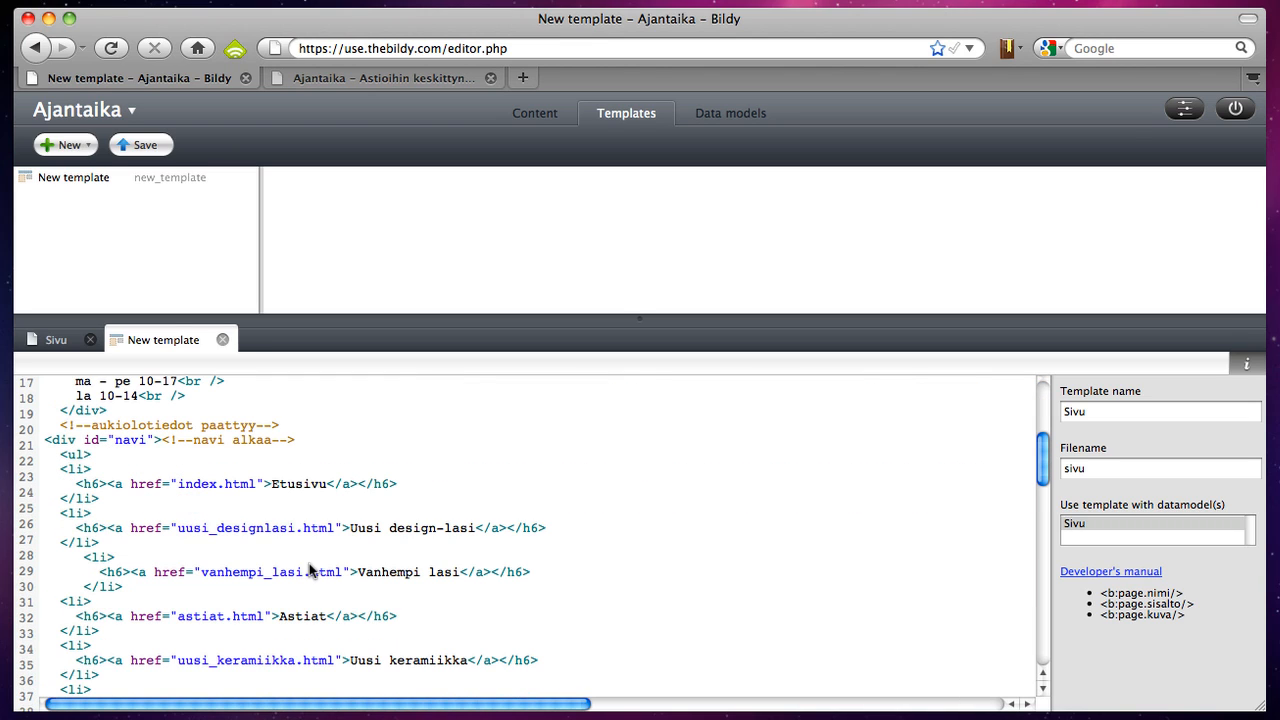
key("super+s")
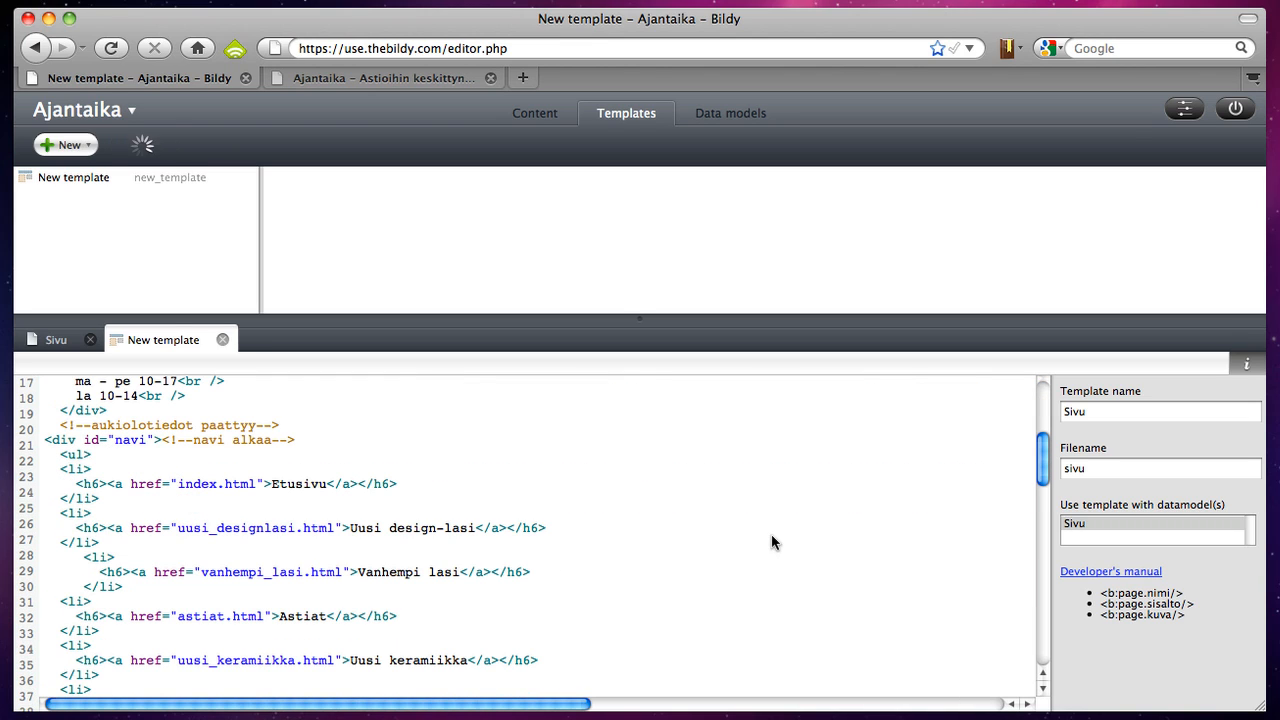
- Create a new content item of type Sivu and set its Sivun nimi to Etusivu
left_click(550, 120)
right_click(137, 184)
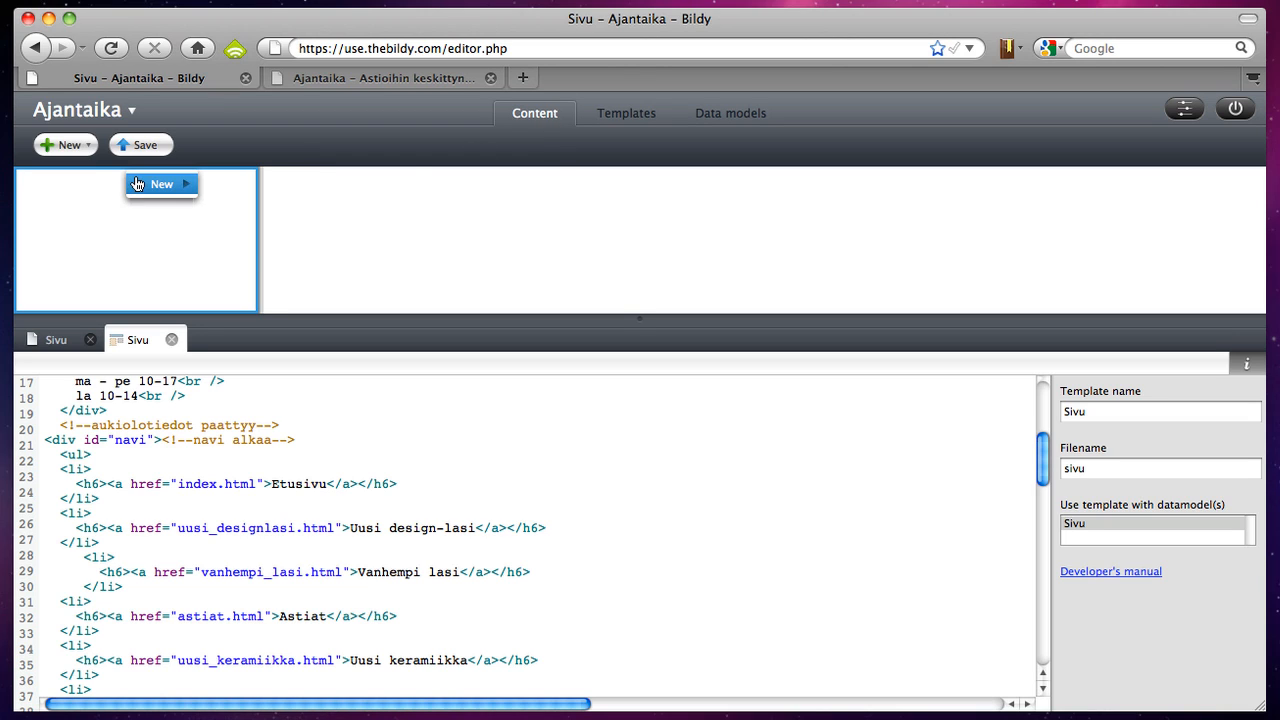
mouse_move(145, 185)
left_click(232, 187)
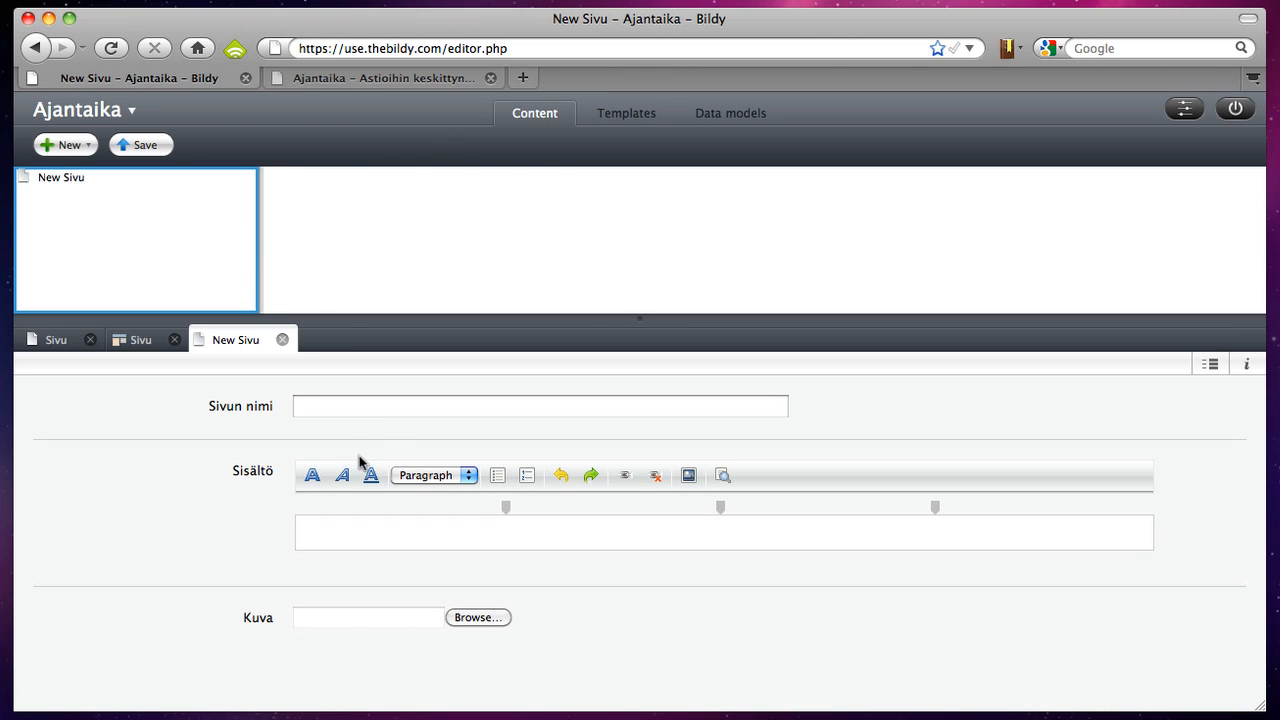
left_click(394, 411)
type("Etusiv")
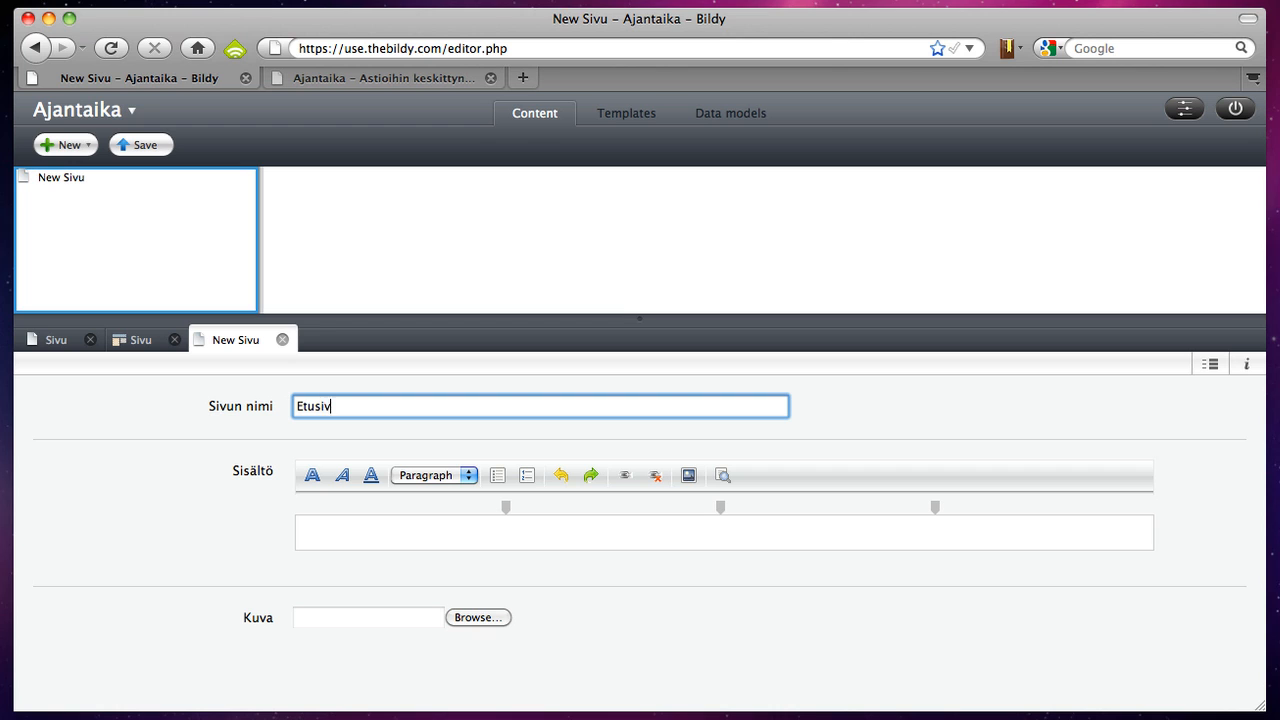
type("u")
- Copy the "Uutta ja vanhaa" heading and text from the existing Ajantaika home page into the Sisältö field
left_click(340, 78)
left_click_drag(421, 389, 292, 301)
key("super+c")
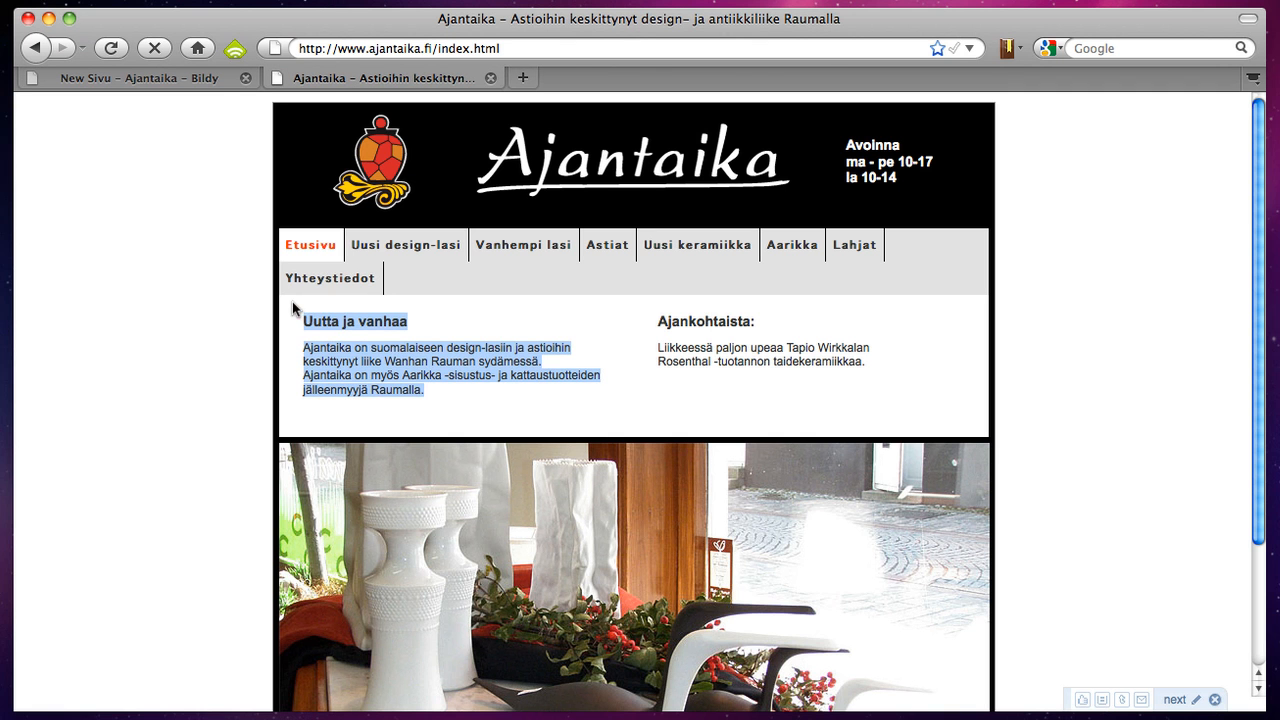
left_click(196, 80)
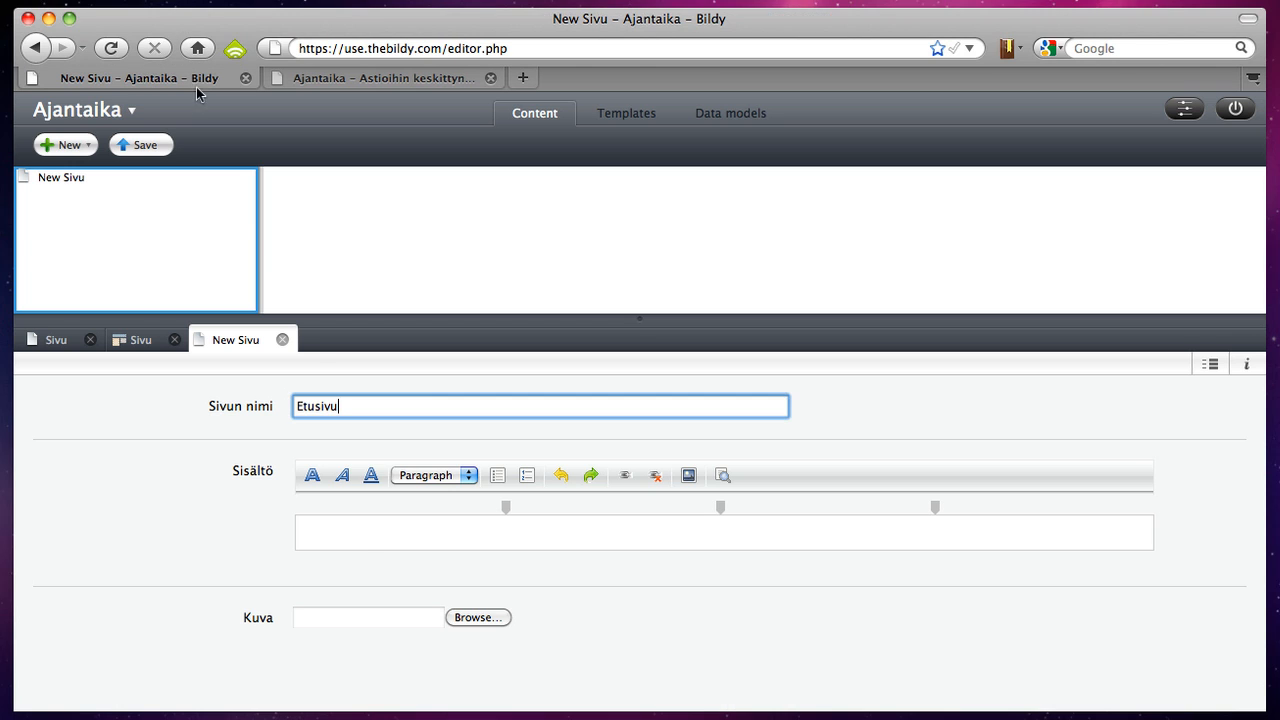
left_click(366, 545)
key("super+v")
- Split Sisältö into two equal columns, copy the home page's "Ajankohtaista:" section into the second one, and save the page
left_click(318, 79)
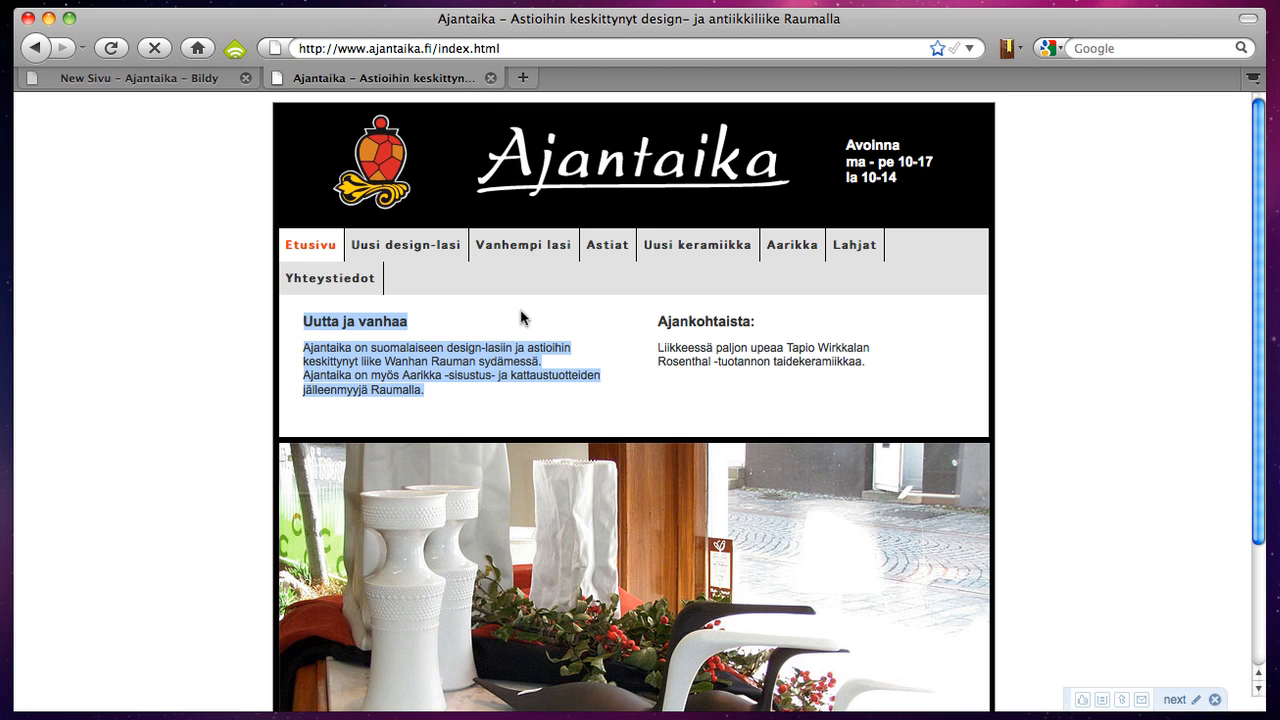
left_click_drag(872, 366, 663, 329)
key("super+c")
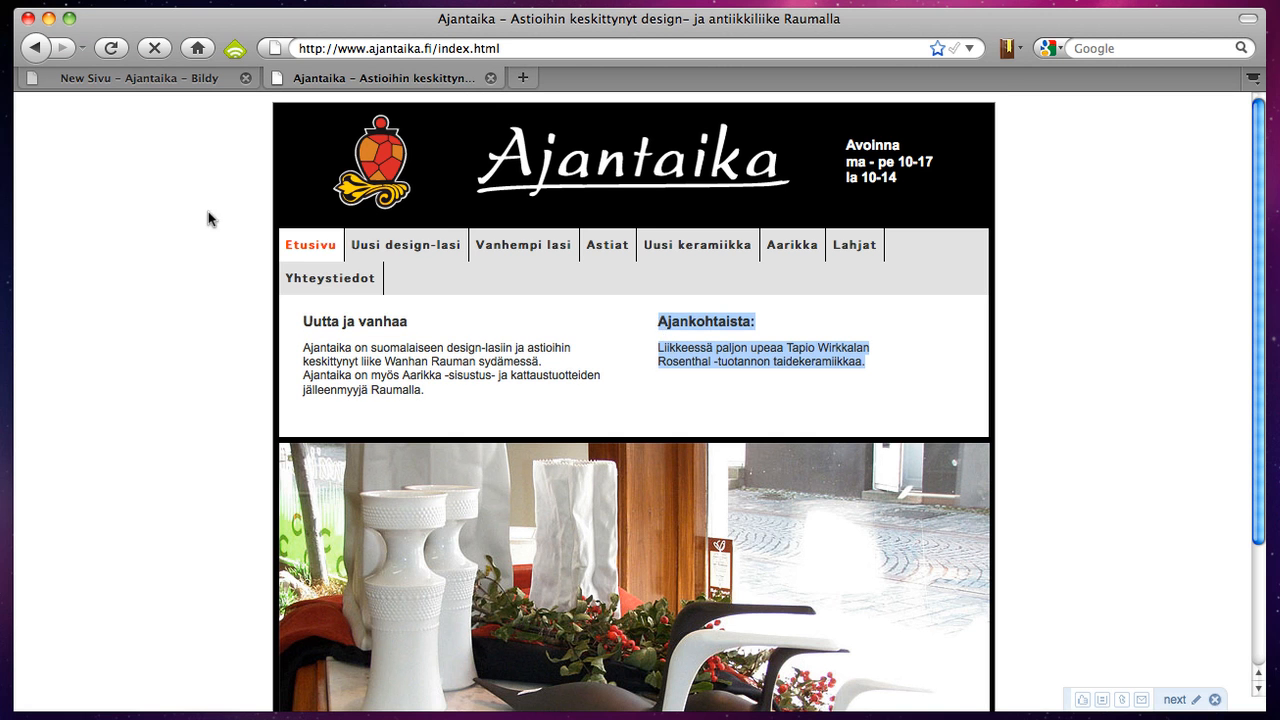
left_click(215, 80)
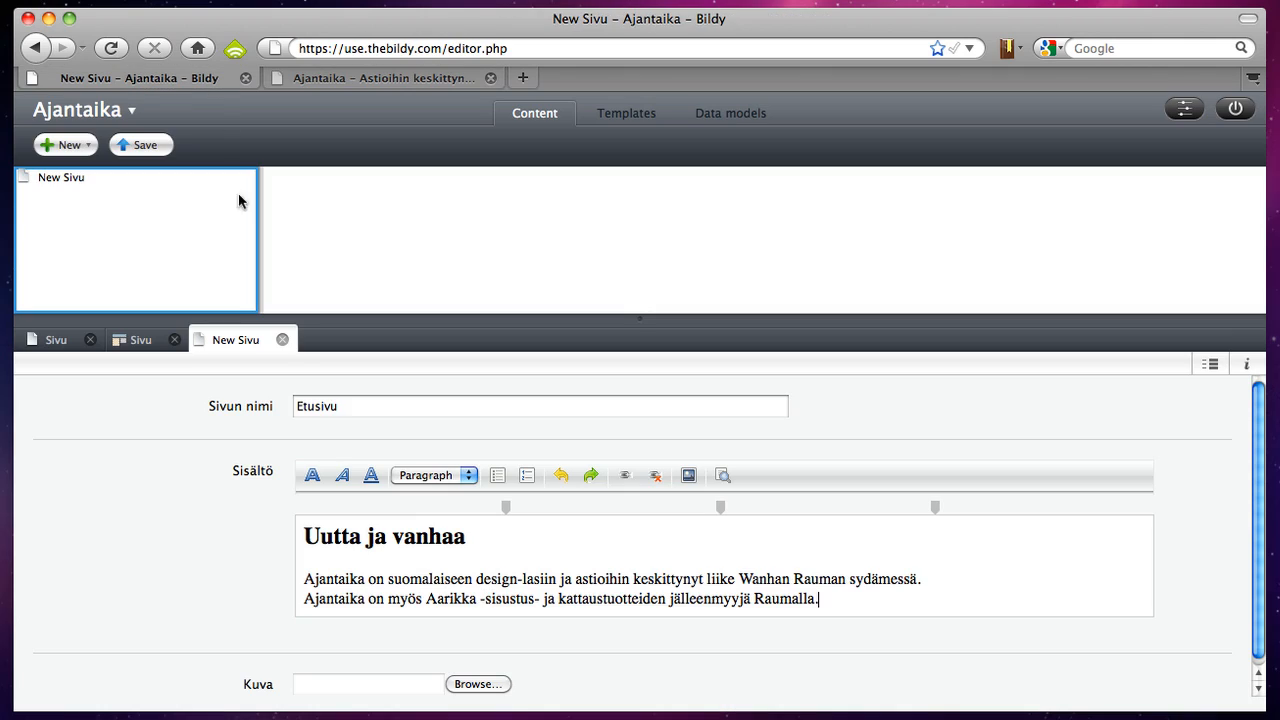
left_click(720, 508)
left_click(803, 566)
key("super+v")
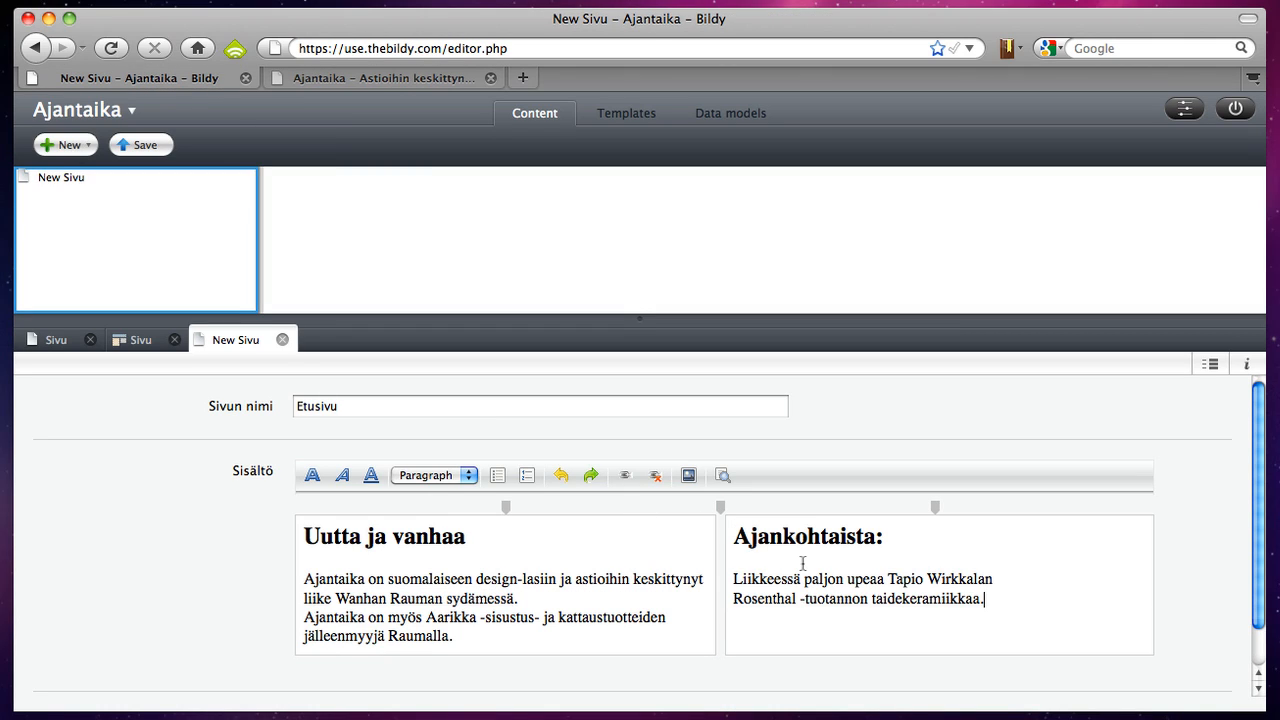
left_click(115, 142)
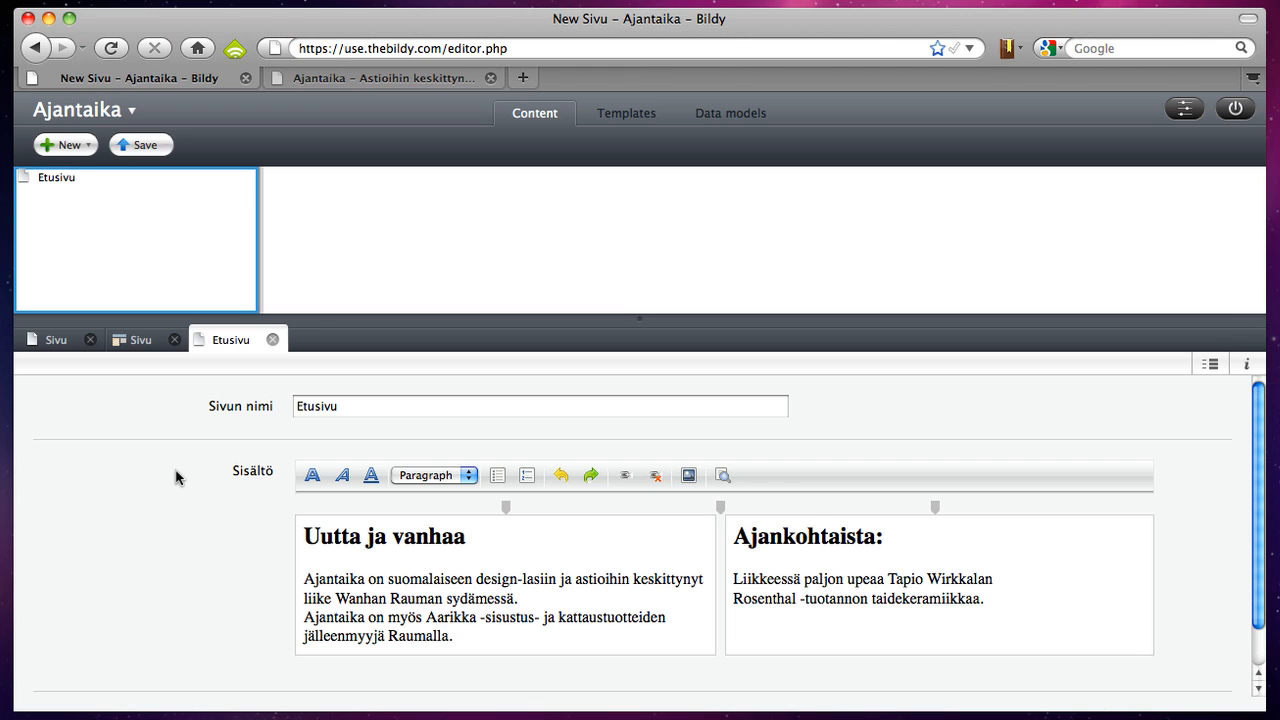
- Attach etusivu_linnut2.jpg from the Desktop as the Etusivu page's Kuva and save the page
scroll(178, 475, "down", 1)
left_click(497, 679)
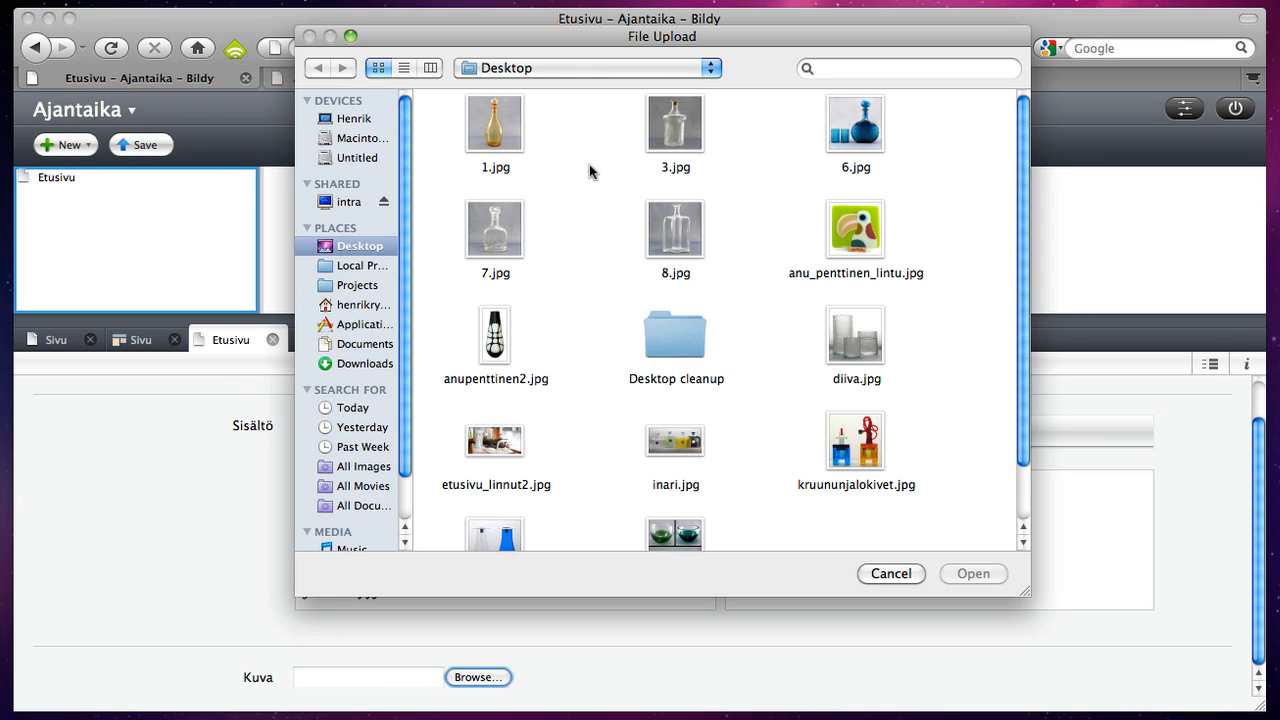
scroll(714, 443, "down", 2)
left_click(493, 398)
double_click(490, 397)
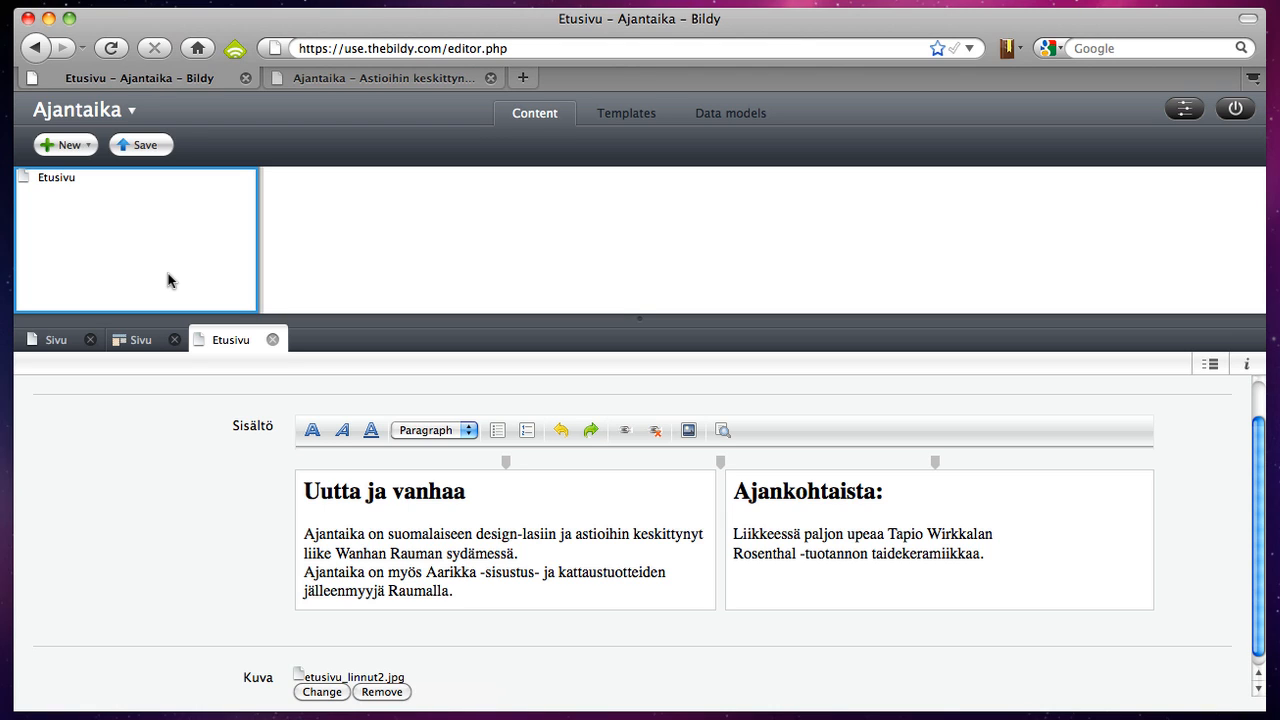
left_click(135, 146)
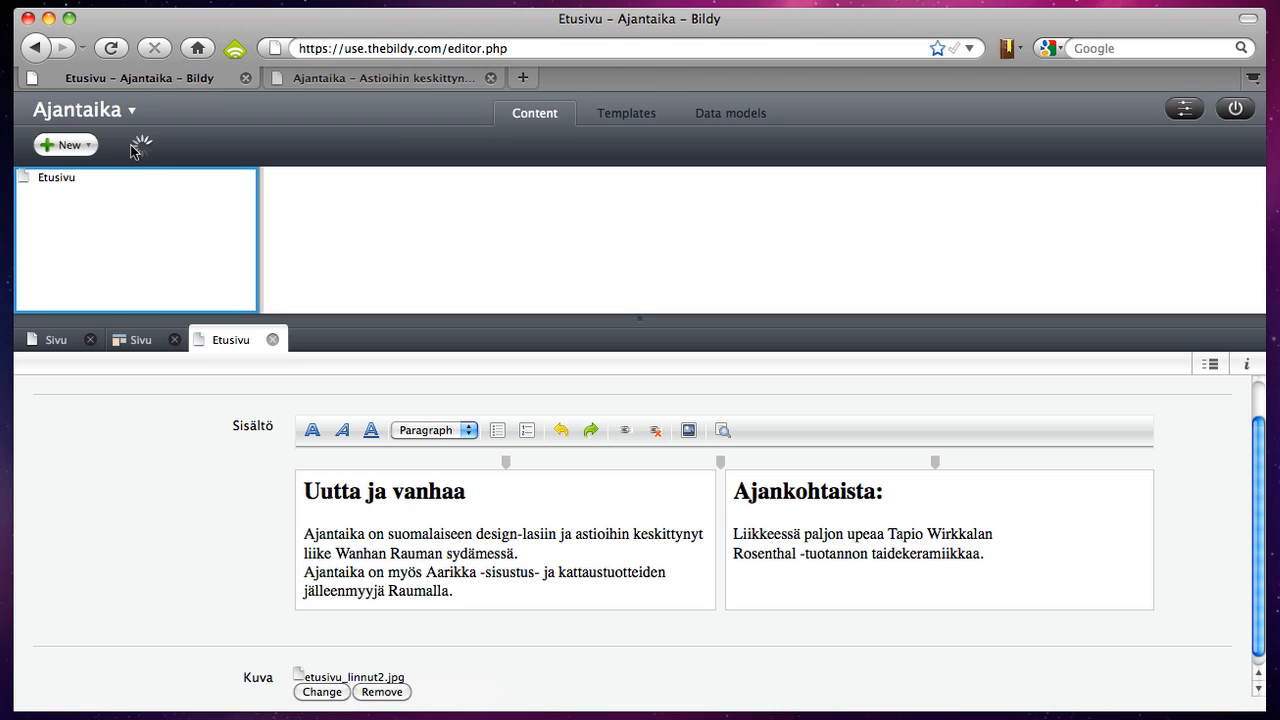
- Add Sivu pages named Uusi design-lasi, Vanhempi lasi, Astiat, Uusi keramiikka, Aarikka, Lahjat and Yhteystiedot
right_click(87, 205)
mouse_move(120, 215)
left_click(193, 218)
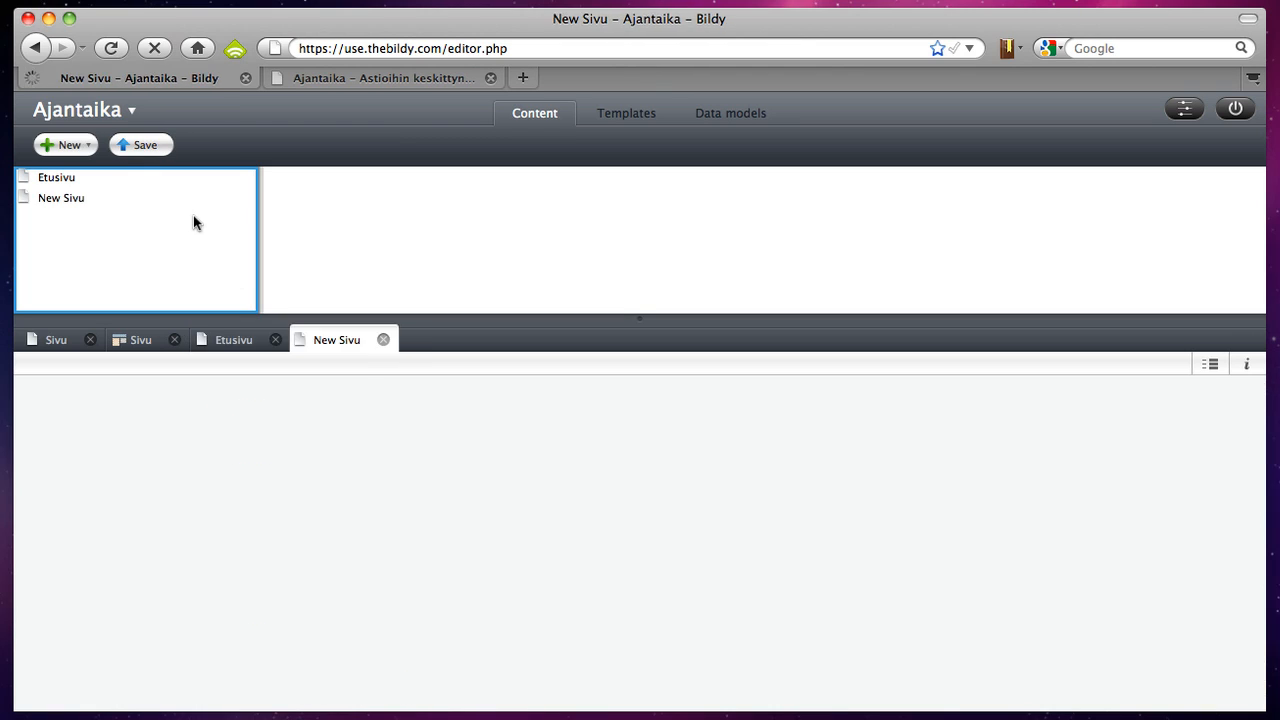
left_click(333, 406)
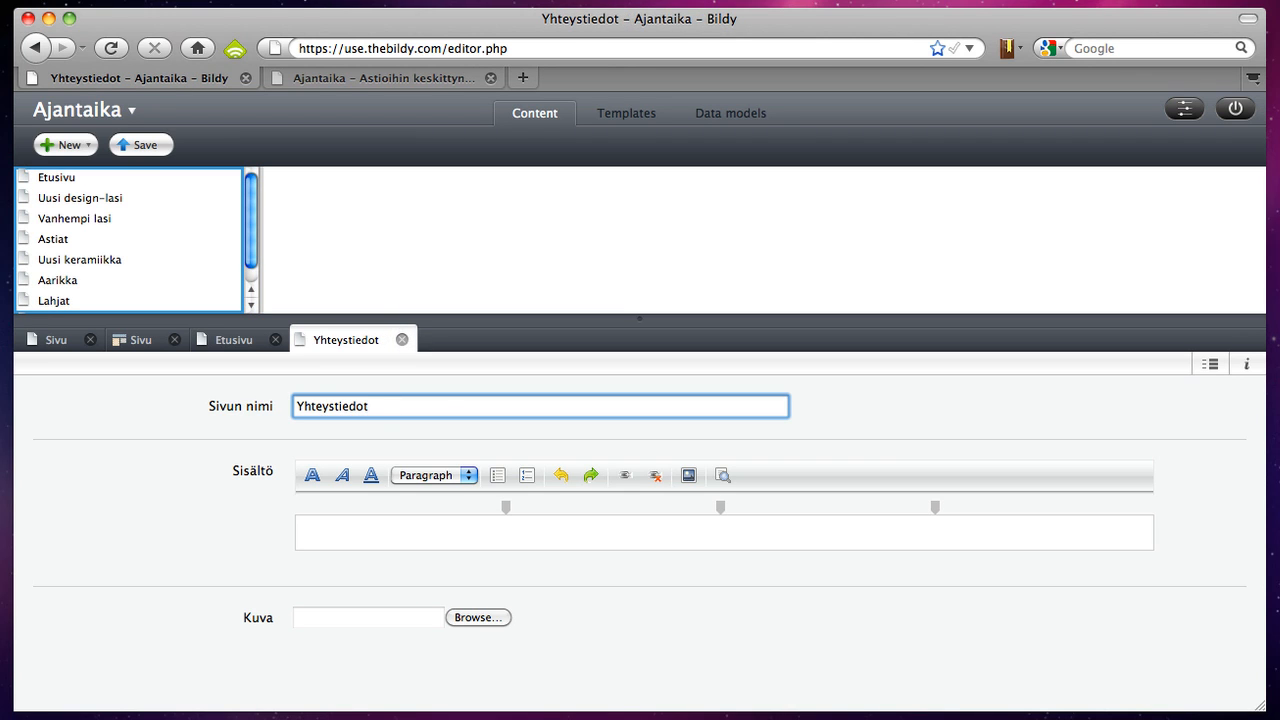
- Open the Etusivu page's content properties and view the published page at its /etusivu URL
left_click(171, 222)
mouse_move(252, 200)
left_mouse_down()
mouse_move(252, 254)
mouse_move(254, 183)
left_mouse_up()
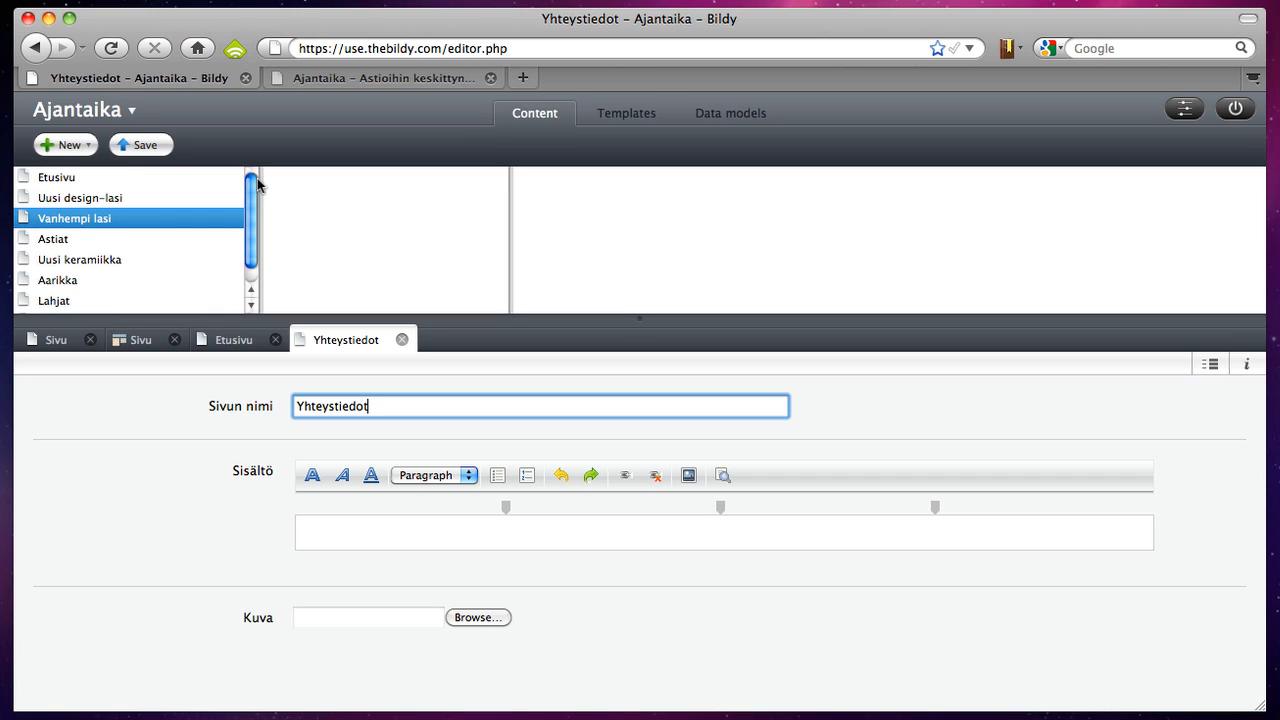
left_click(196, 177)
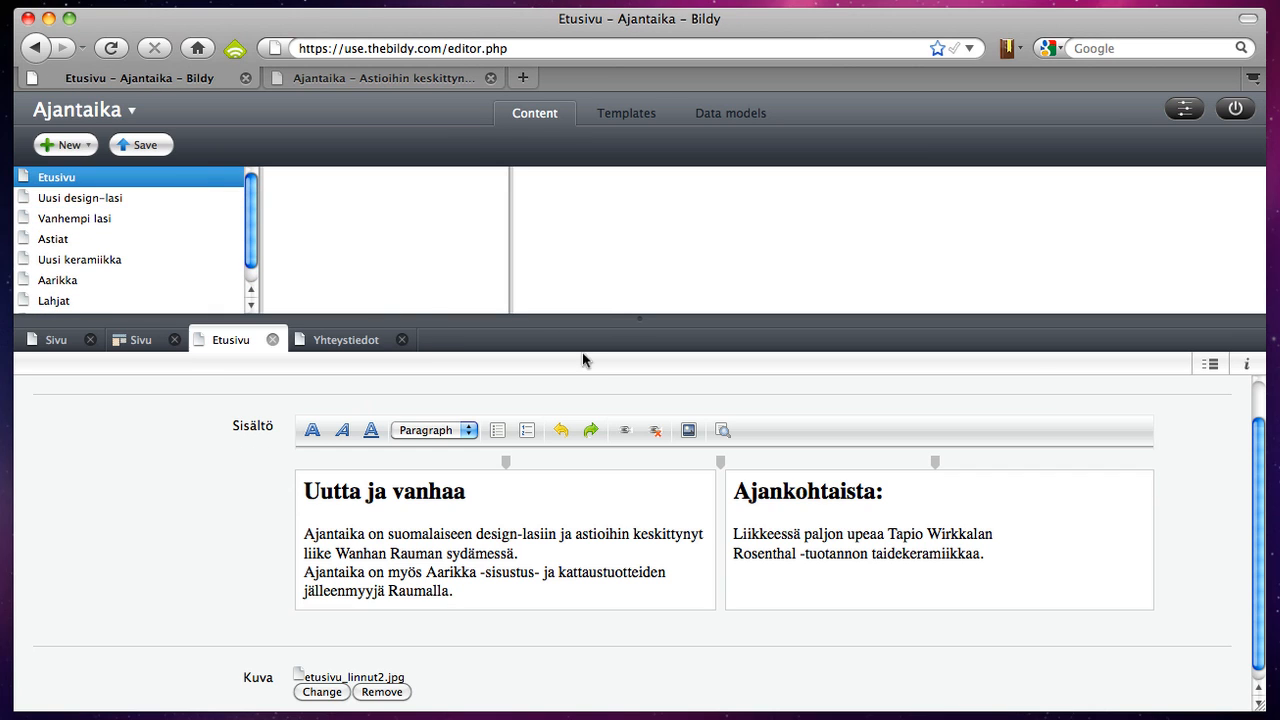
left_click(1248, 362)
left_click(1100, 621)
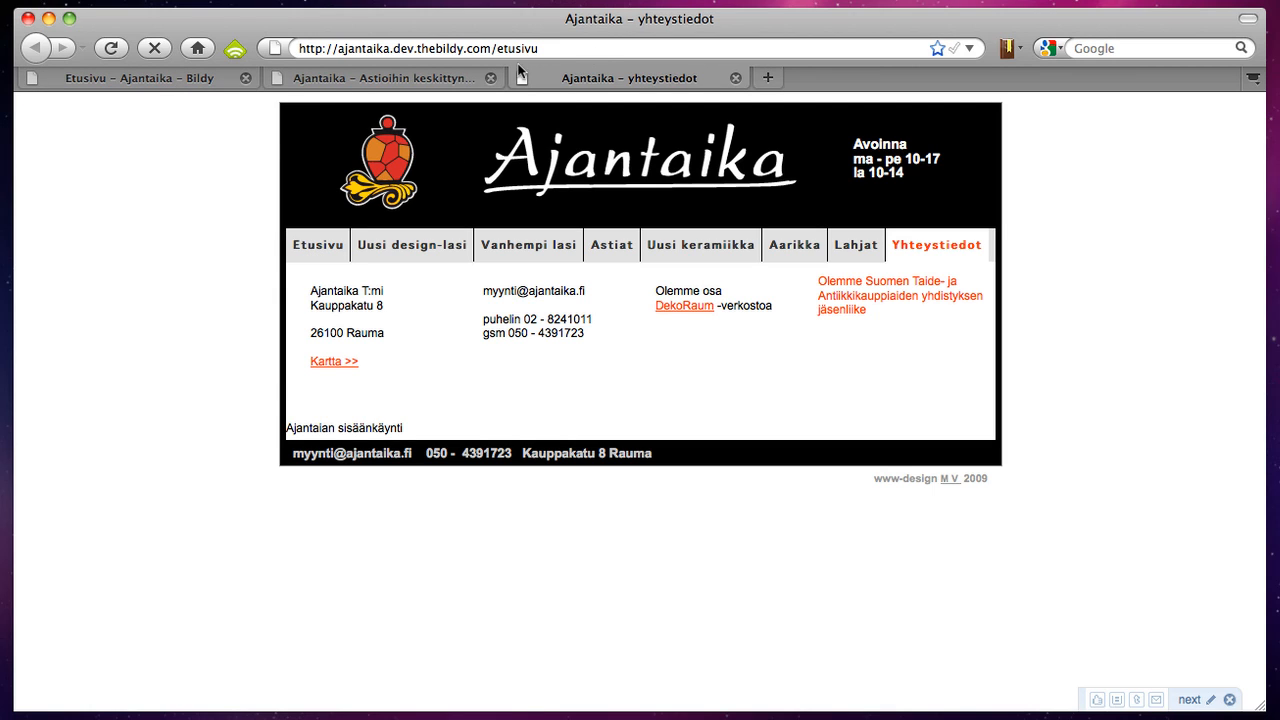
- Replace the hard-coded navigation list items in the Sivu template with a b:structure block named navi with parent "/"
left_click(218, 80)
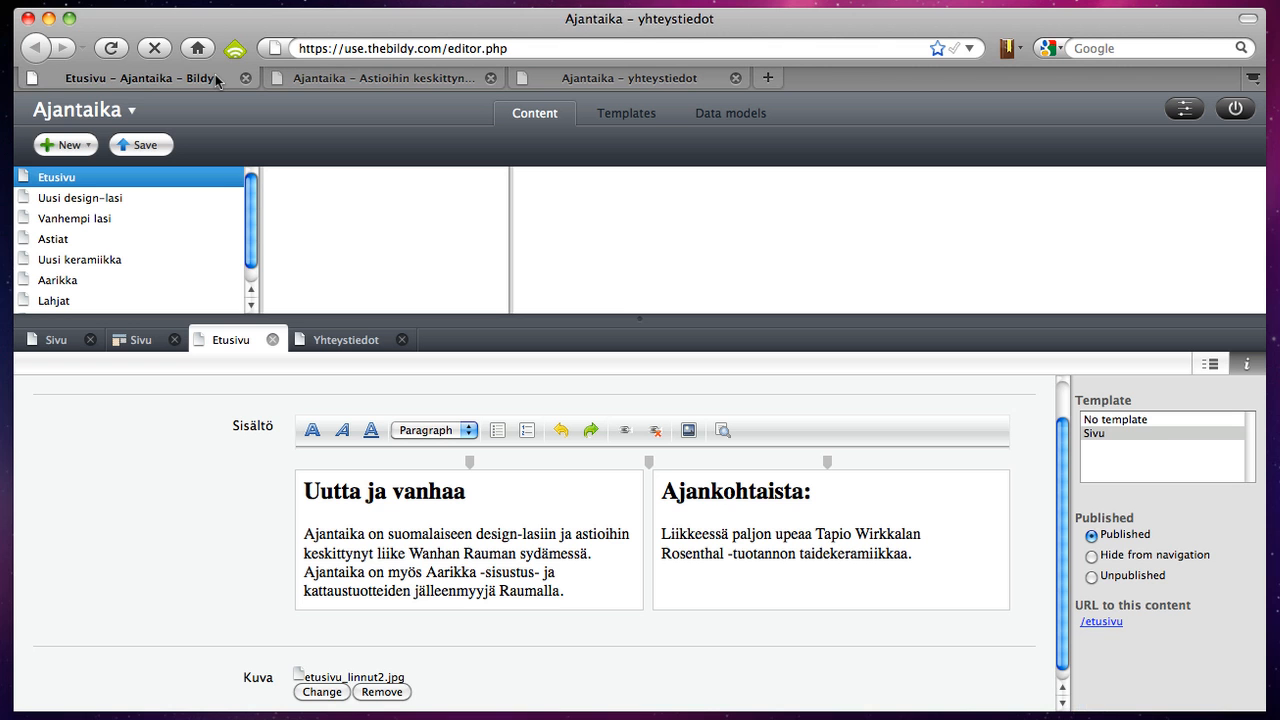
left_click(140, 341)
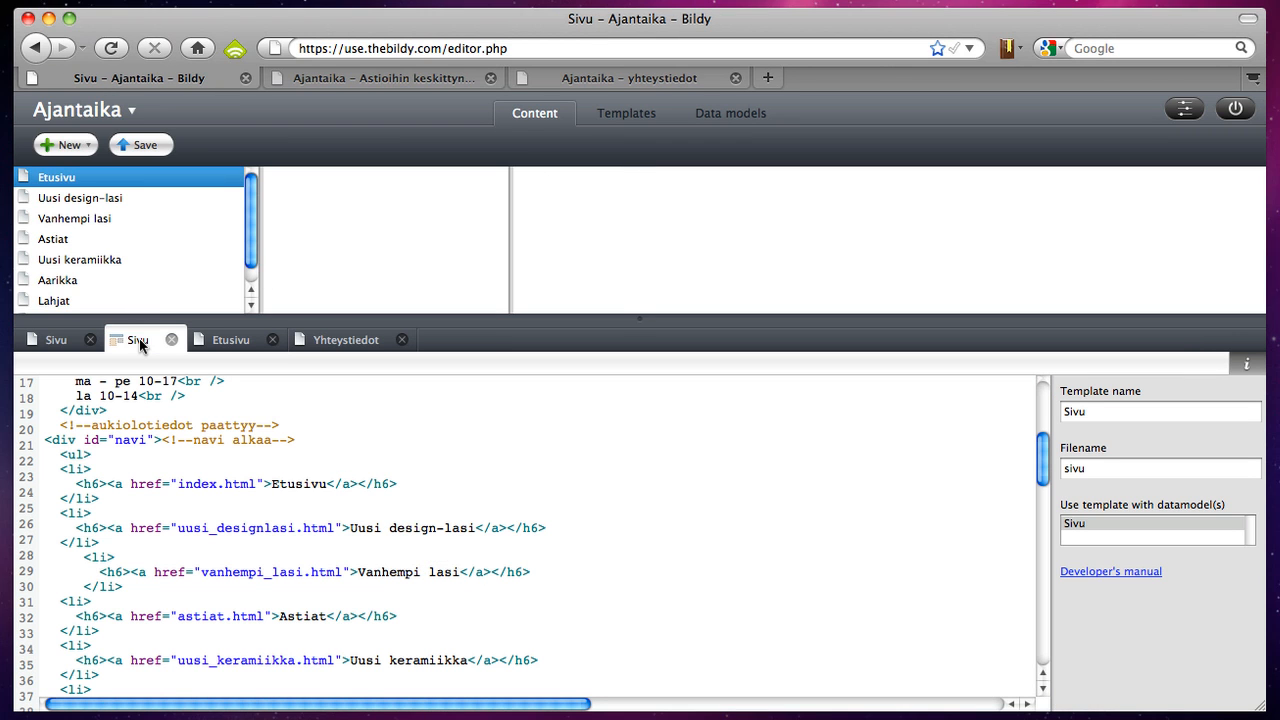
left_click(58, 470)
scroll(163, 472, "down", 6)
left_click(113, 530, "shift")
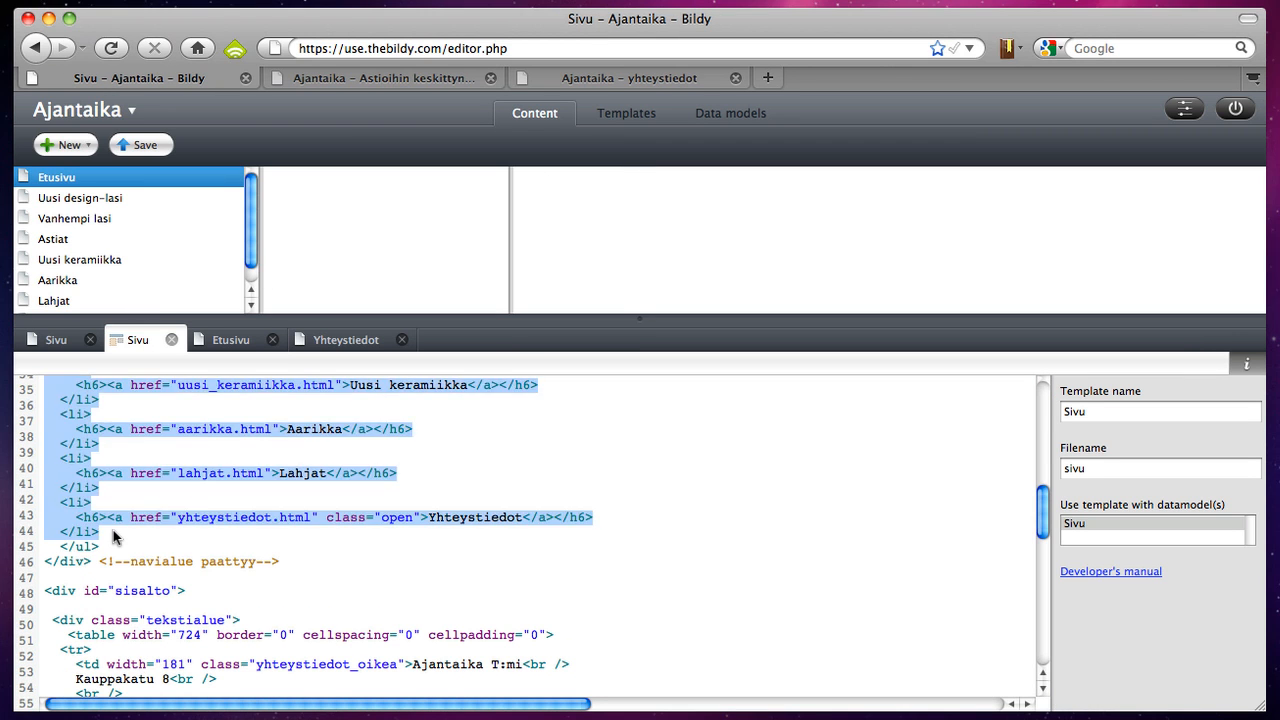
type("<b:structure name=")
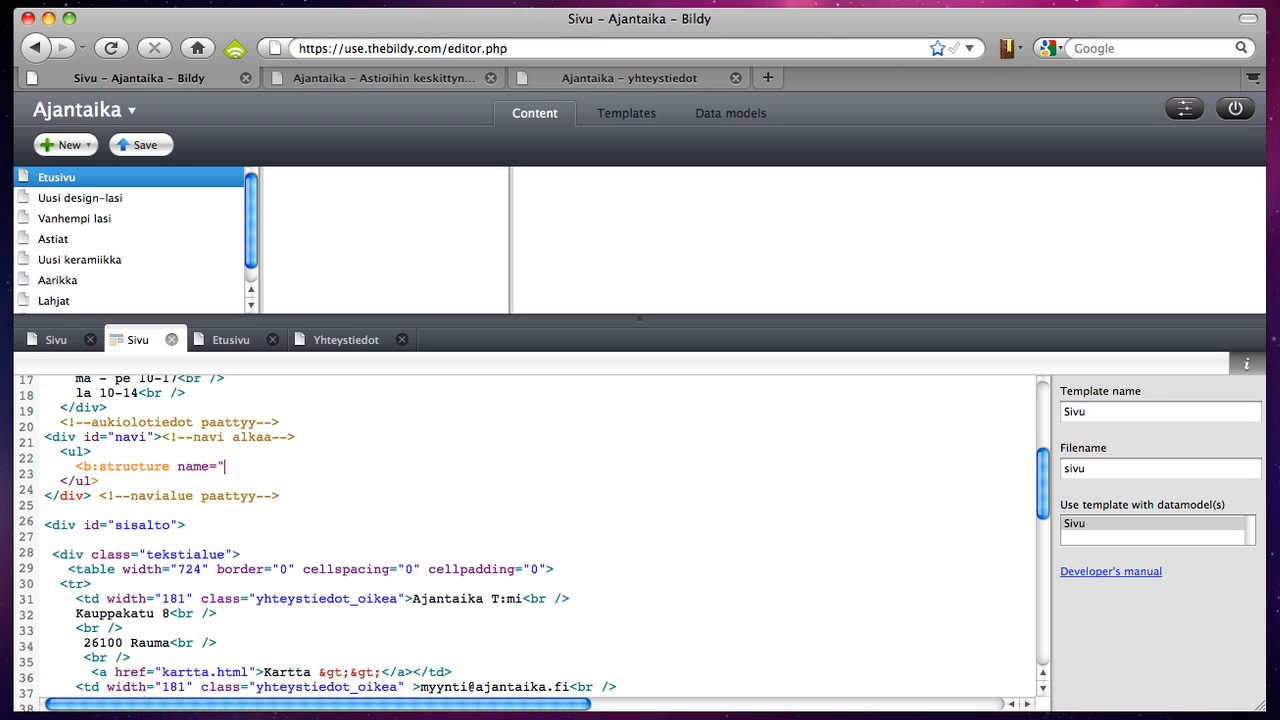
type("navi\" parent=\"/\">")
key("Return")
key("Return")
type("</b:structure>")
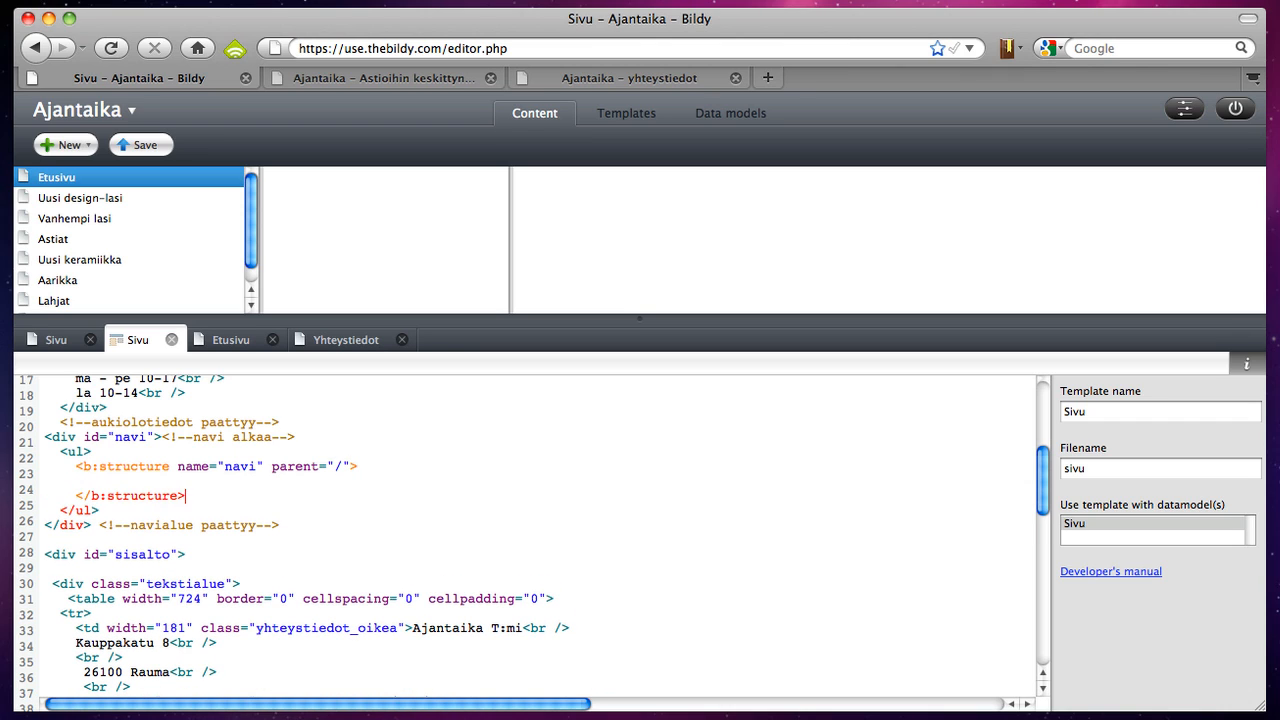
- Inside the navi structure, add a list item linking to <b:navi.url/> with <b:navi.name/> as its text
key("Up")
key("Tab")
type("<li><a href=\"<b:navi.")
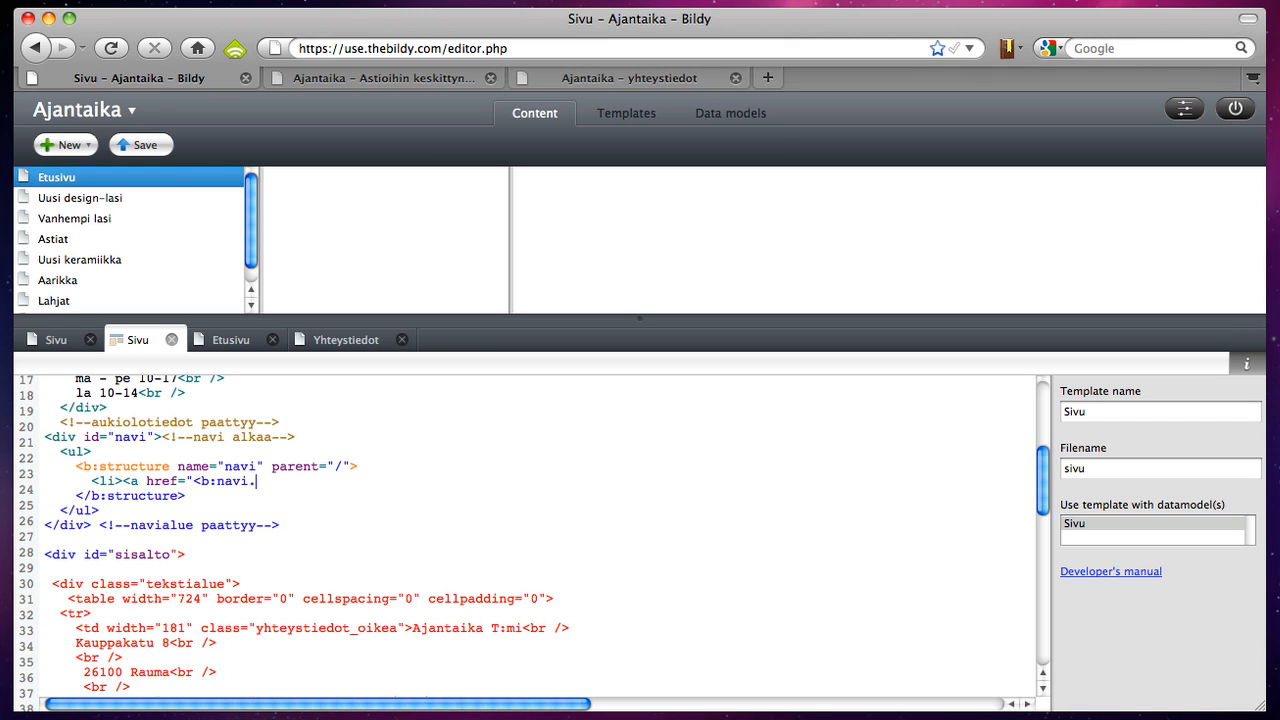
type("url/>\"><b:")
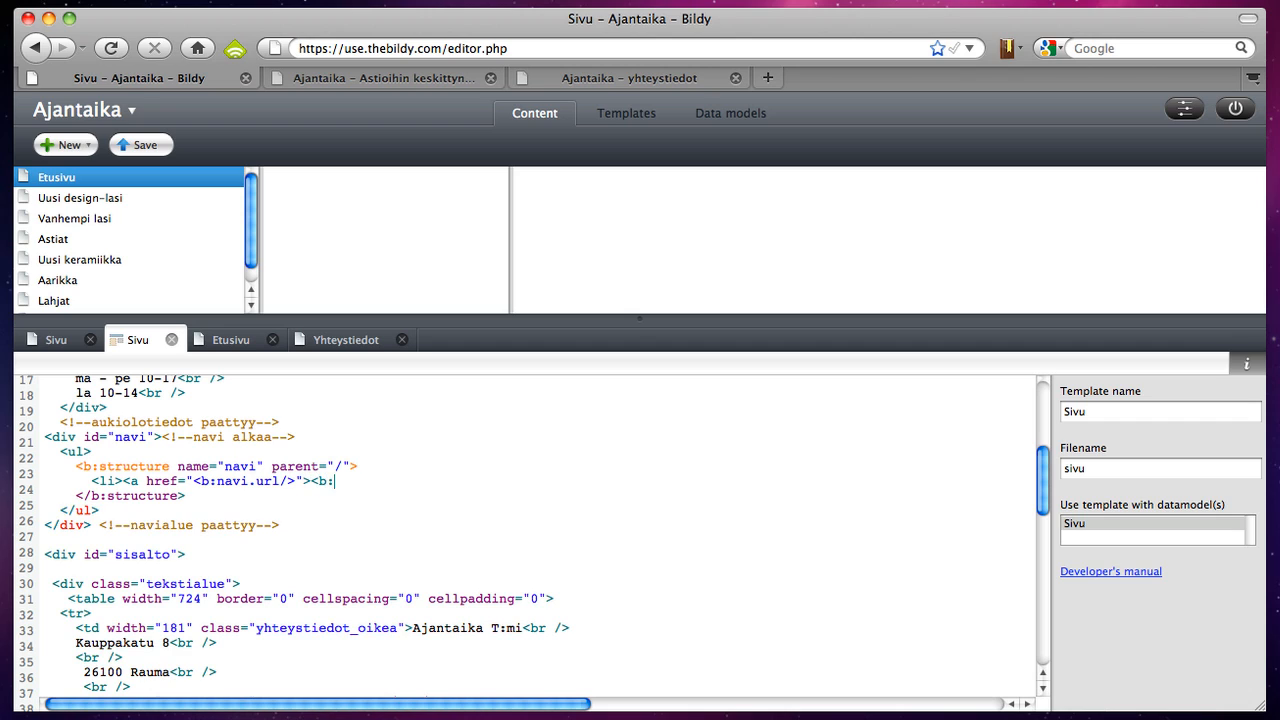
type("navi.name/></a><")
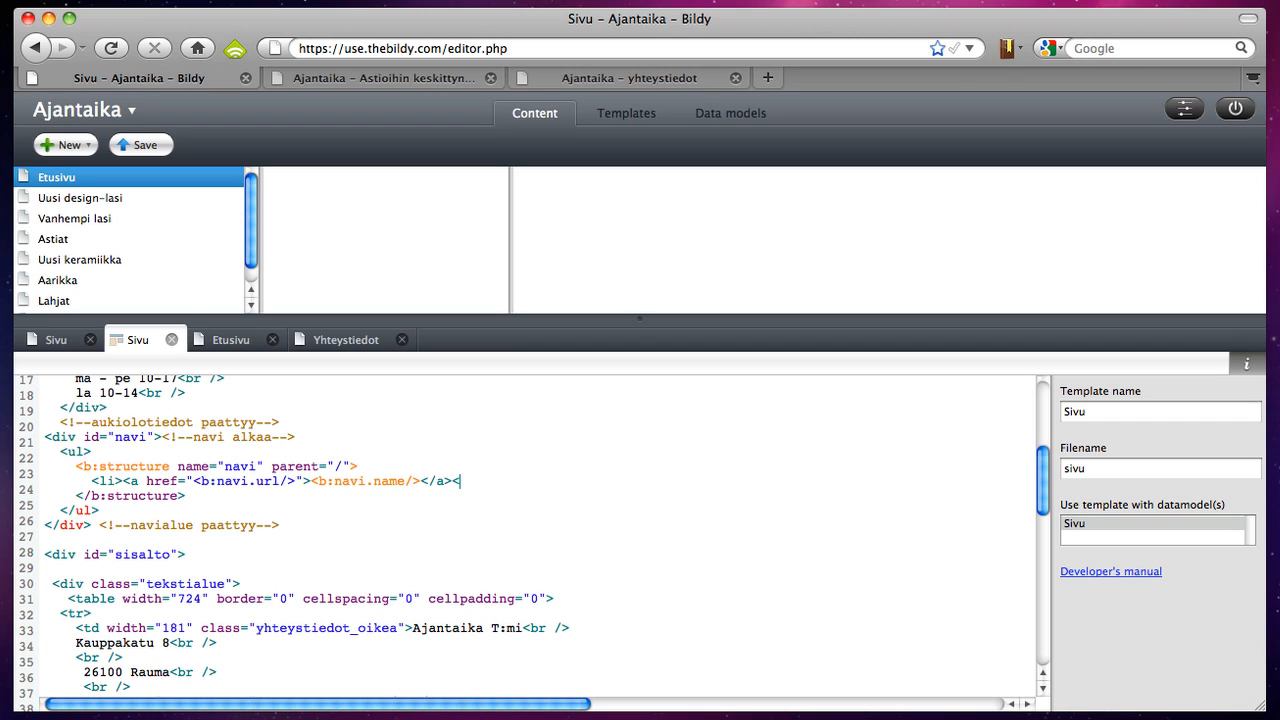
type("/li>")
- Add class="open" to the navi link under the b:if condition "<b:page.metadata.path/> begins <b:navi.path/>" and save the template
key("Left")
type("<b:")
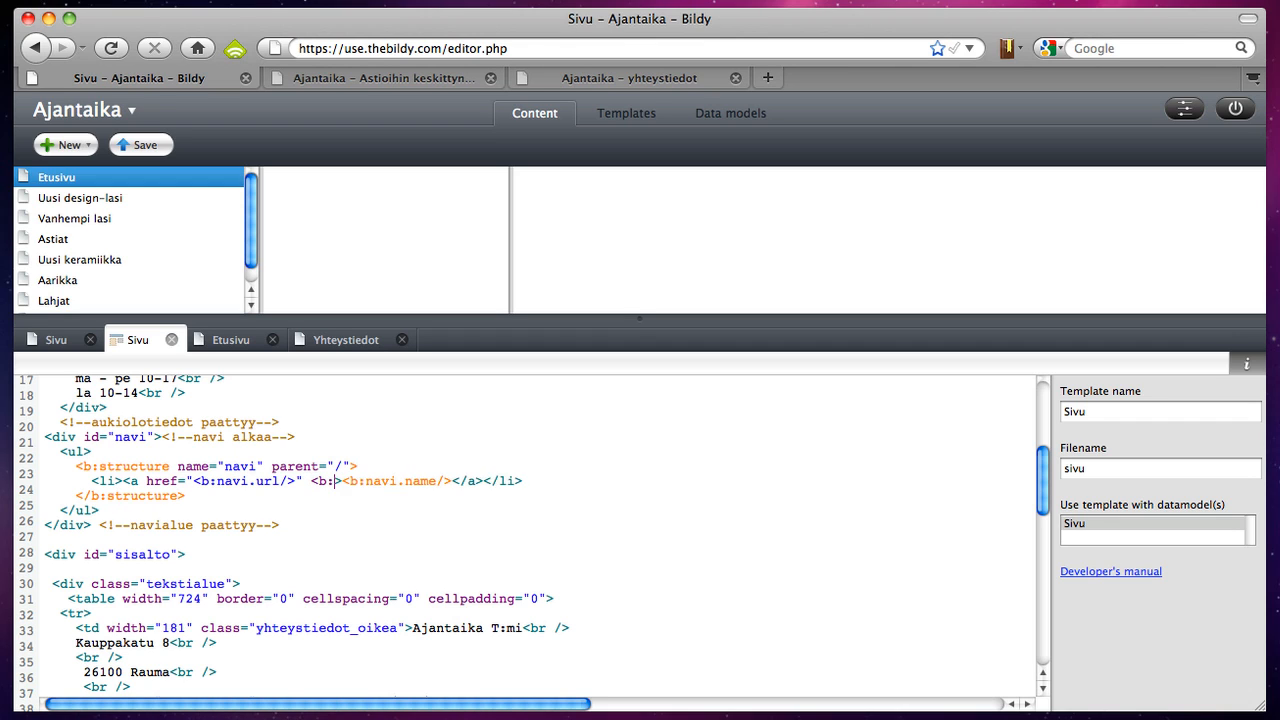
type("if condition=\"<b:pa")
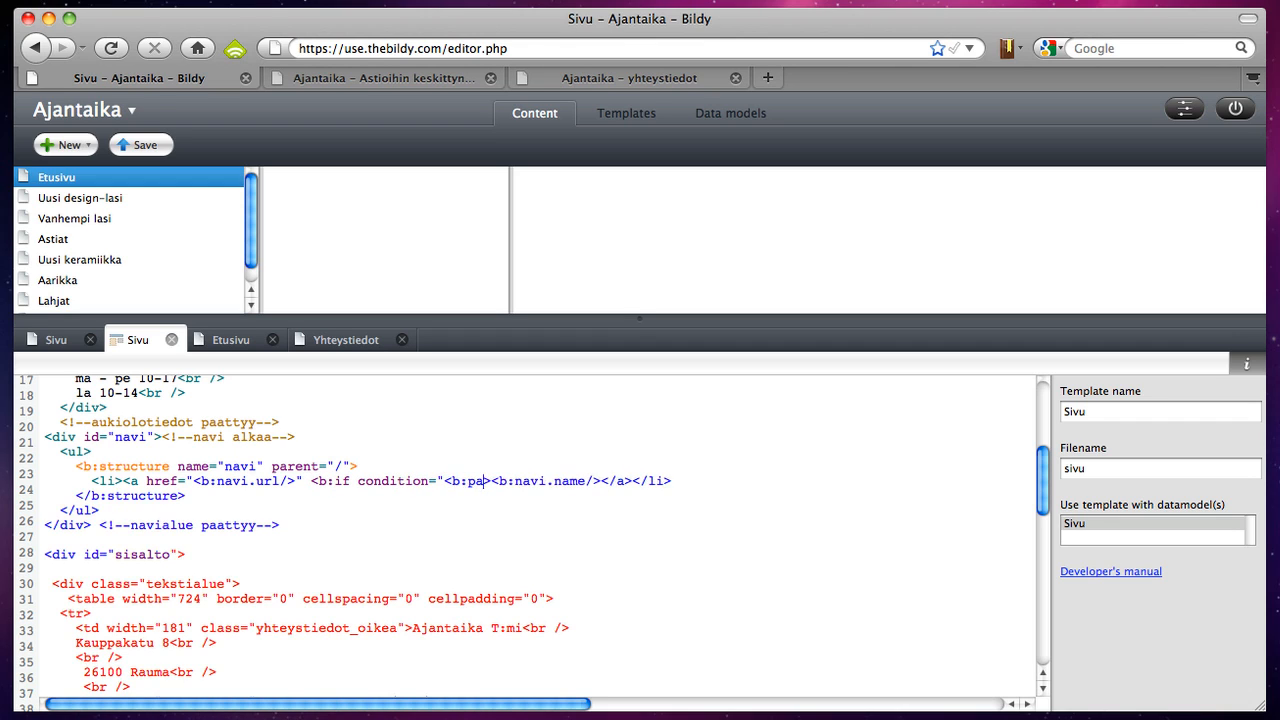
type("ge.metadata.path")
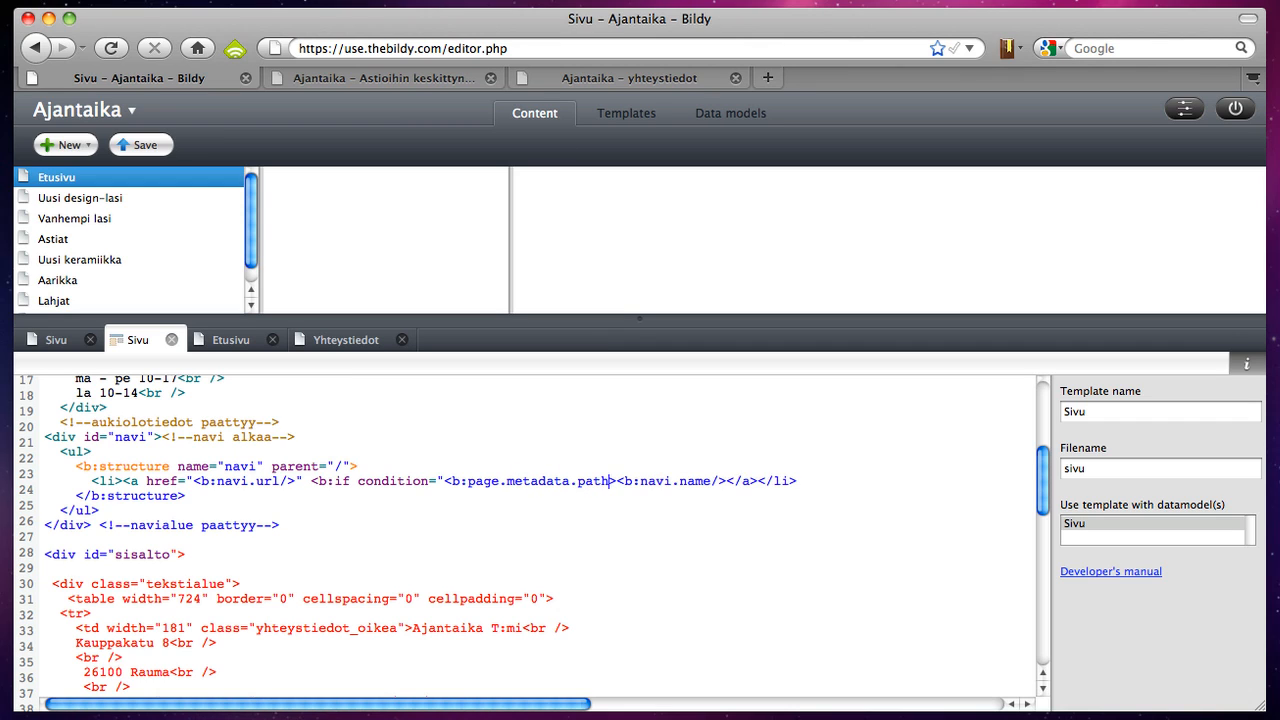
type("/> begins")
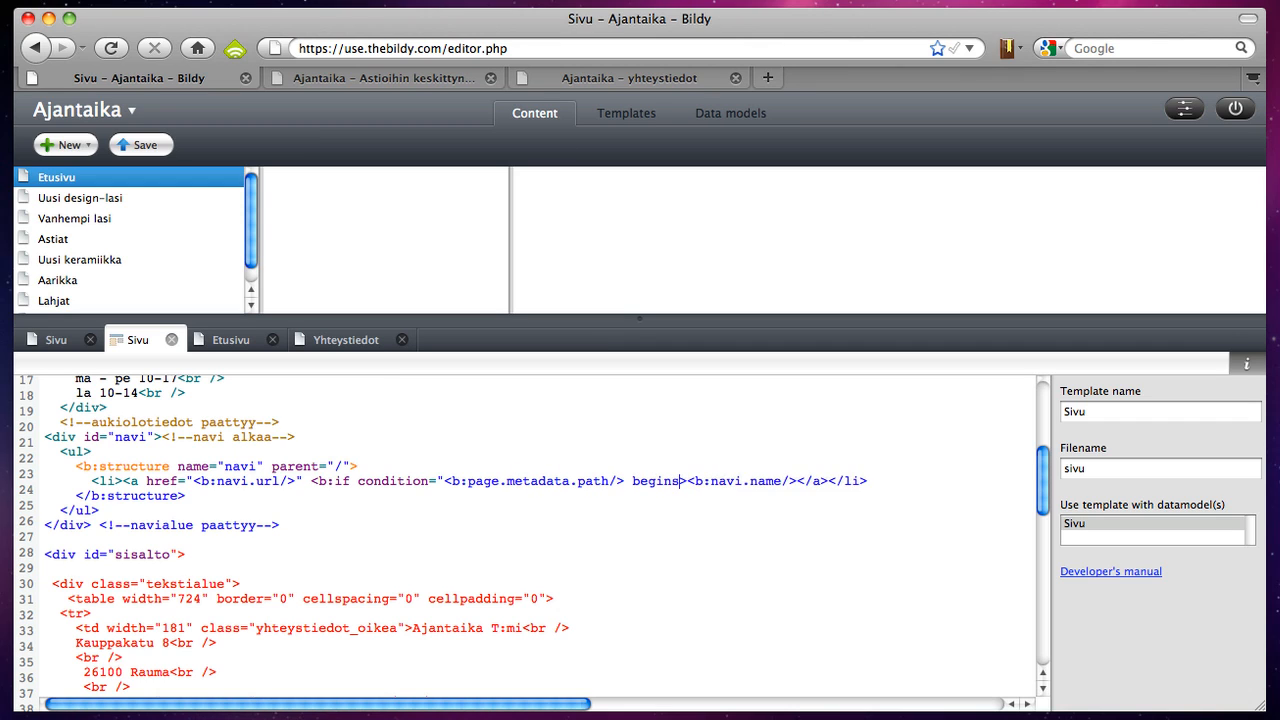
type(" <b:navi.path")
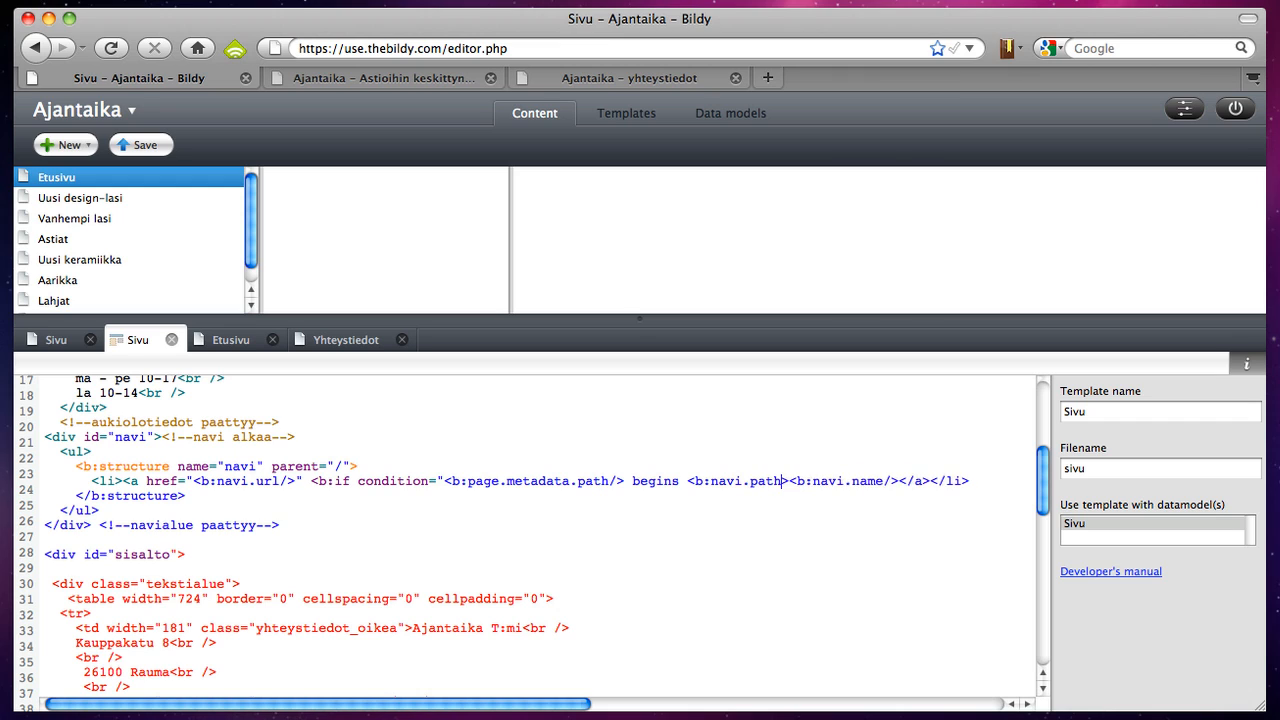
type("/>\"")
type(">class=\"open\">")
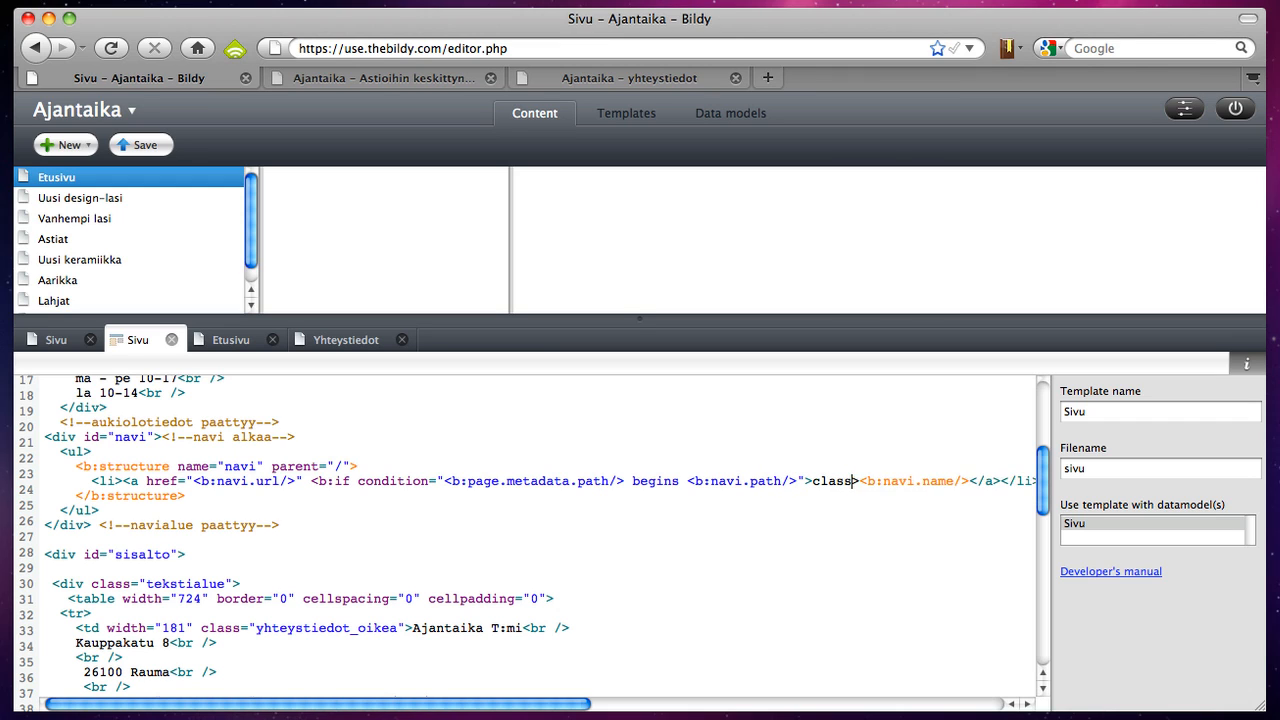
key("BackSpace")
type("</b:if>>")
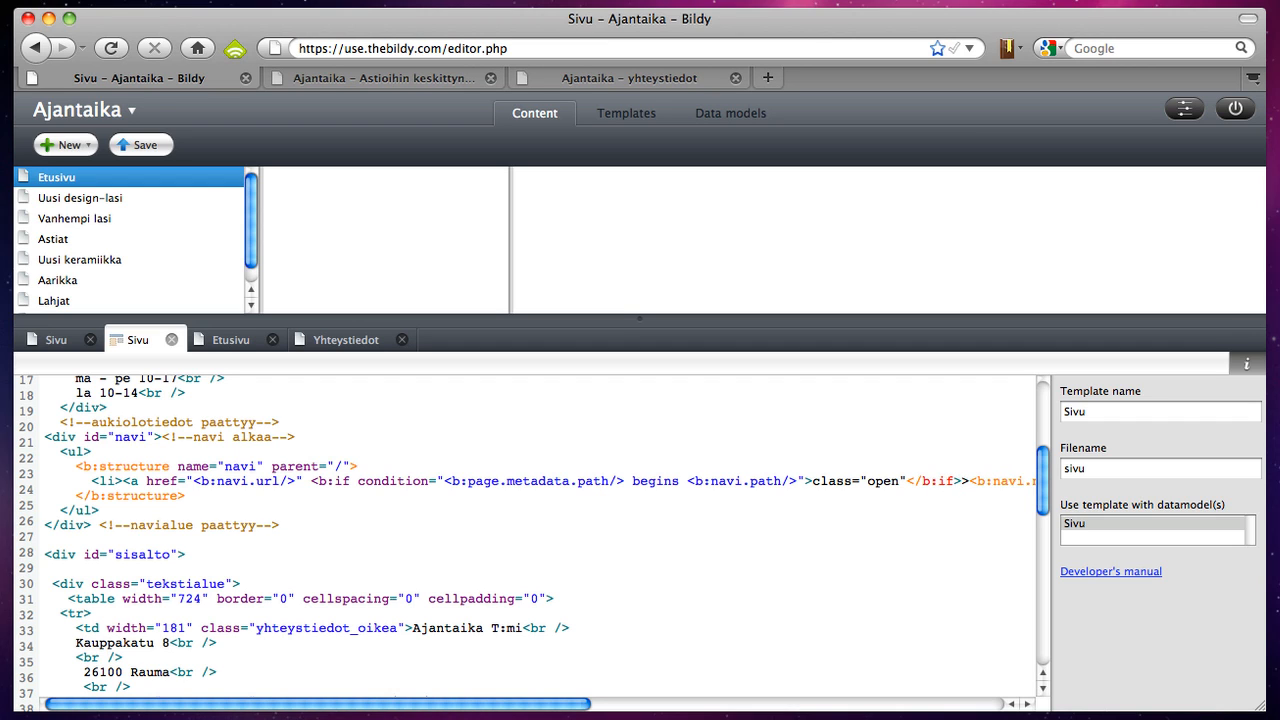
key("super+s")
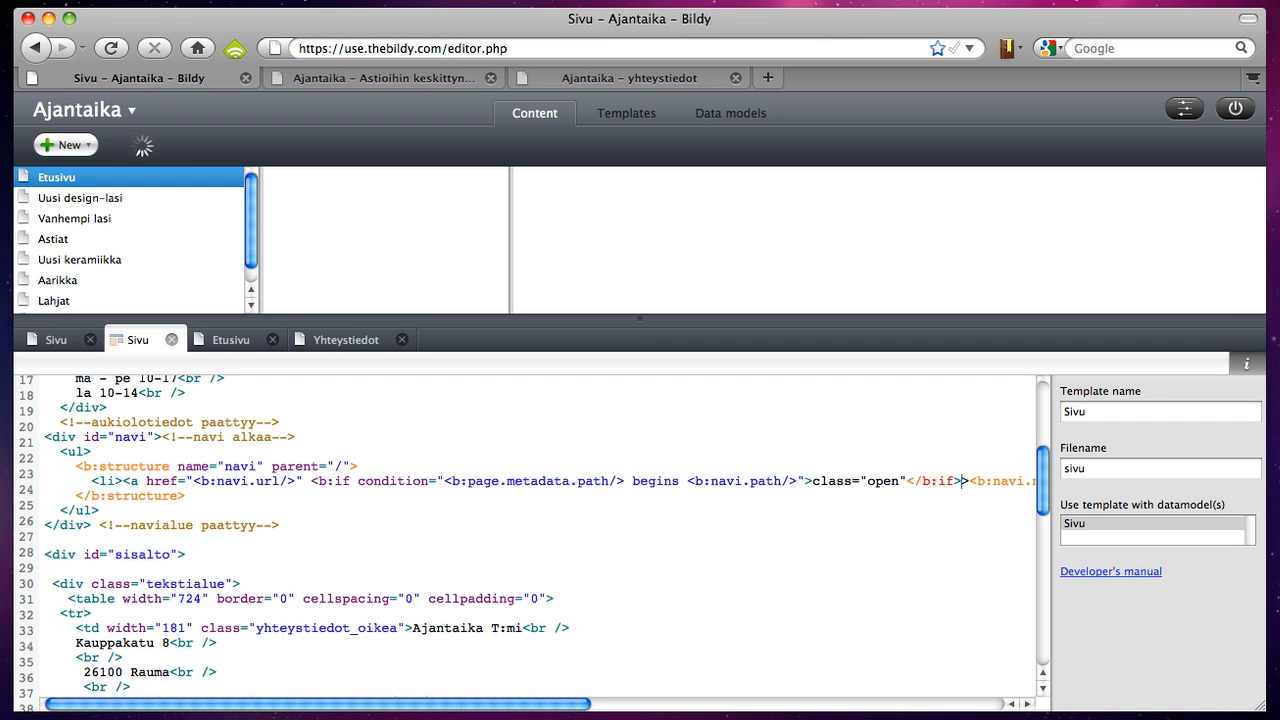
- Check the published site's navigation by visiting Uusi design-lasi, Vanhempi lasi, Astiat and Etusivu
left_click(529, 76)
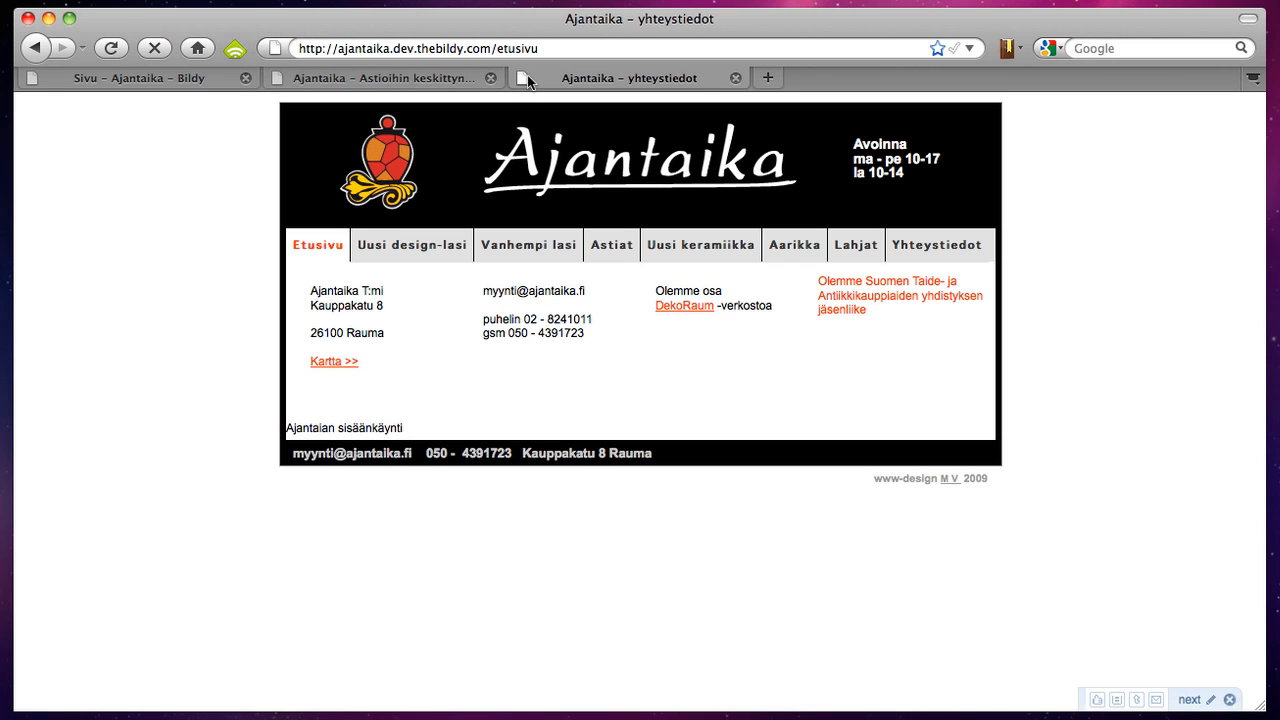
left_click(470, 254)
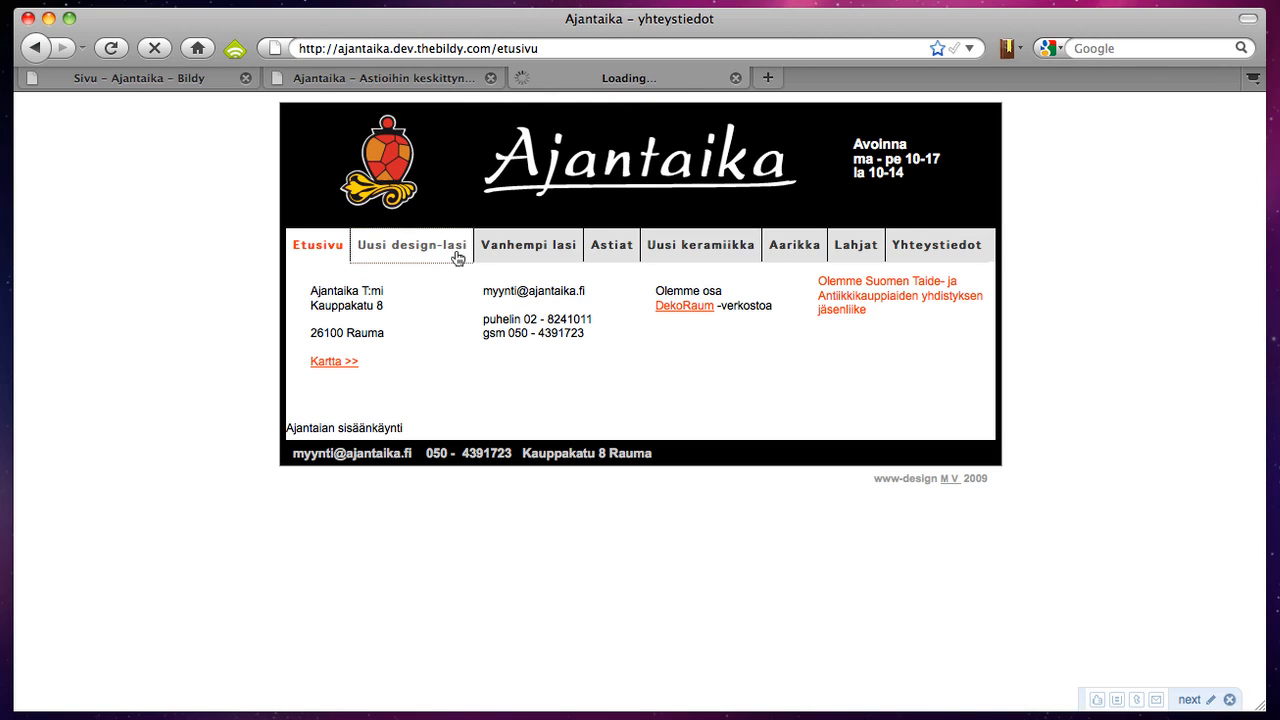
left_click(532, 252)
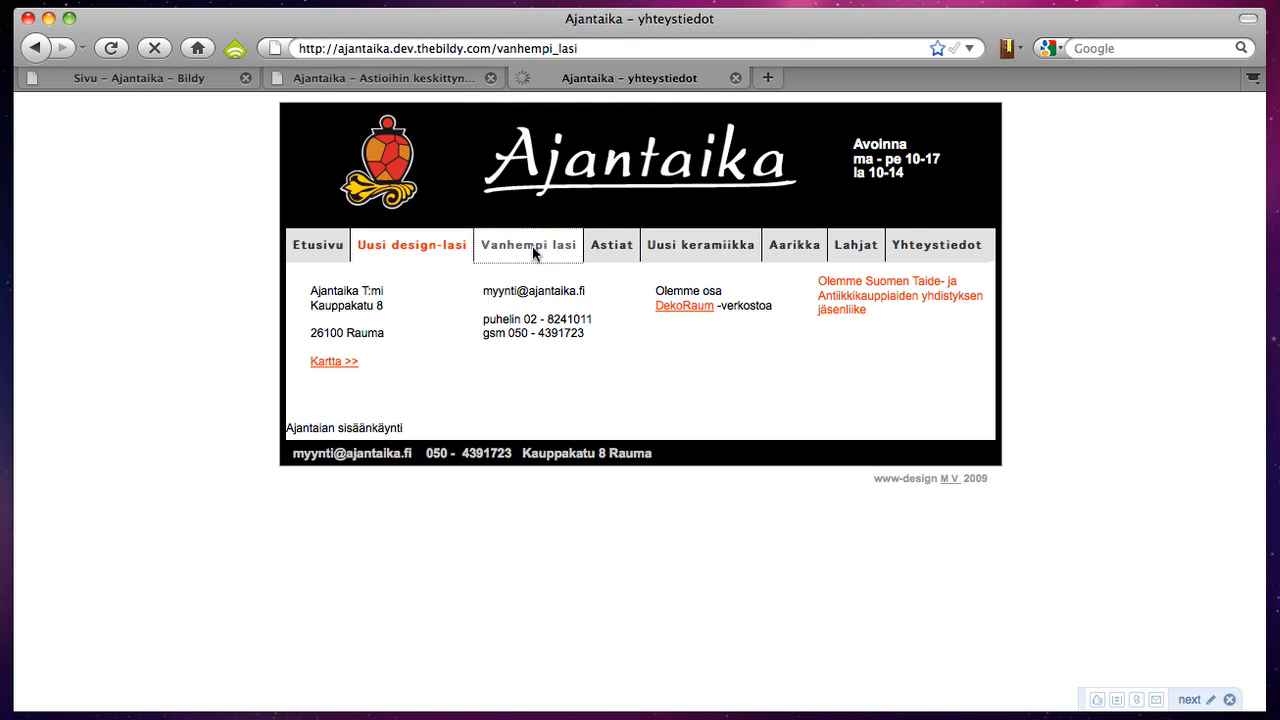
left_click(584, 250)
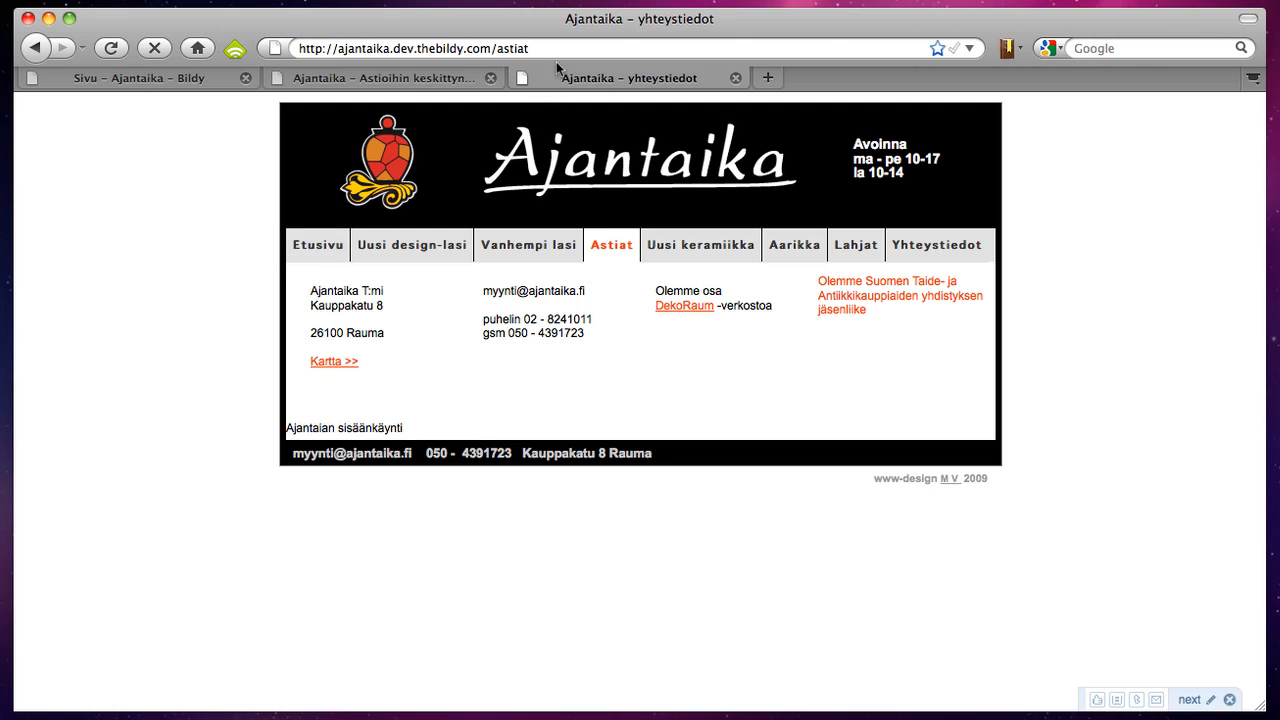
left_click(420, 252)
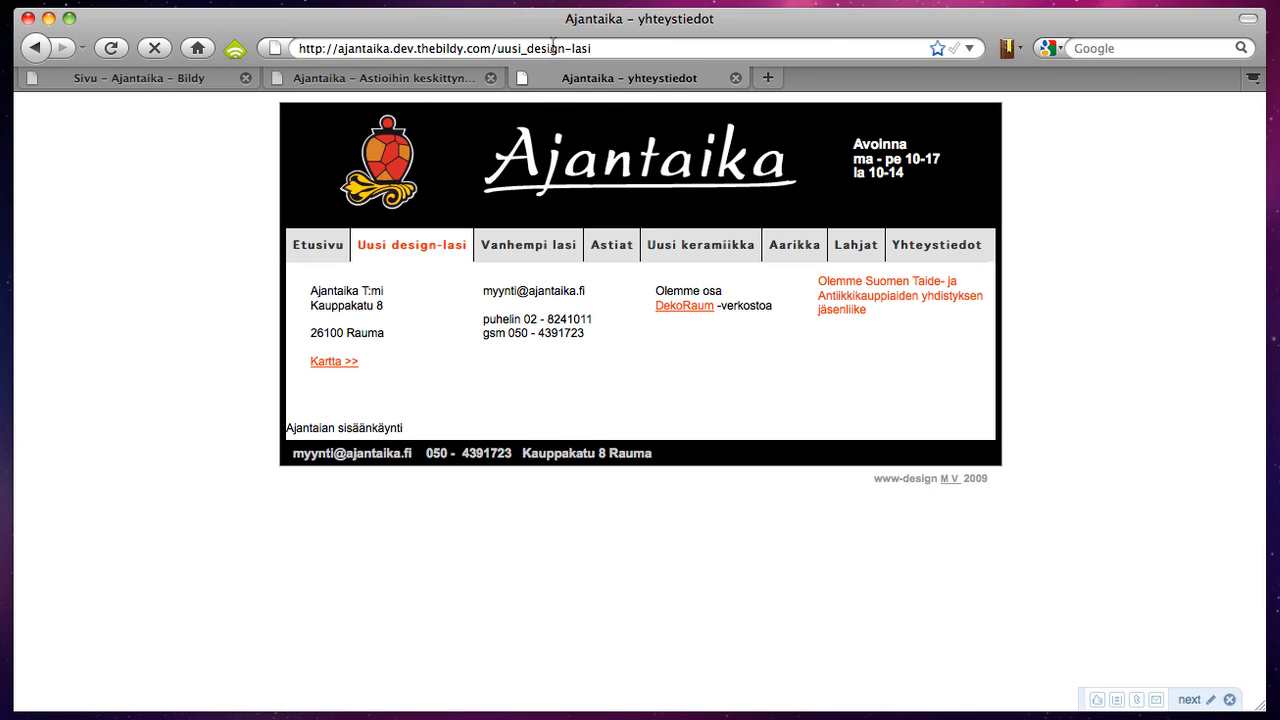
left_click(308, 244)
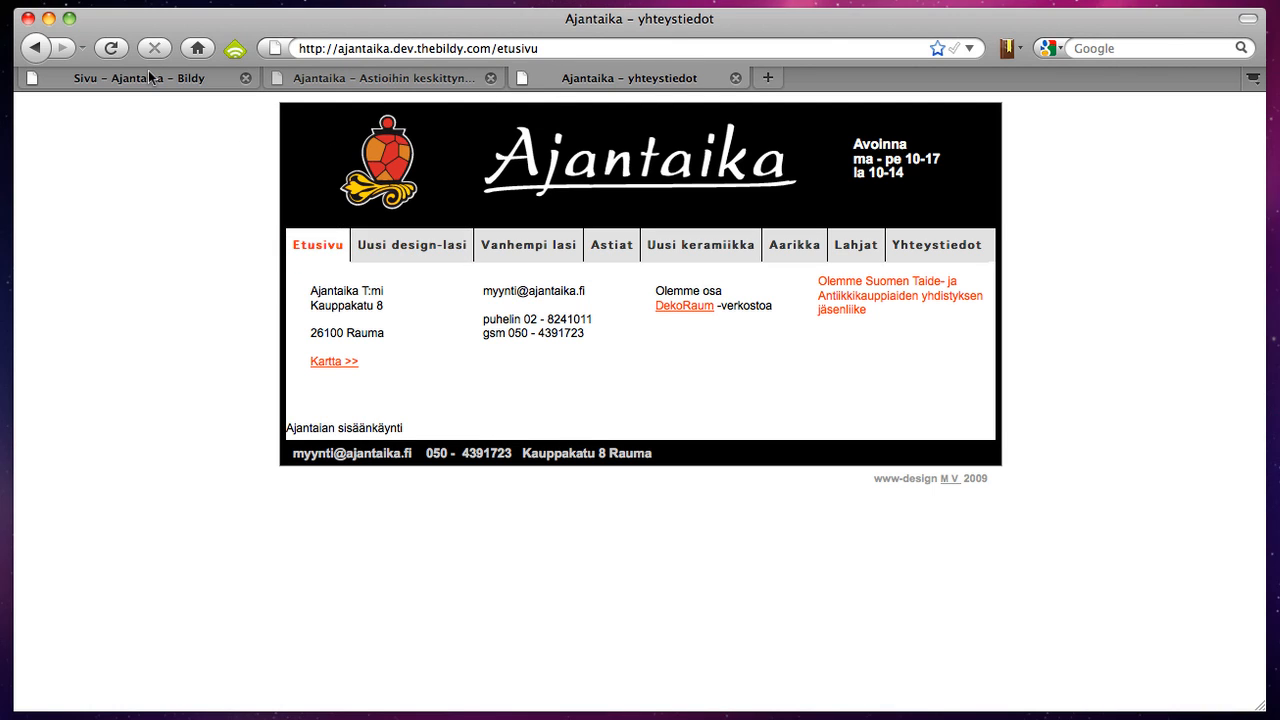
- Back in the Bildy editor, delete the hard-coded contact table and tuotekuvat block inside the template's tekstialue div
left_click(150, 78)
scroll(300, 545, "down", 2)
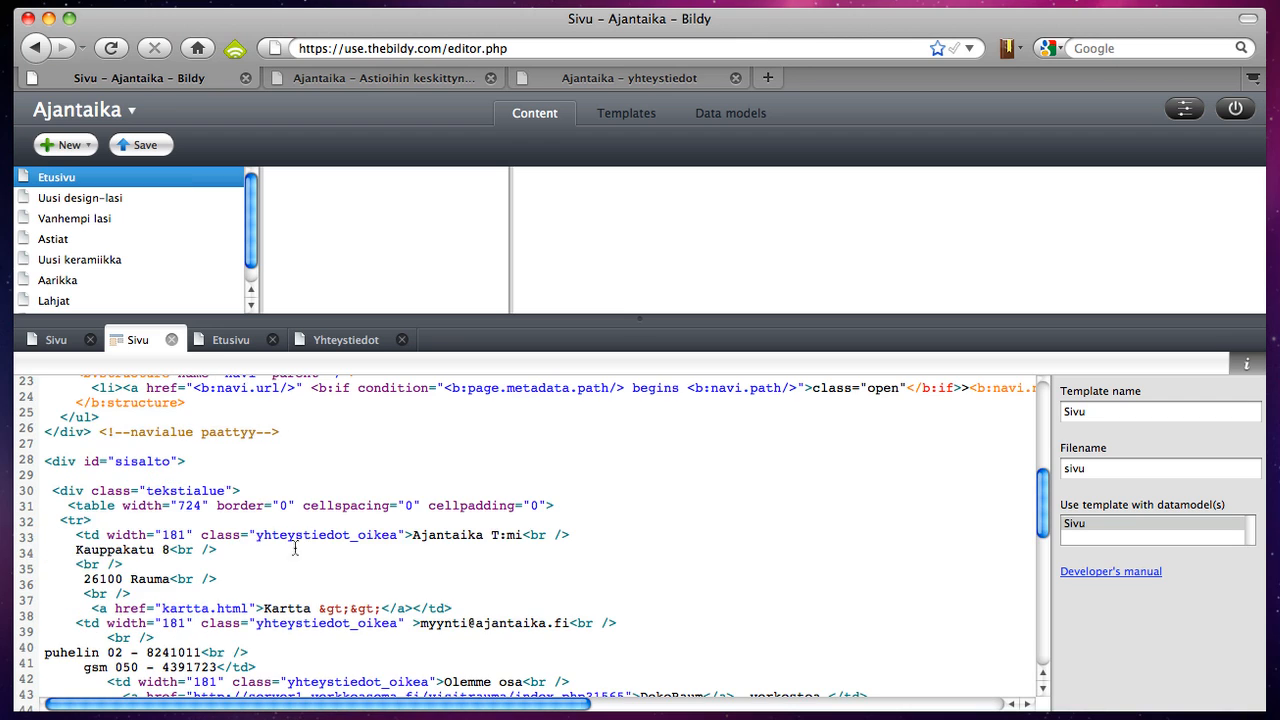
left_click(287, 492)
key("Return")
scroll(449, 454, "down", 6)
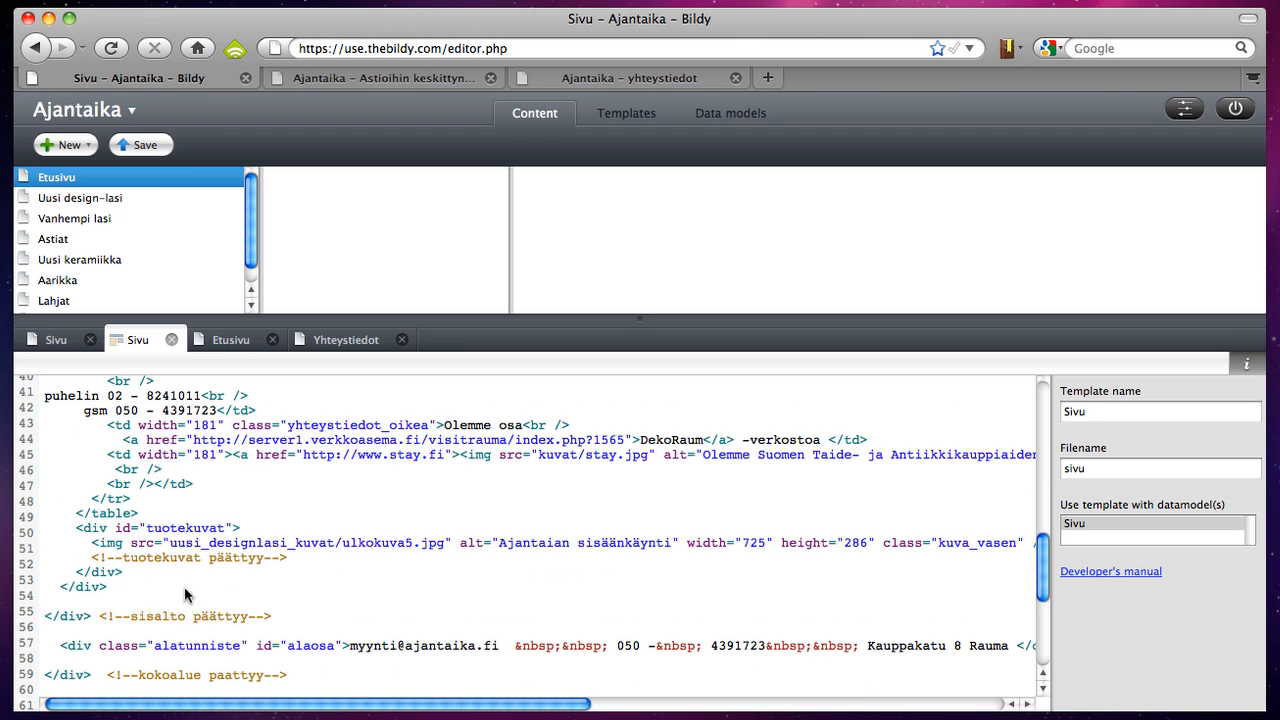
left_click(215, 568, "shift")
left_click(220, 573, "shift")
key("BackSpace")
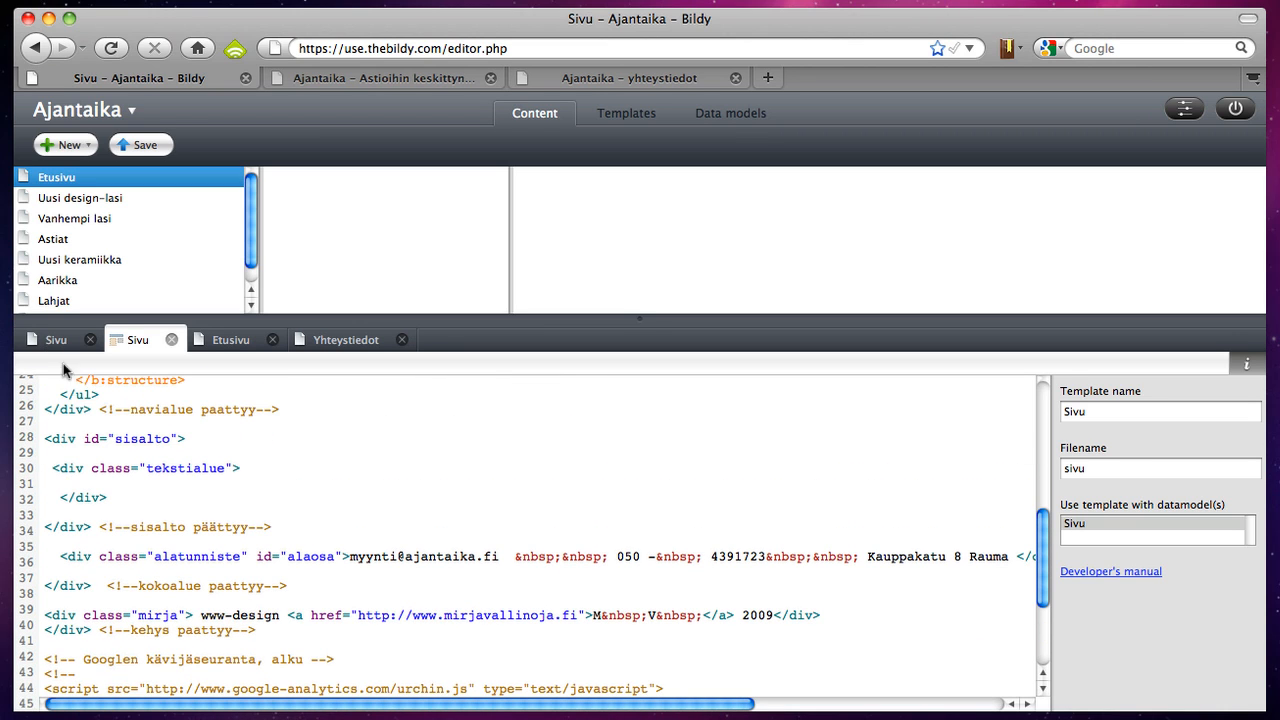
- Insert <b:page.sisalto/> inside the tekstialue div, save the template and reload the published Etusivu page
left_click(54, 347)
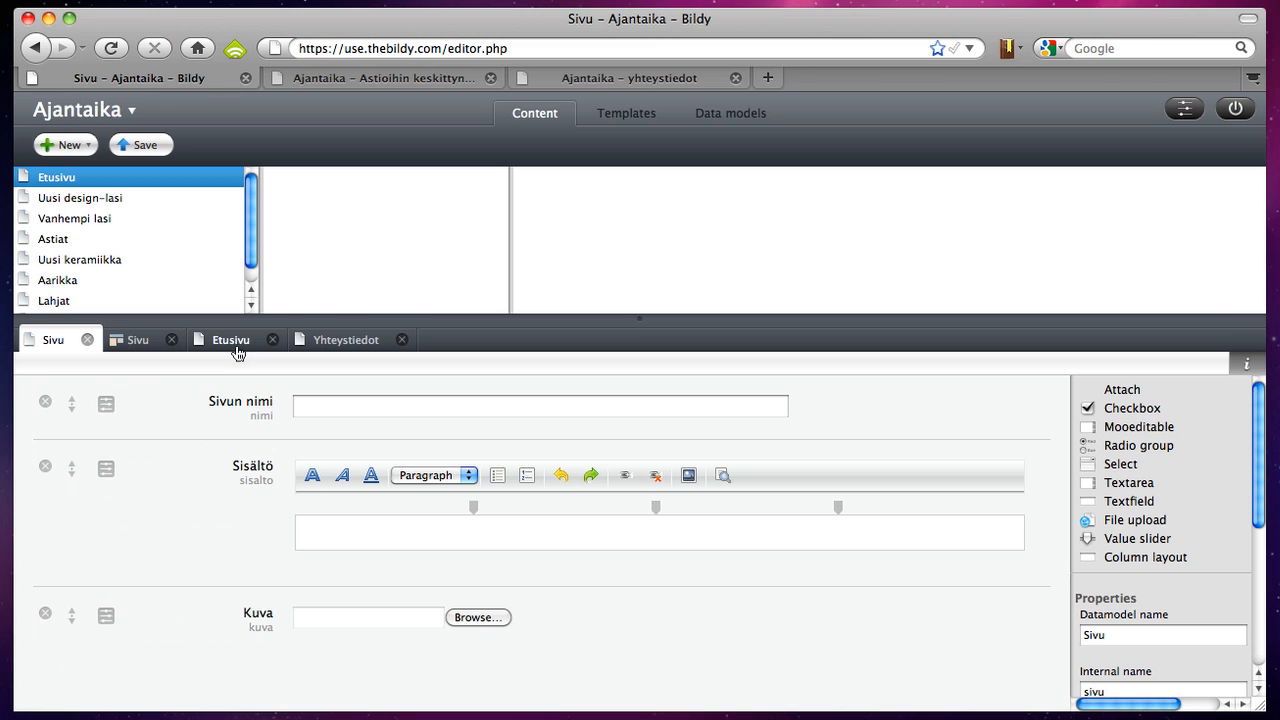
left_click(125, 341)
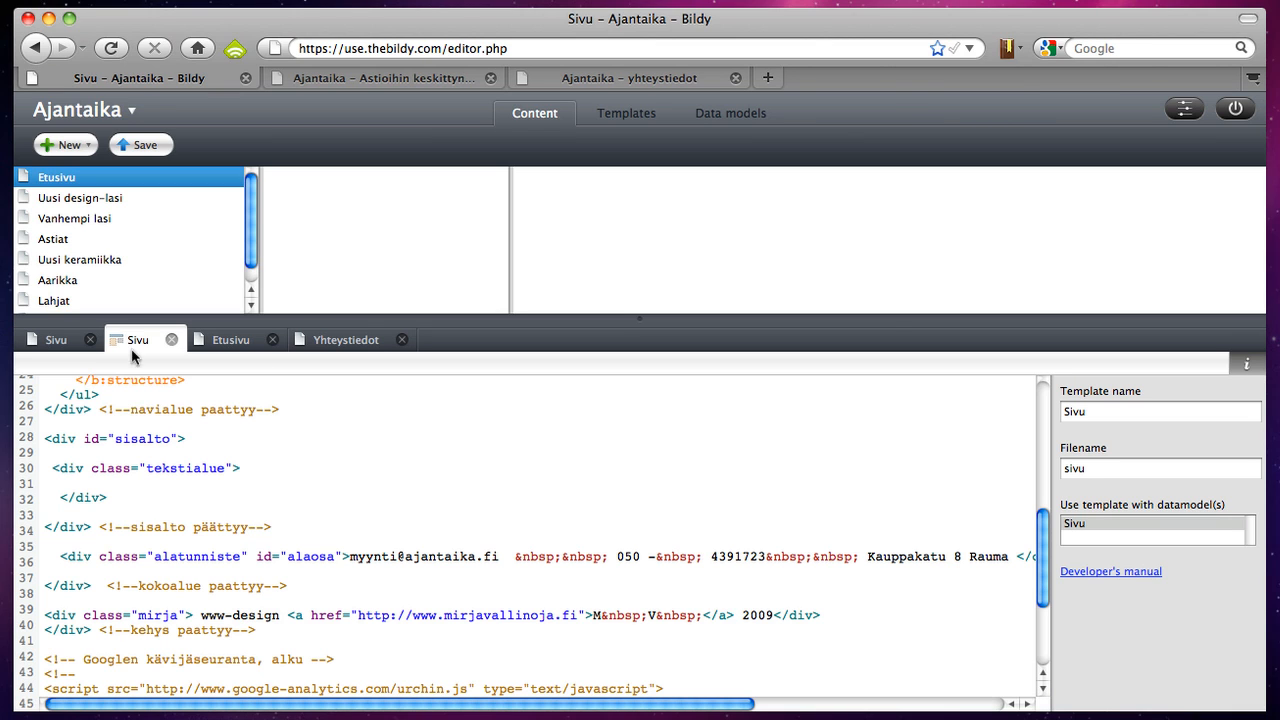
left_click(160, 489)
type("<b:page.sisalto/>")
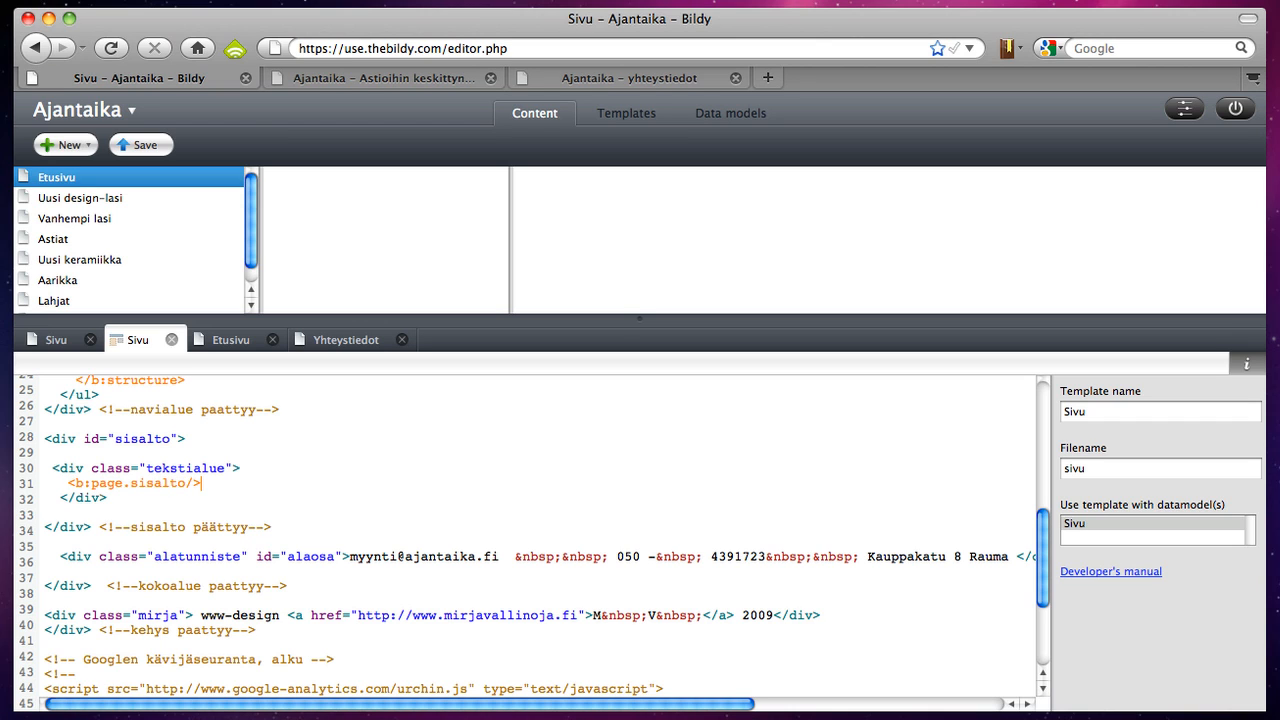
left_click(140, 145)
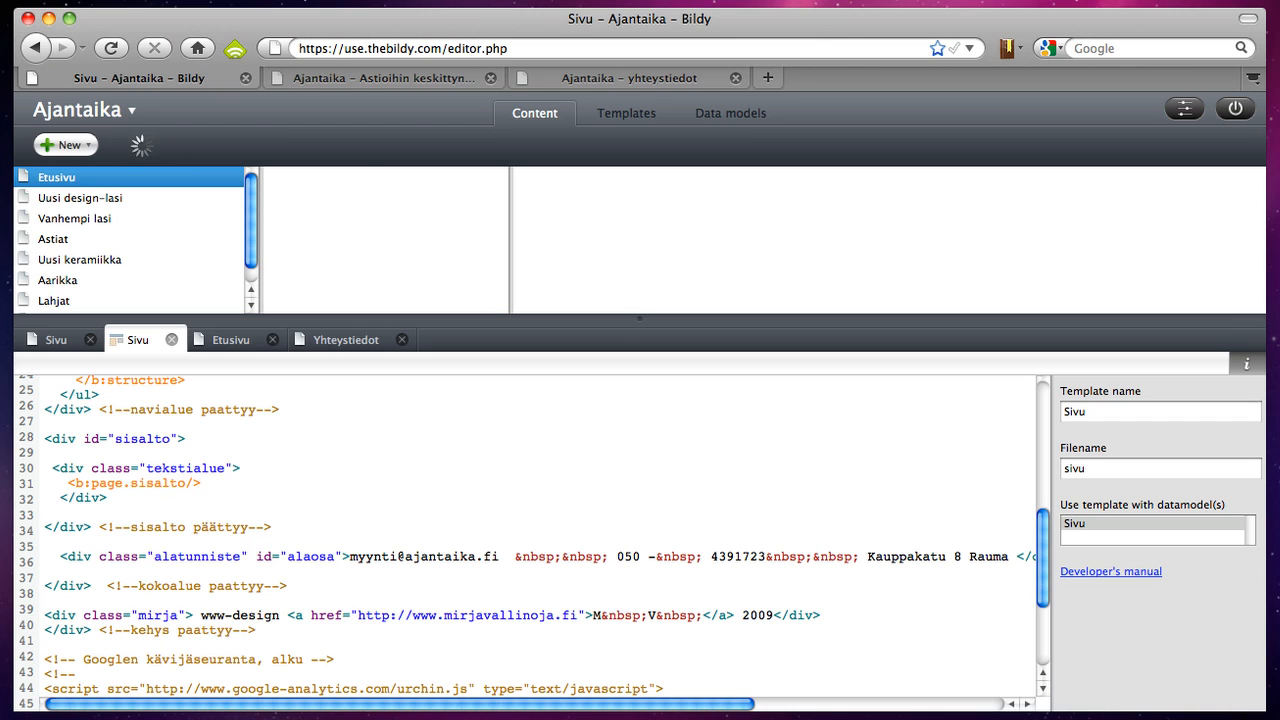
left_click(640, 86)
key("super+r")
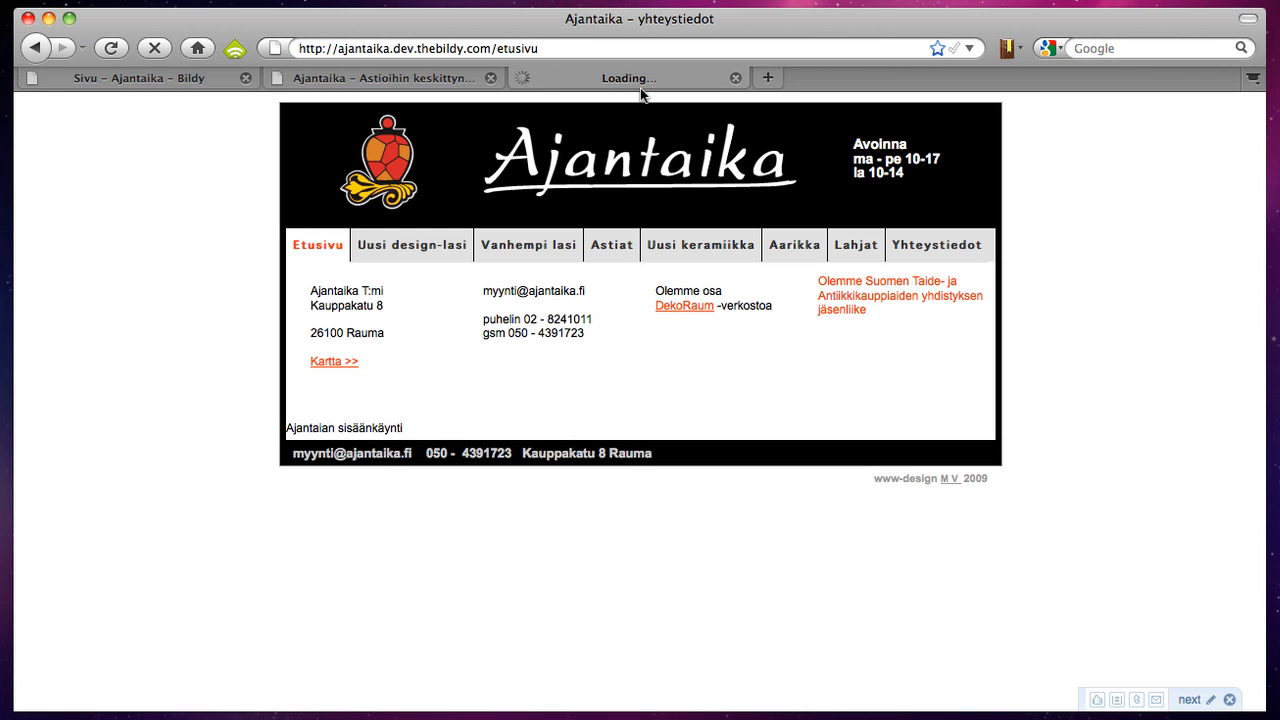
- Below <b:page.sisalto/> in the Sivu template, add a b:if block with the condition "<b:page.kuva/> notempty"
left_click(175, 78)
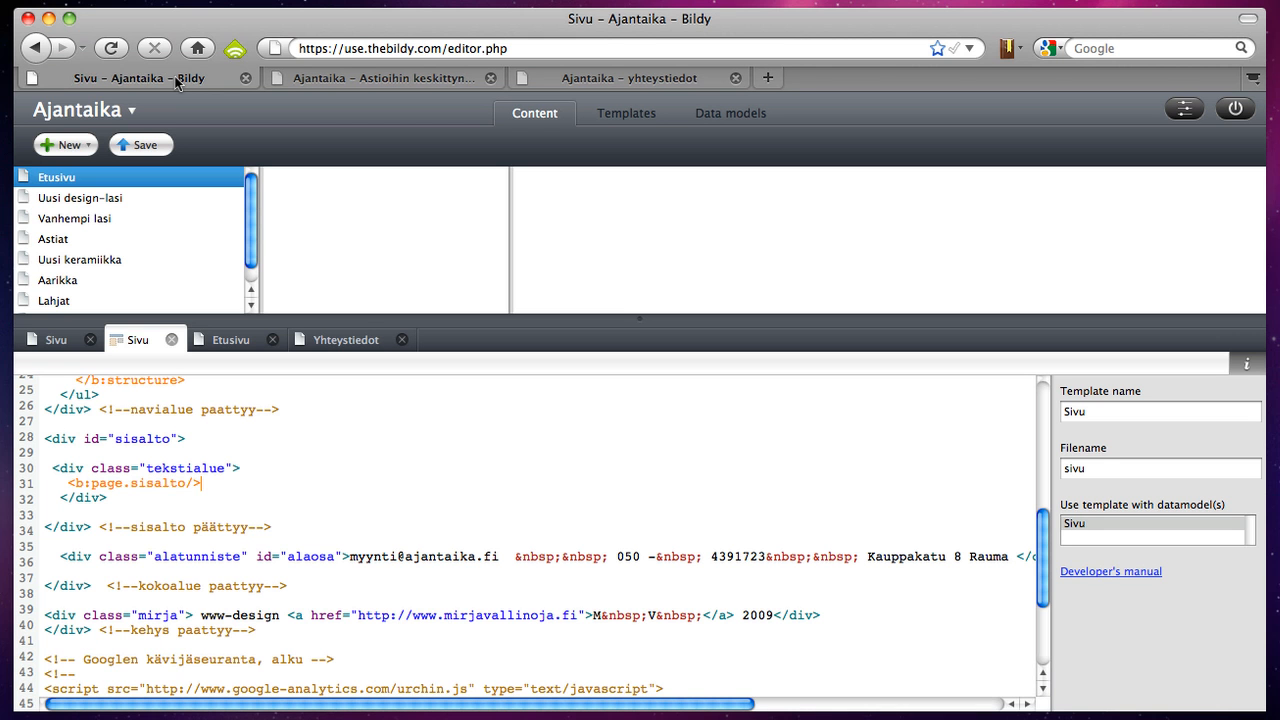
left_click(249, 485)
key("Return")
type("<b:if con")
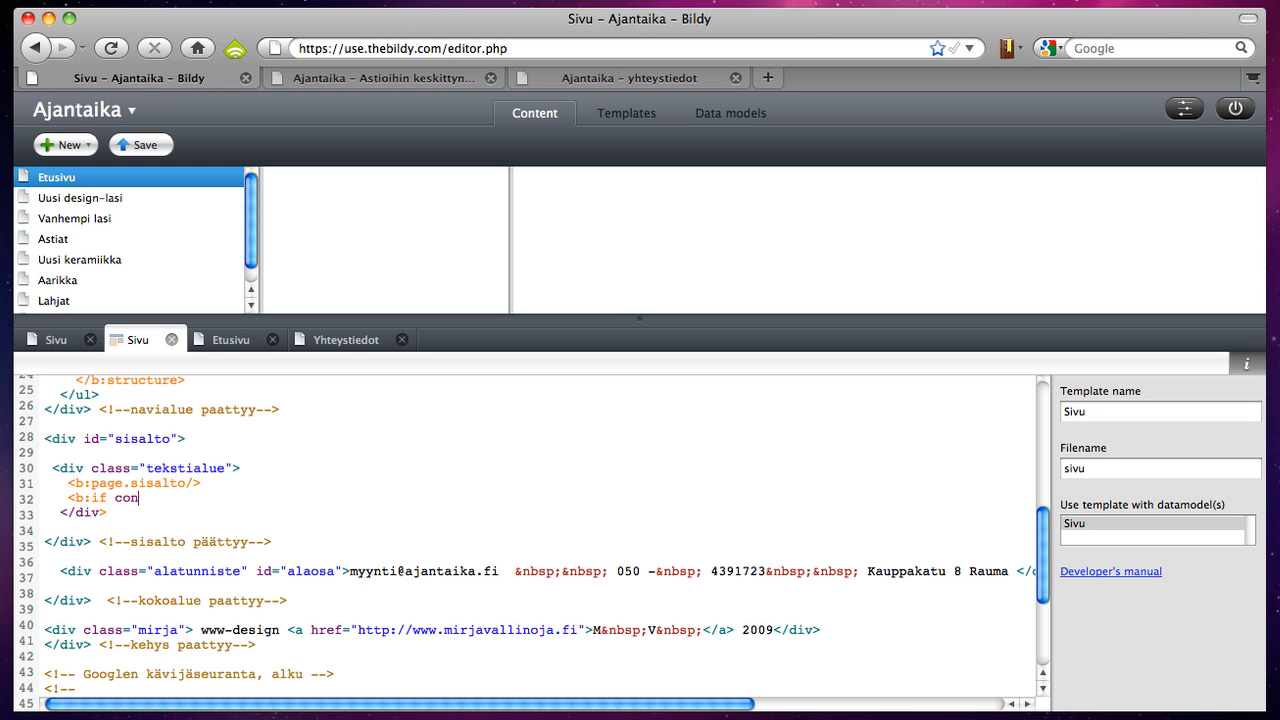
type("dition=\"<b")
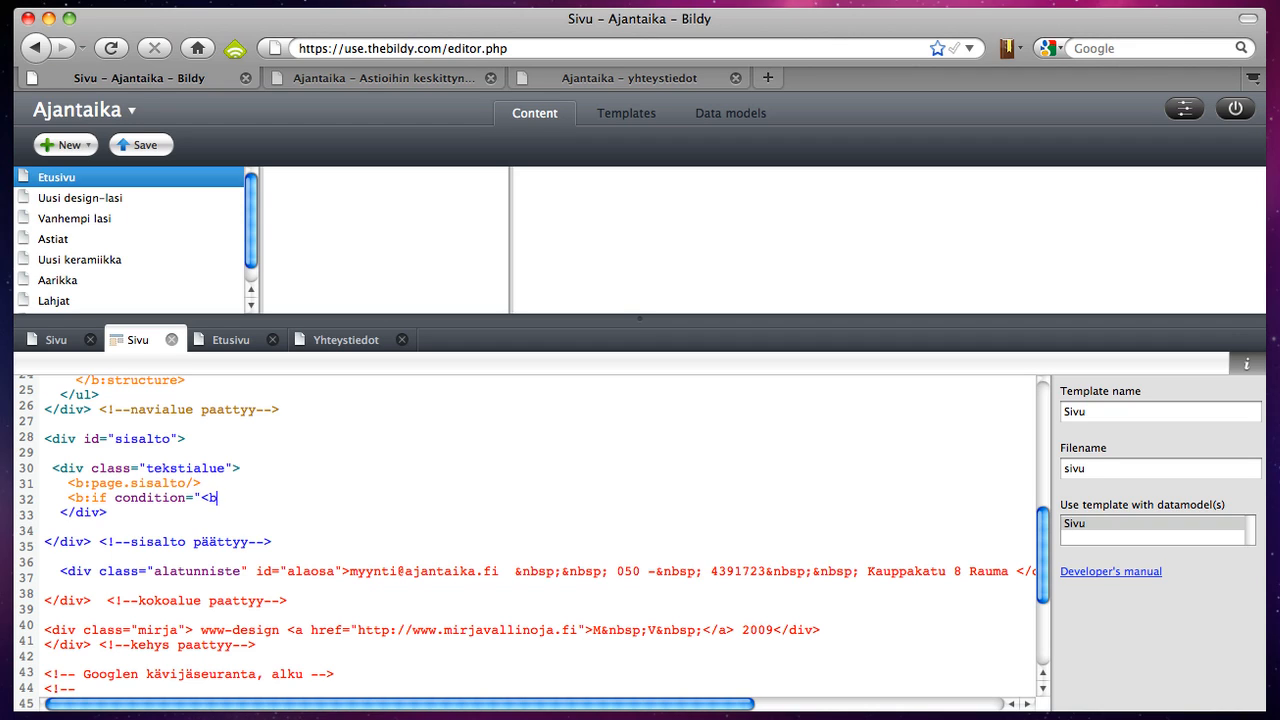
type(":page.kuva/> notem")
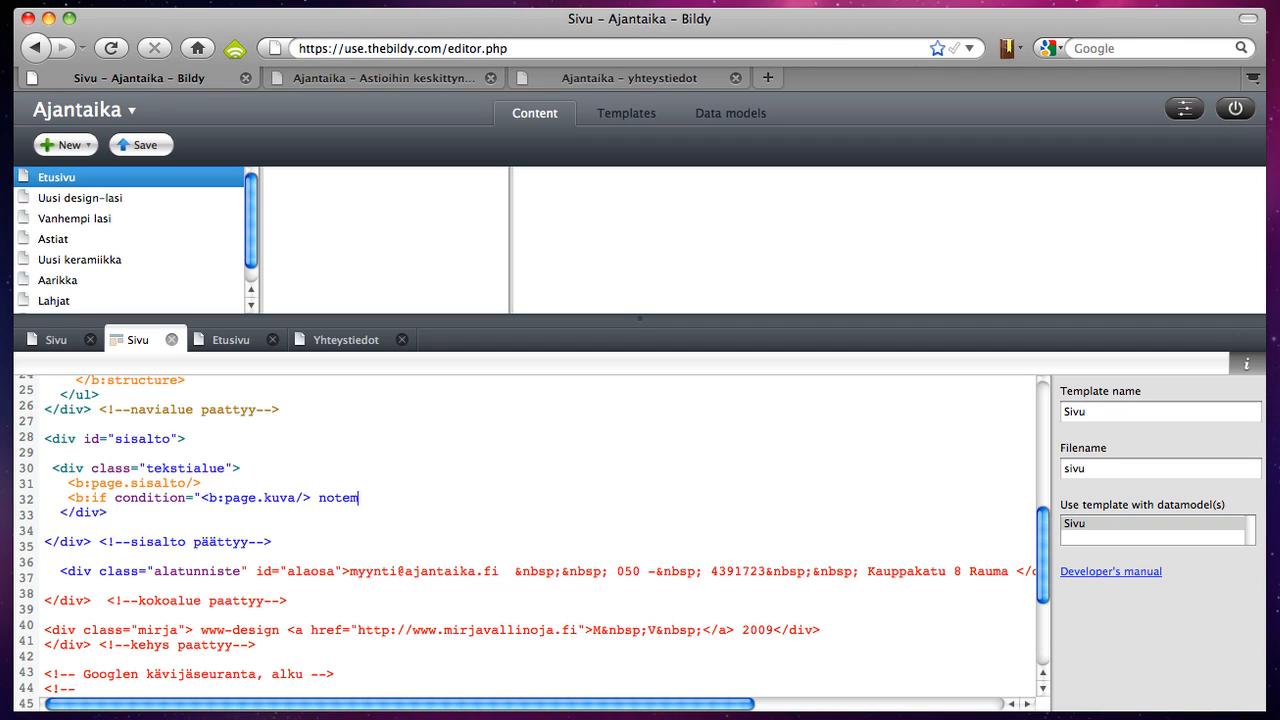
type("pty\">")
key("Return")
key("Return")
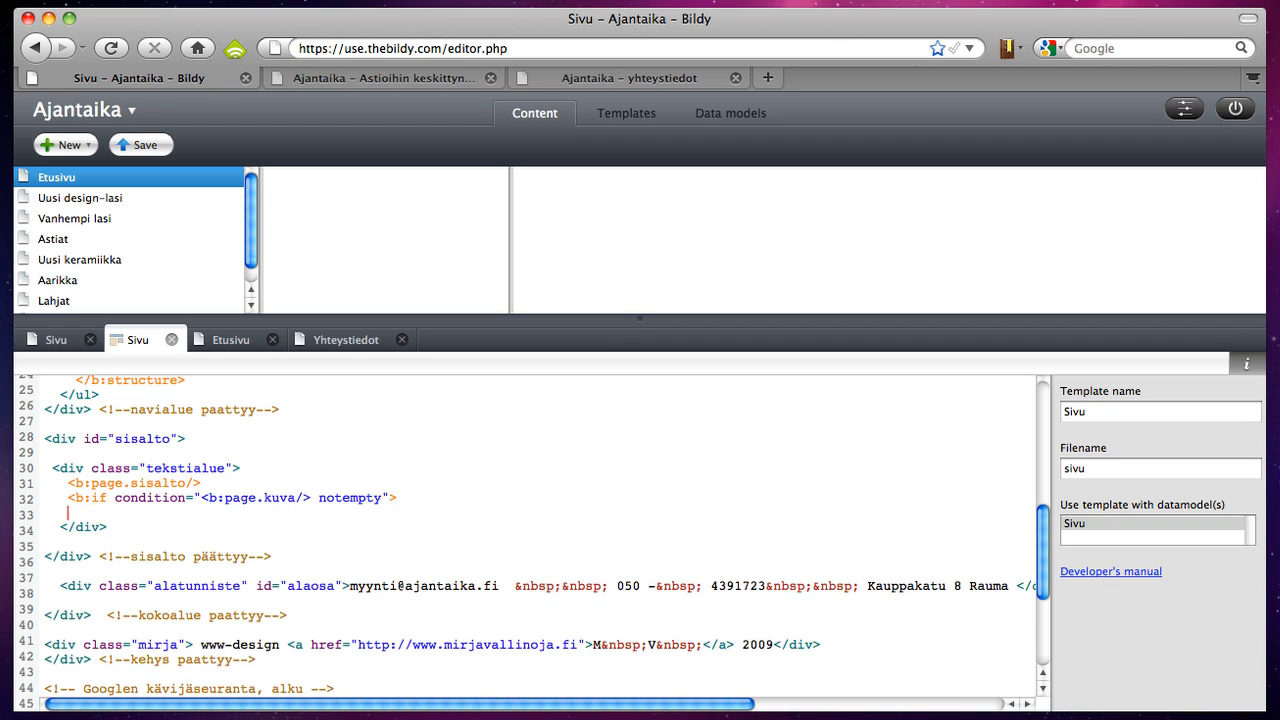
type("</b:if>")
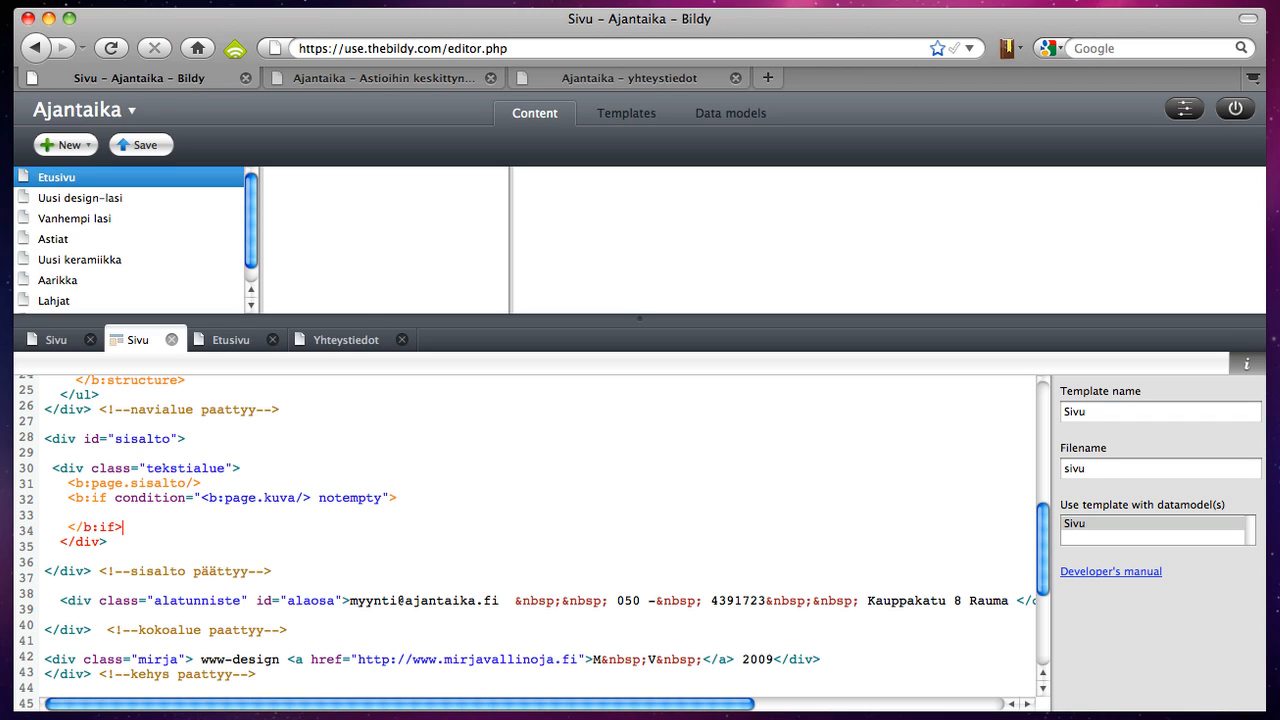
- Inside the image condition, add a div with class "kuvat" containing an img whose src is <b:page.kuva/>, and save the template
key("Up")
type("<b")
type("\">")
key("Return")
key("Return")
type("<")
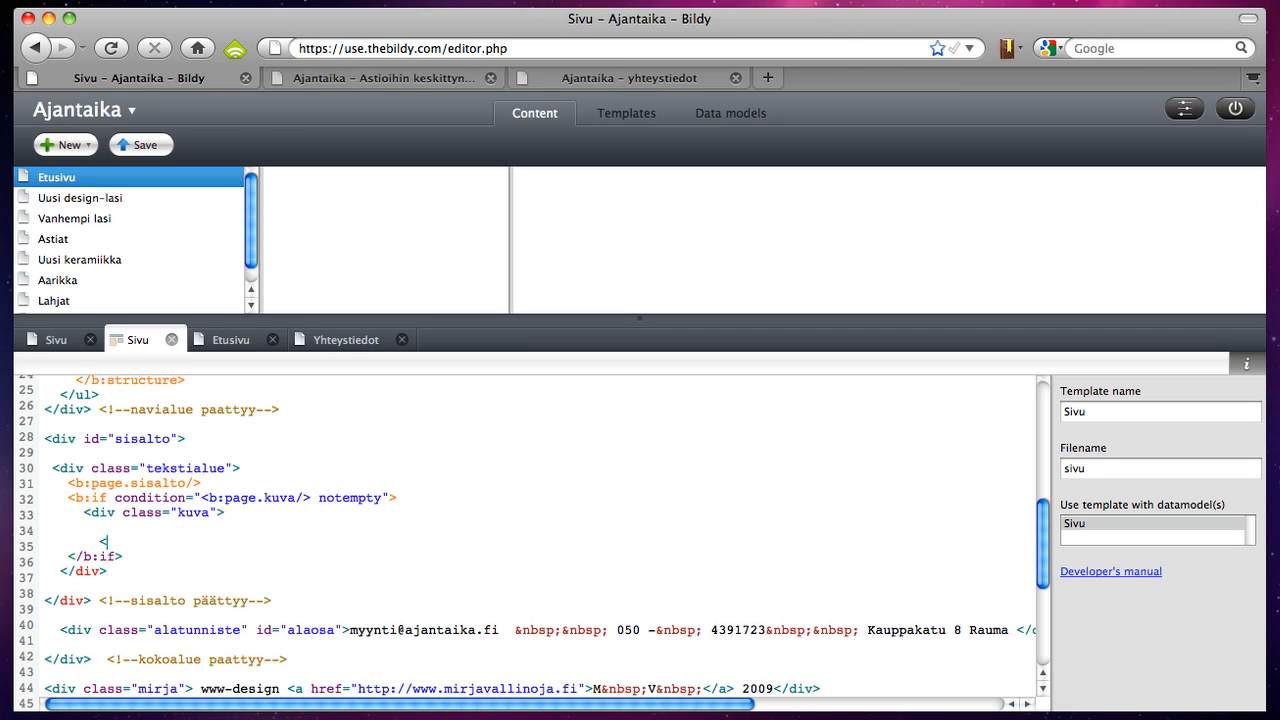
type("/div>")
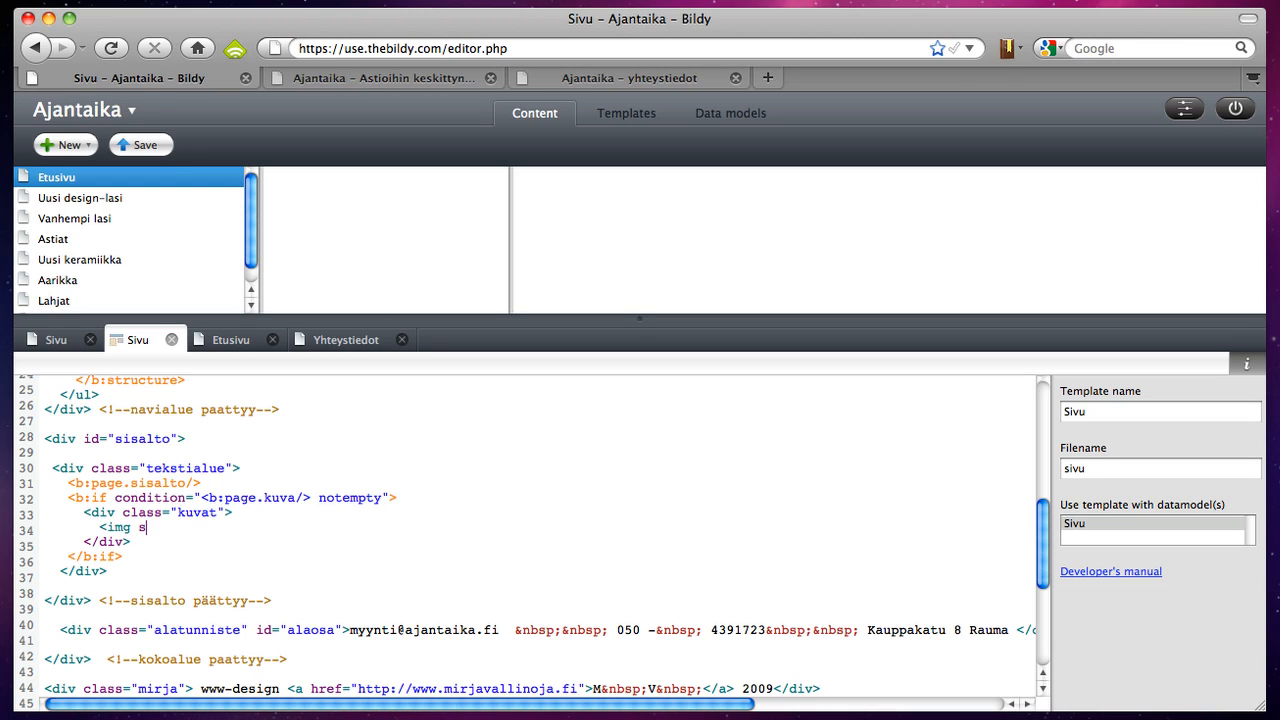
type("\"<b:page")
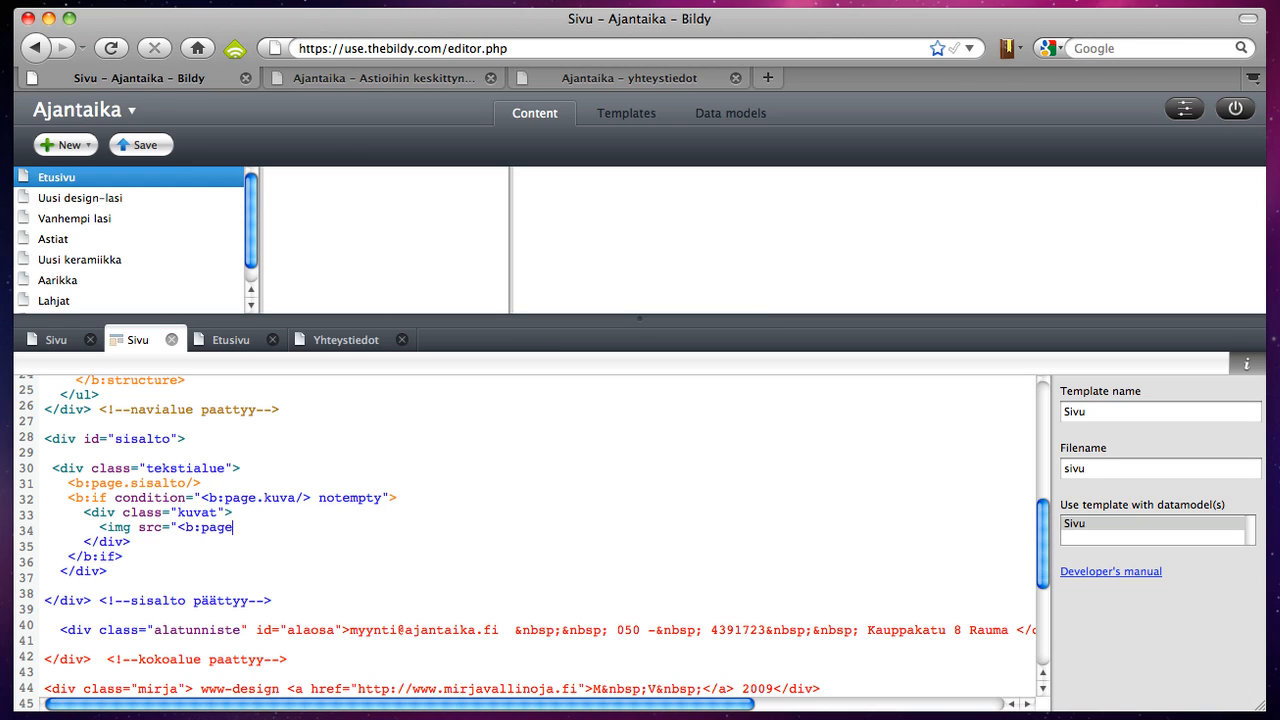
type(".kuva/>\"")
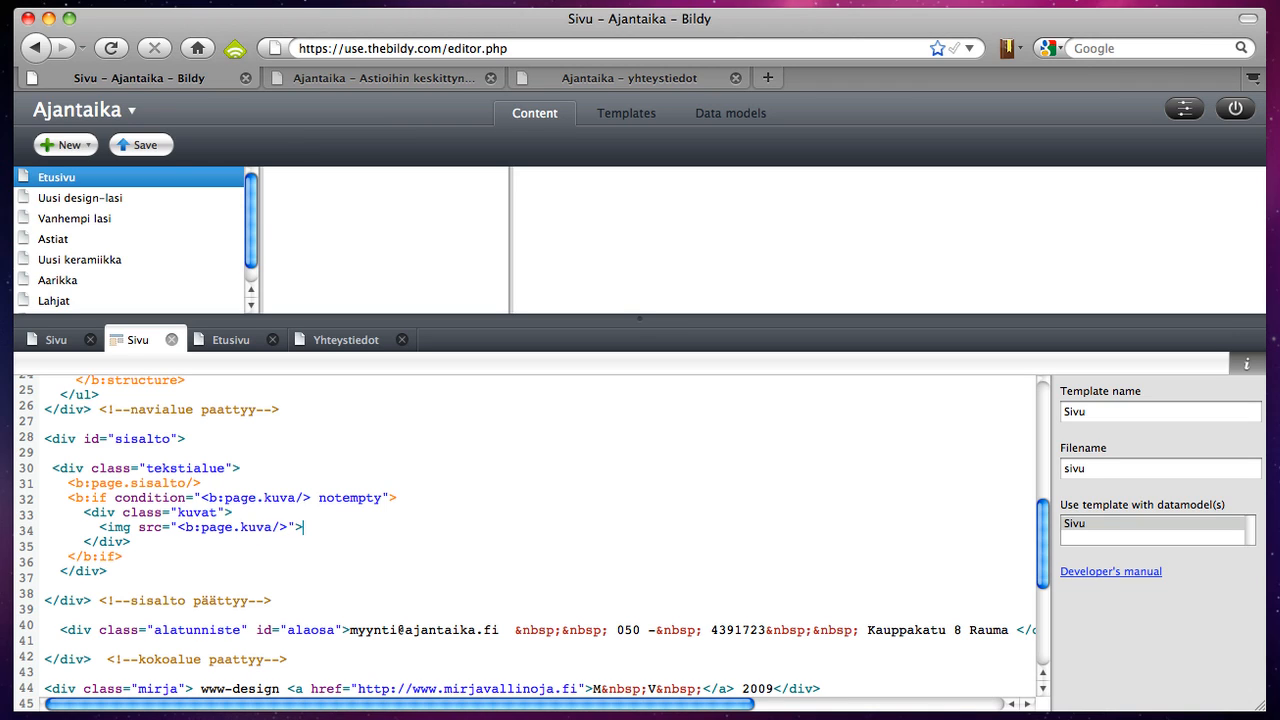
type(">")
key("super+s")
- Review the Etusivu page's content fields and compare them with the published Etusivu page
left_click(226, 339)
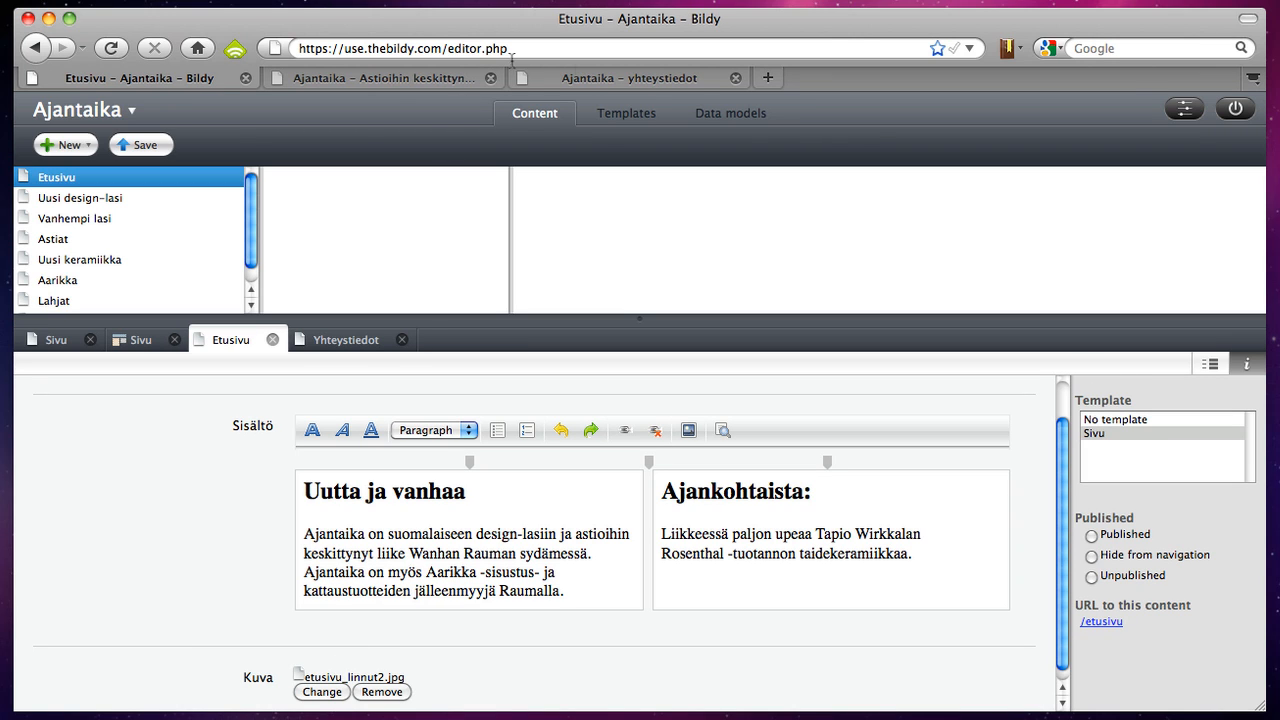
left_click(585, 77)
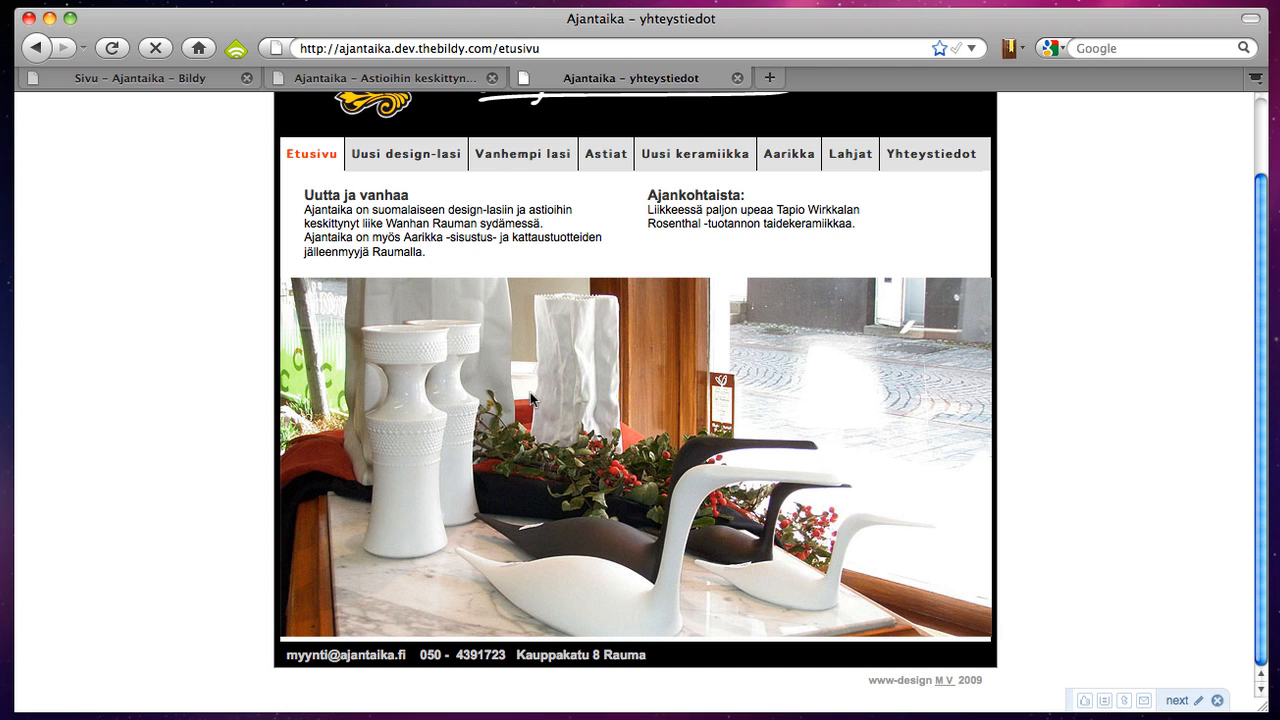
scroll(539, 387, "up", 2)
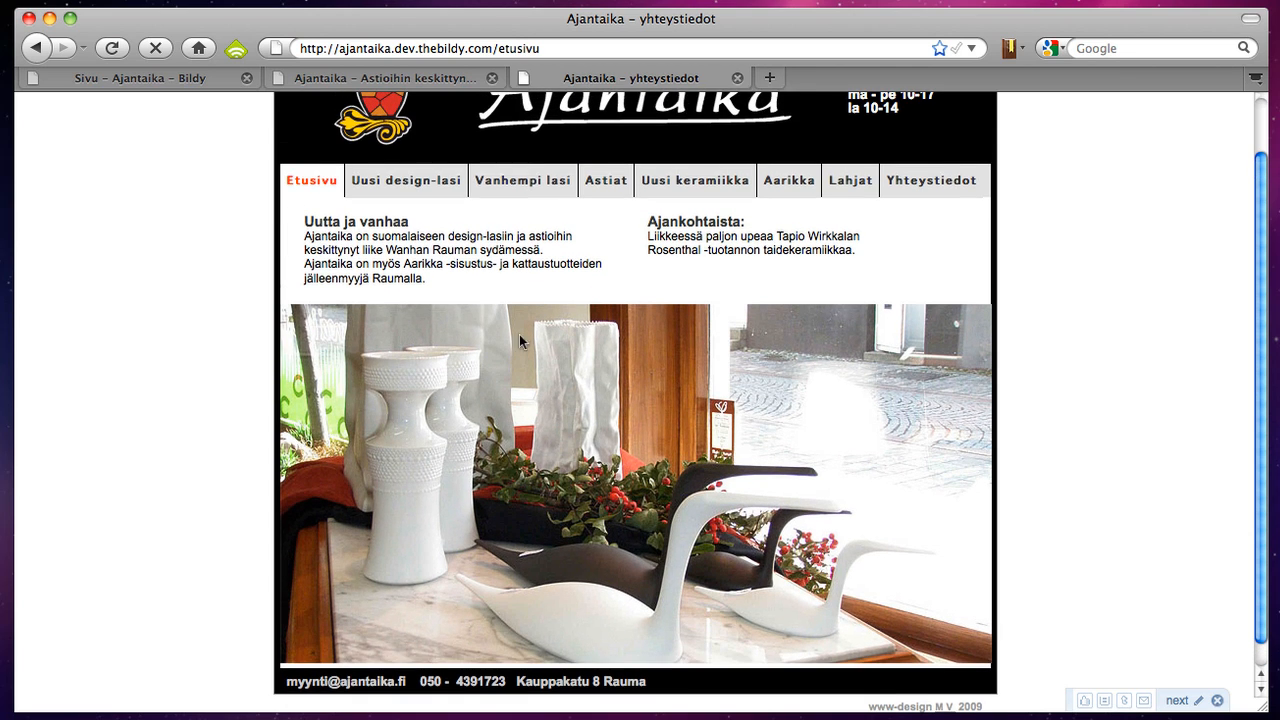
- Open the original Ajantaika site's Uusi design-lasi page and examine how its text sections and product images are arranged
left_click(452, 79)
left_click(430, 258)
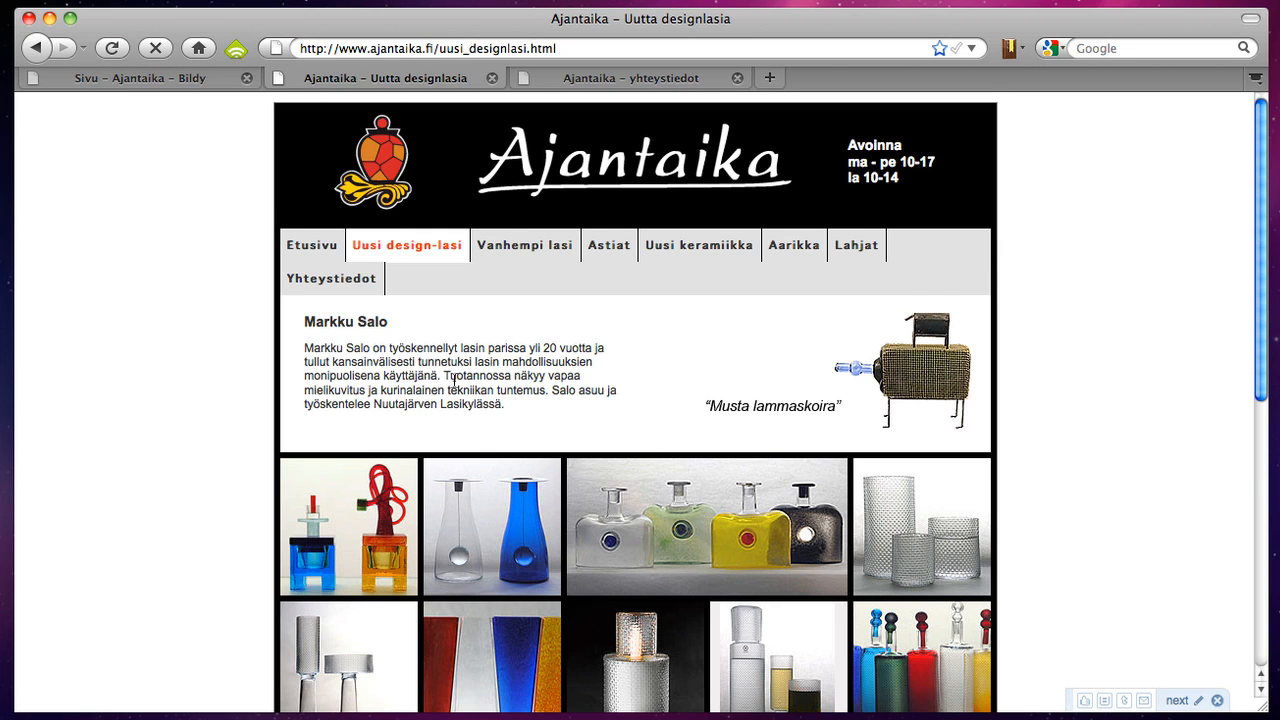
scroll(785, 456, "down", 5)
scroll(497, 569, "down", 3)
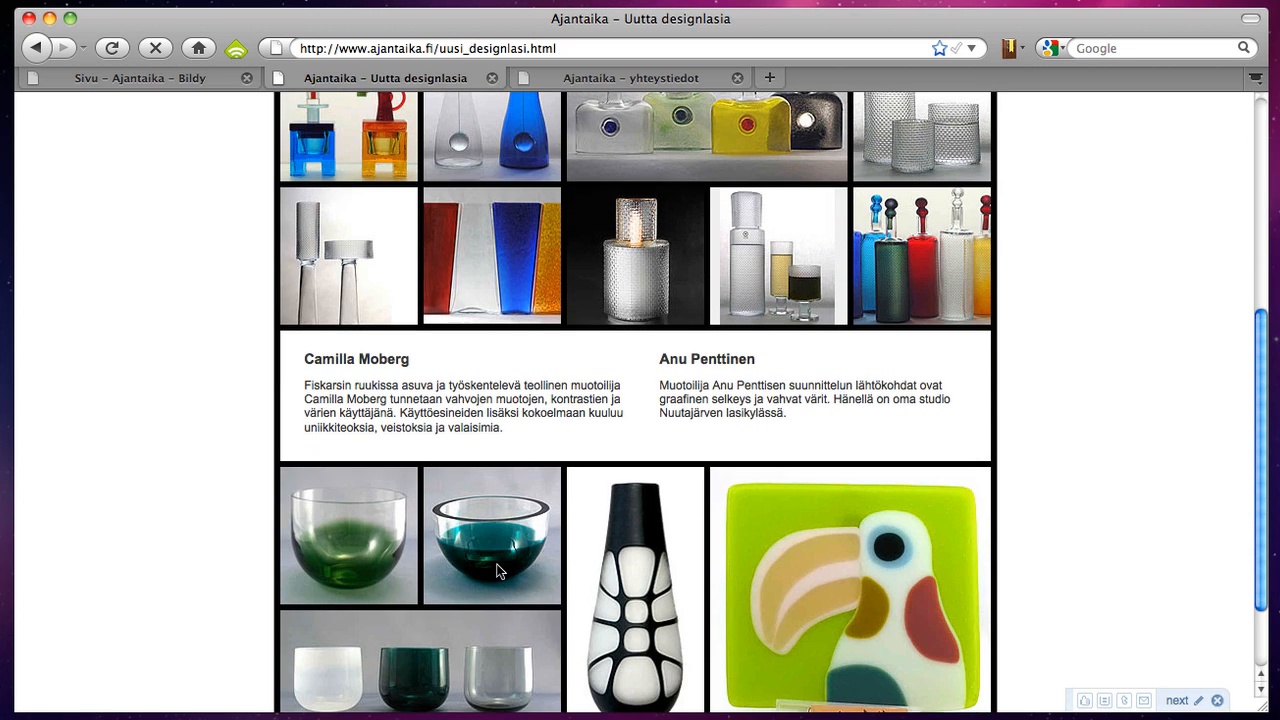
scroll(432, 275, "down", 2)
scroll(523, 294, "up", 10)
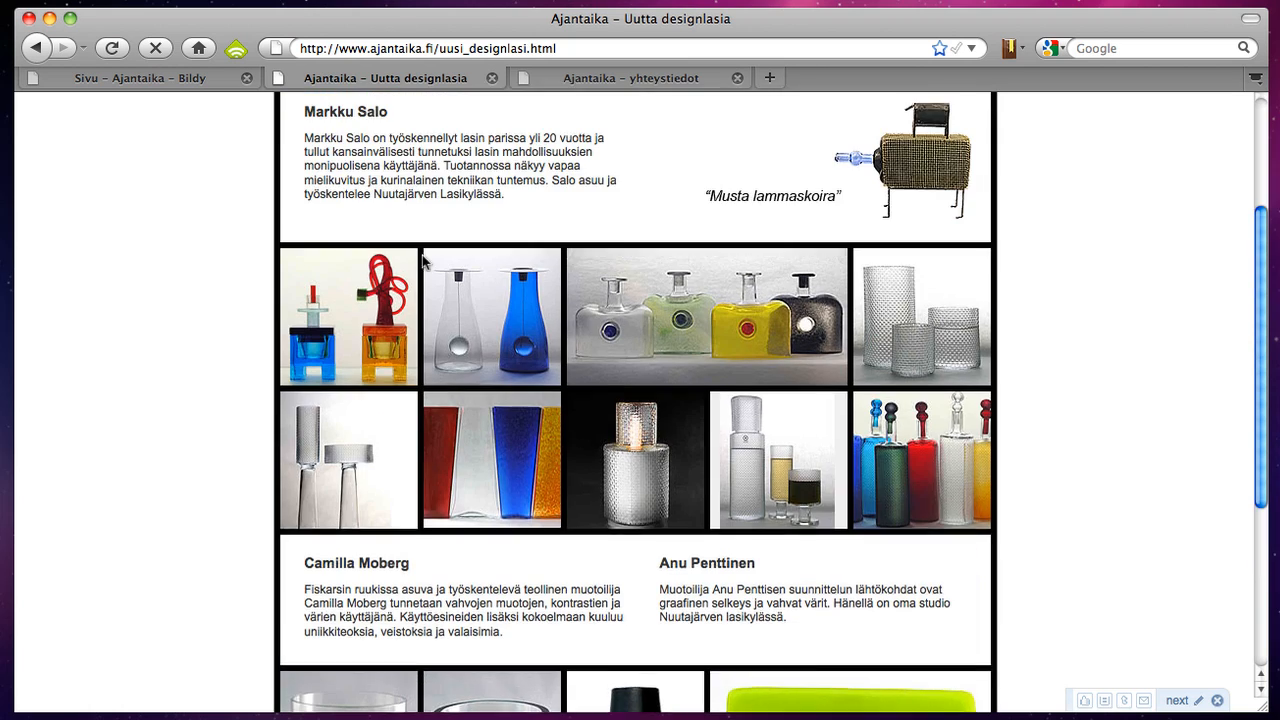
- Return to the Bildy editor and create a new data model named Sisältöosio
left_click(146, 83)
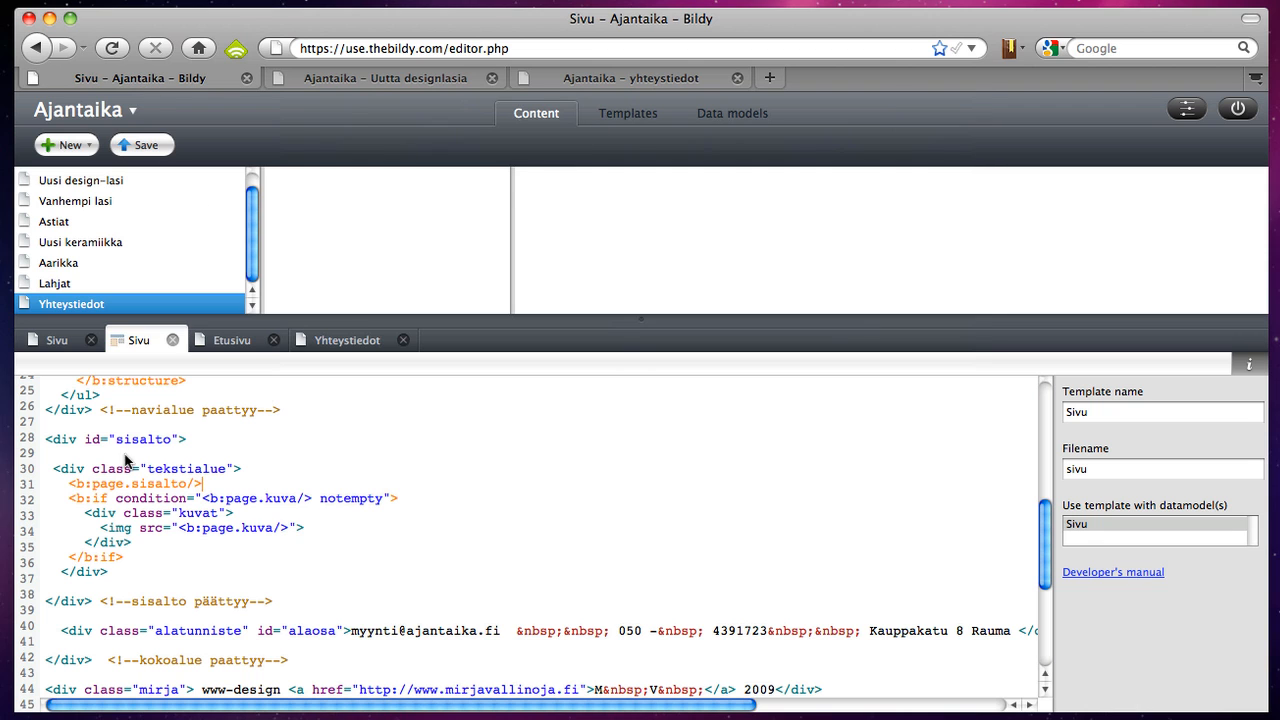
left_click(643, 119)
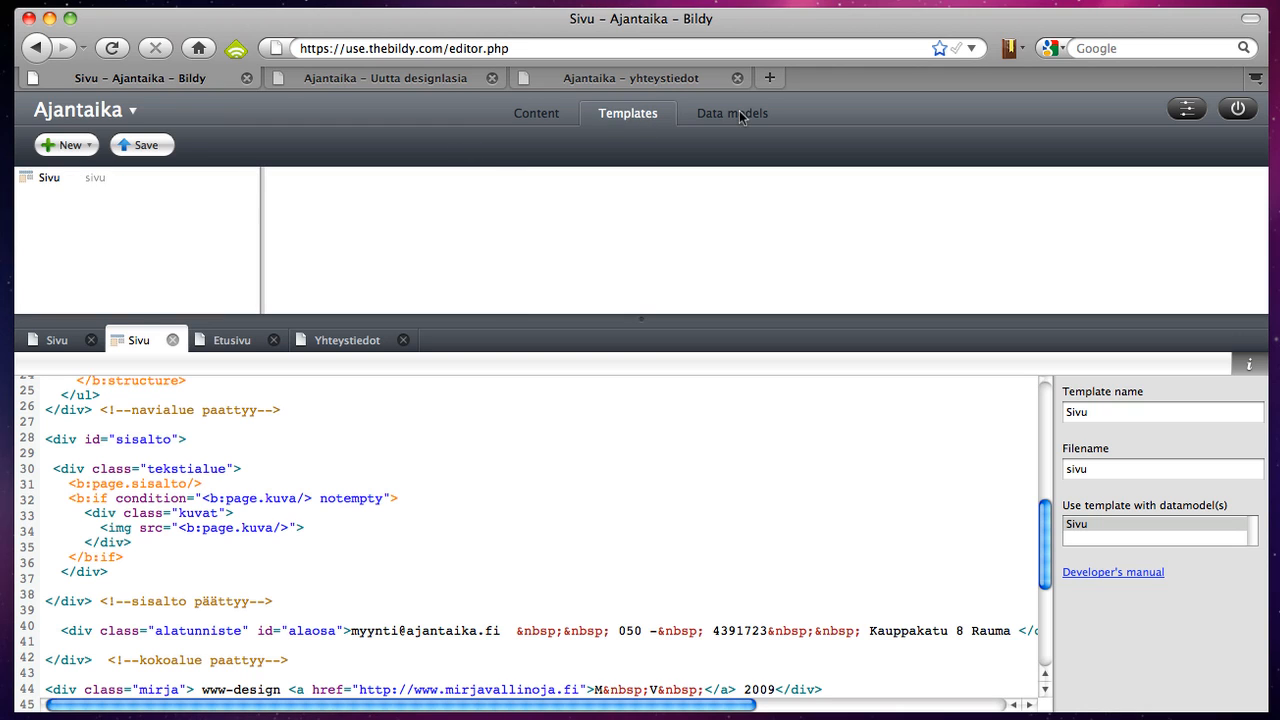
left_click(742, 114)
left_click(75, 142)
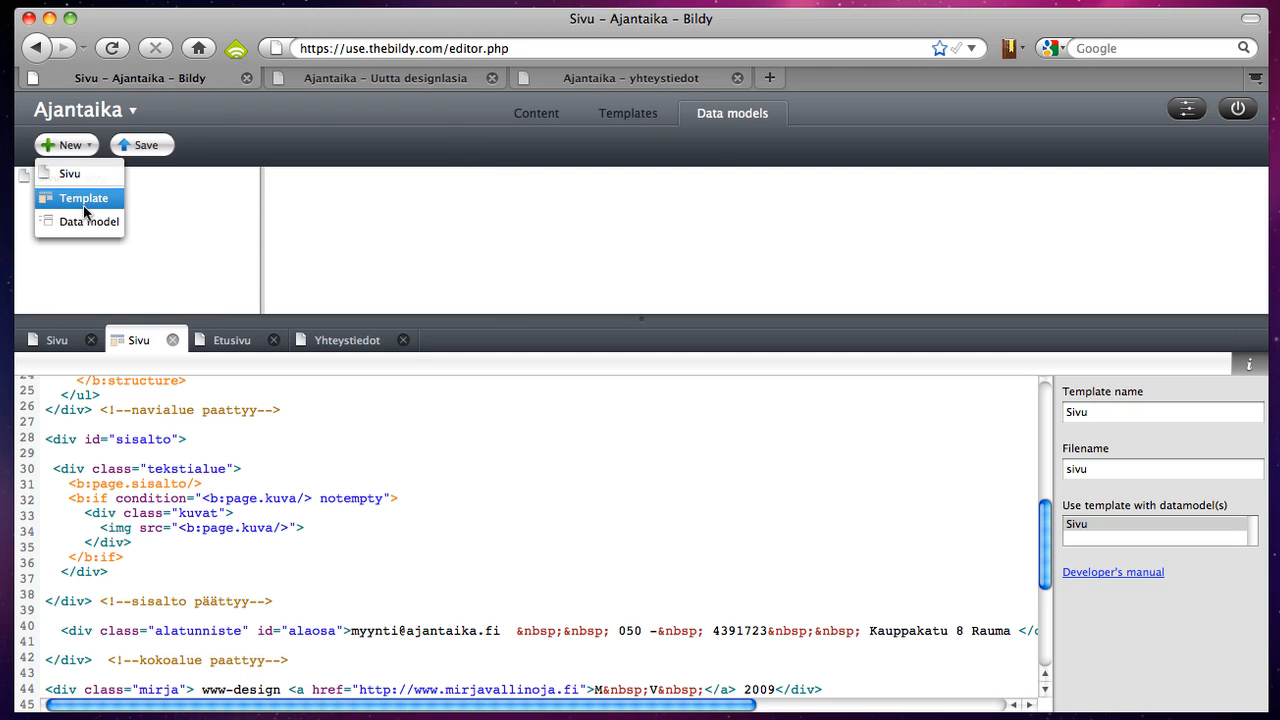
left_click(94, 220)
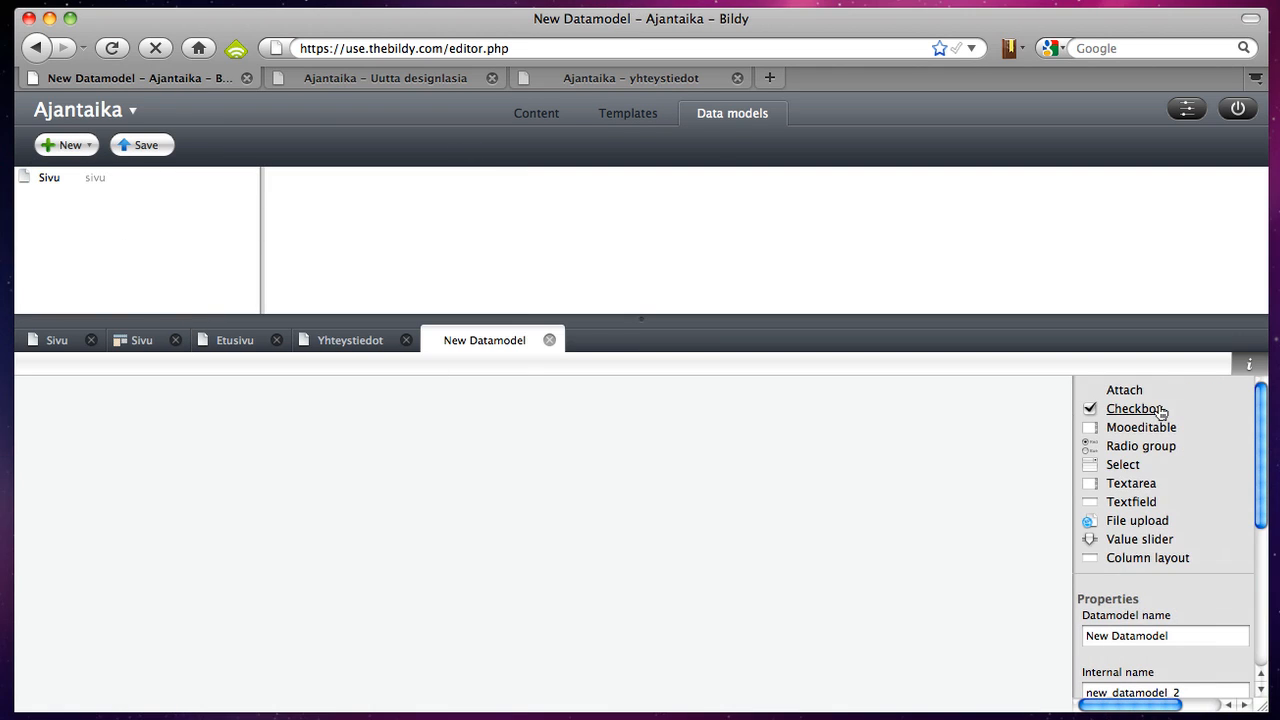
left_click(1140, 636)
type("Sisältöosio")
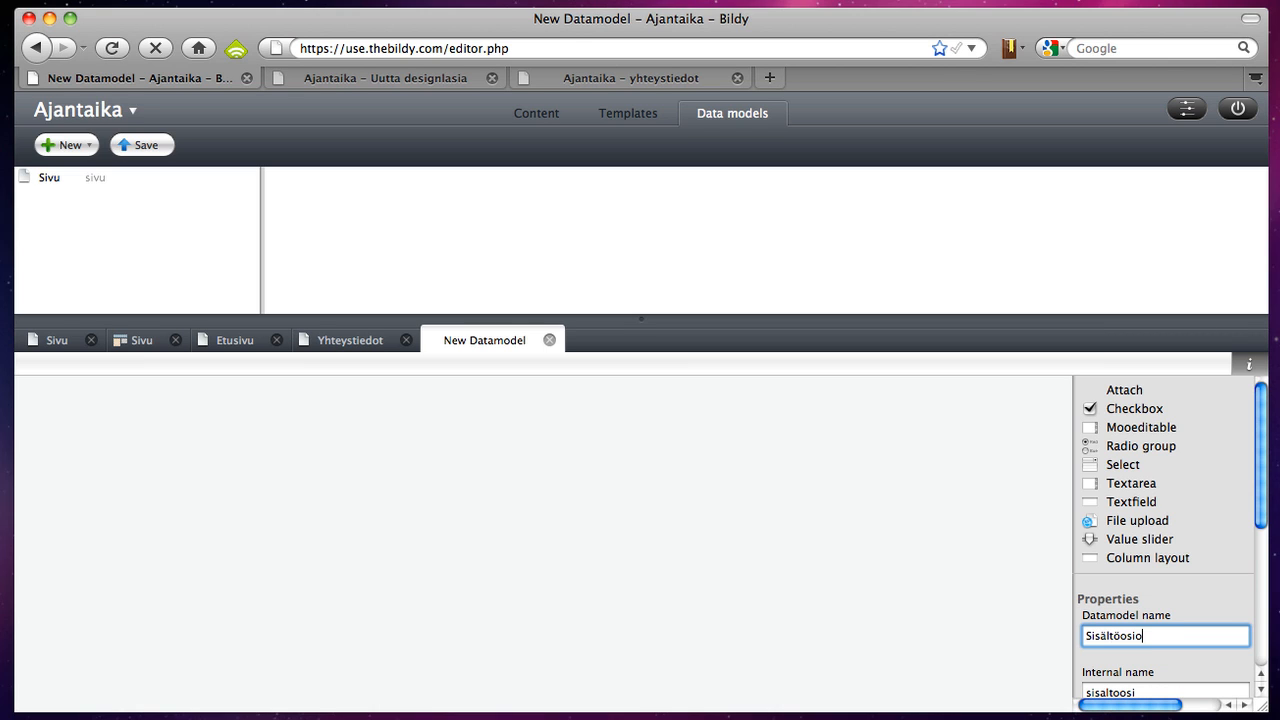
- Upload icon-5.png as the icon of the Sisältöosio data model
left_click_drag(1260, 490, 1258, 655)
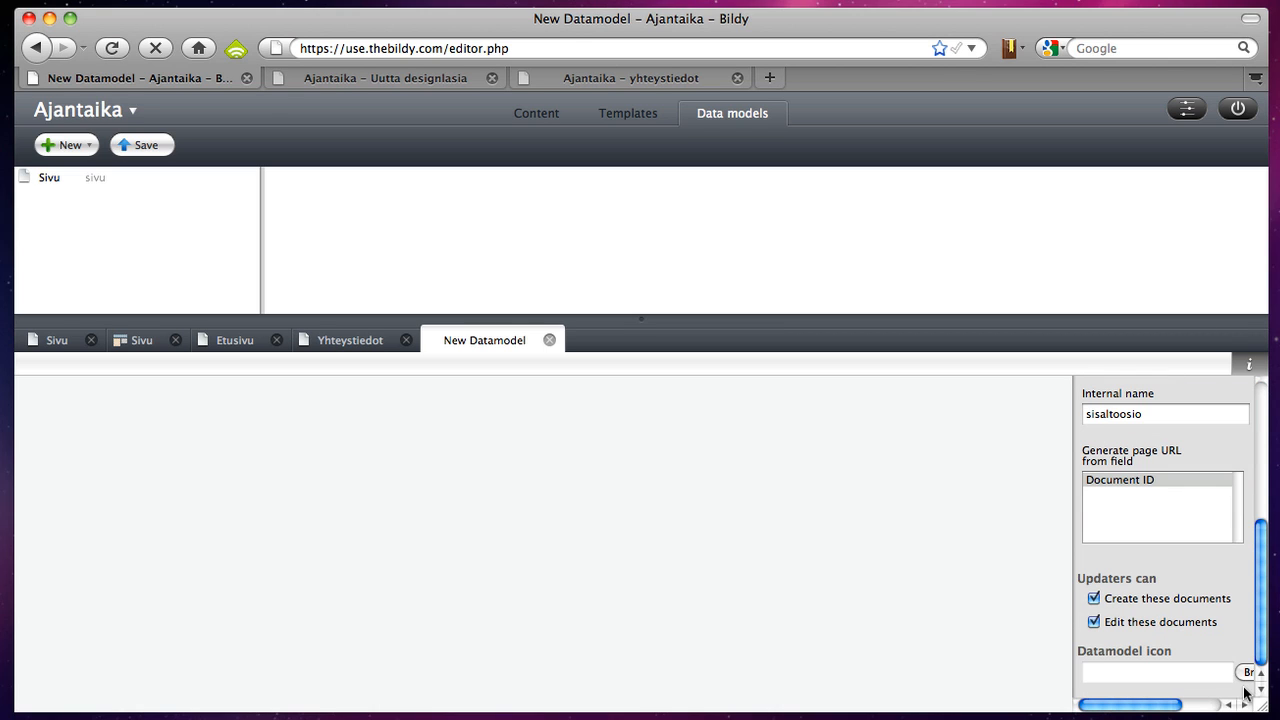
left_click(1245, 680)
double_click(852, 210)
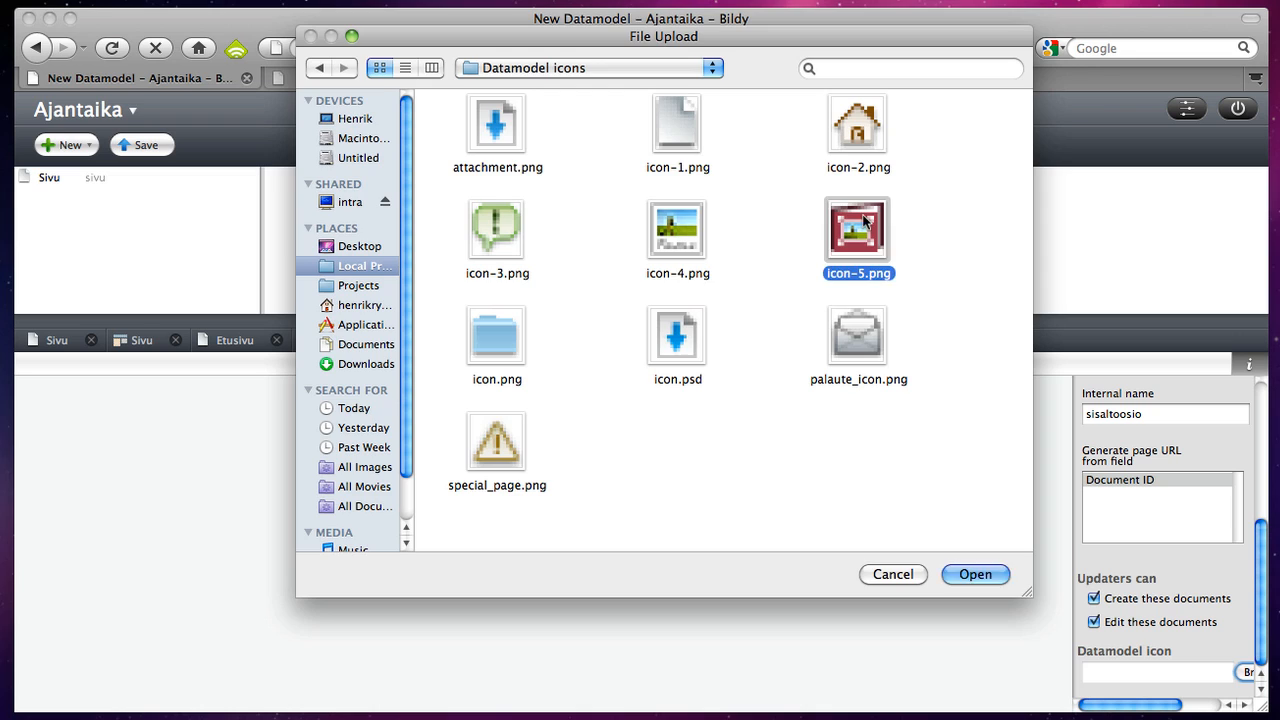
- Add a Textfield labelled Nimi and a Column layout field labelled Sisältö to the Sisältöosio data model
scroll(1147, 487, "up", 6)
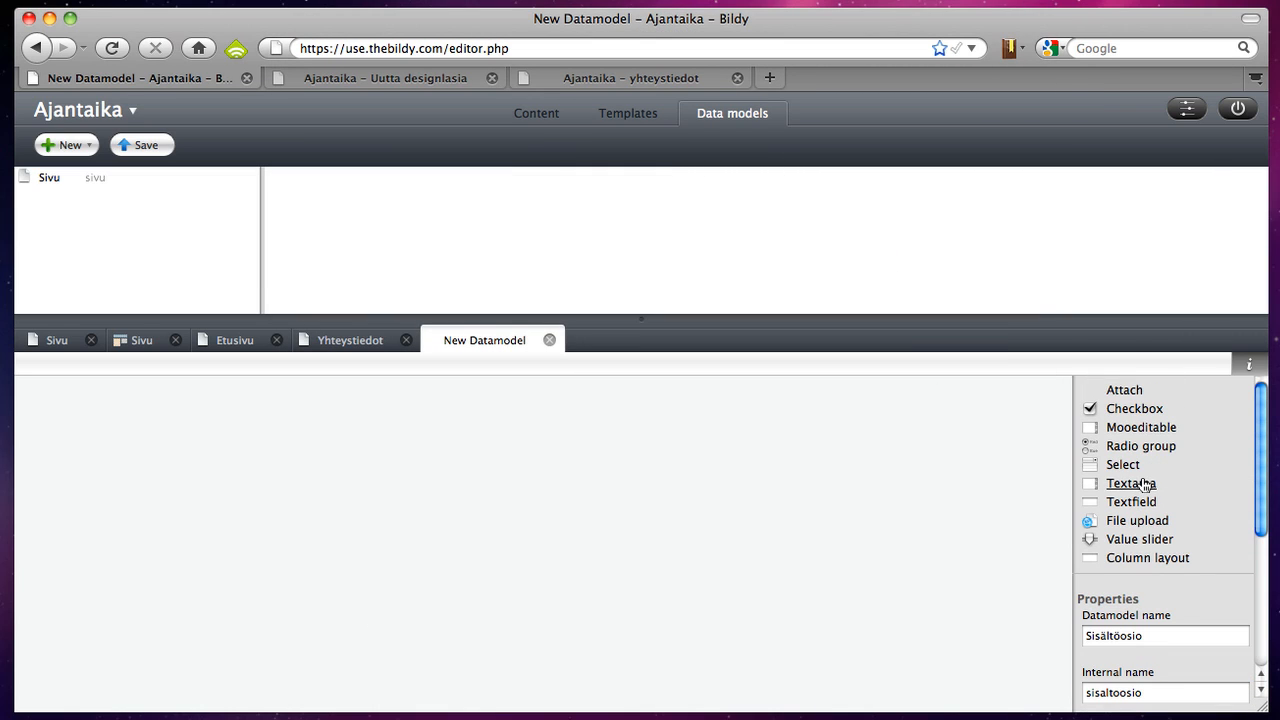
left_click(1131, 503)
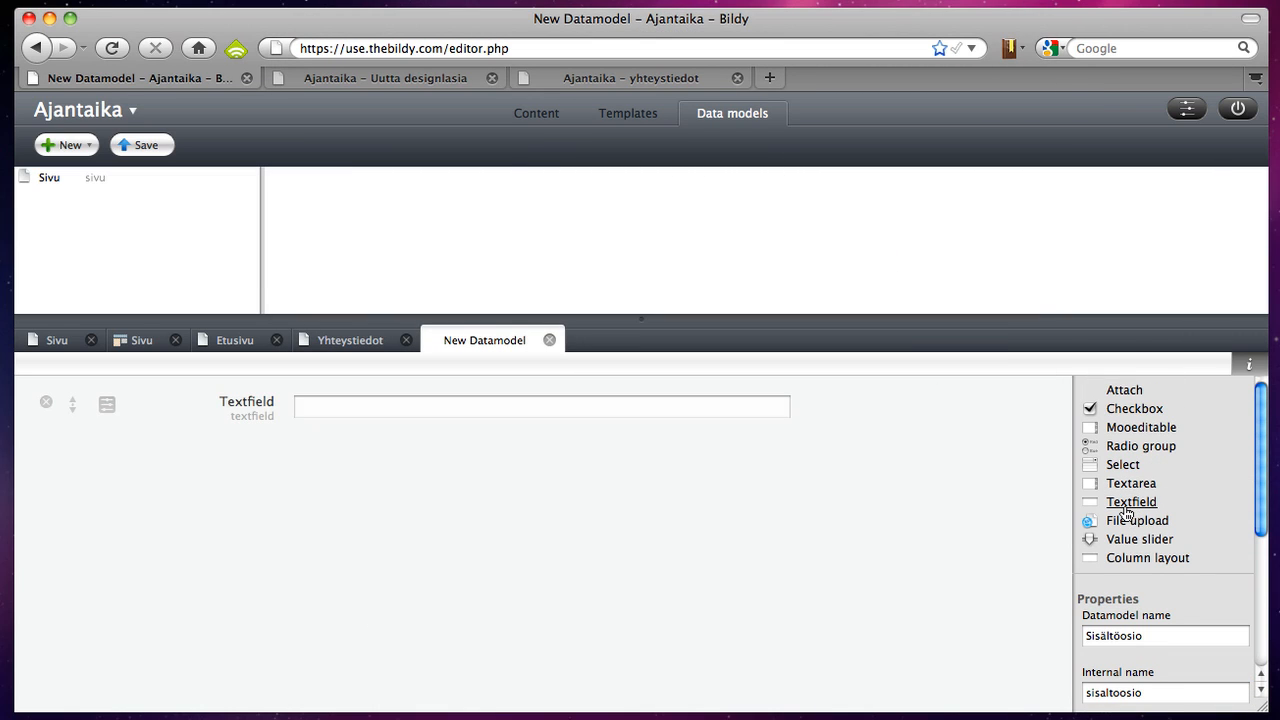
left_click(1122, 558)
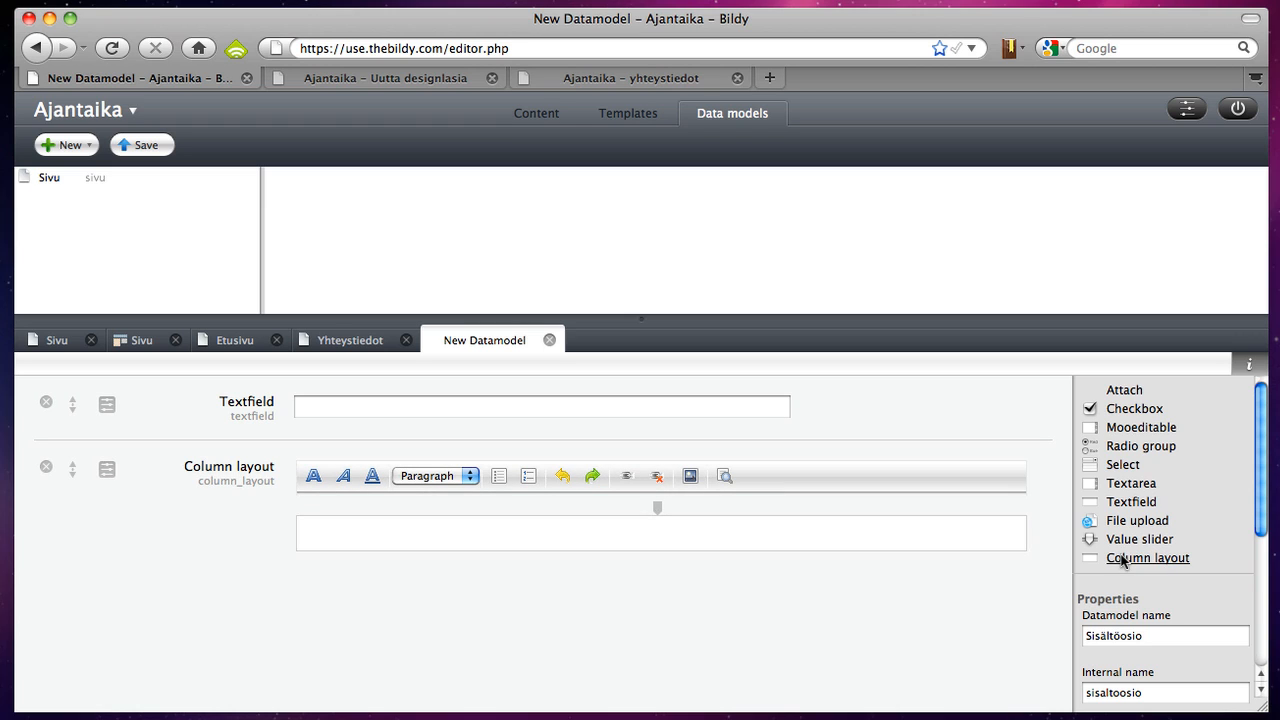
double_click(260, 401)
type("Nimi")
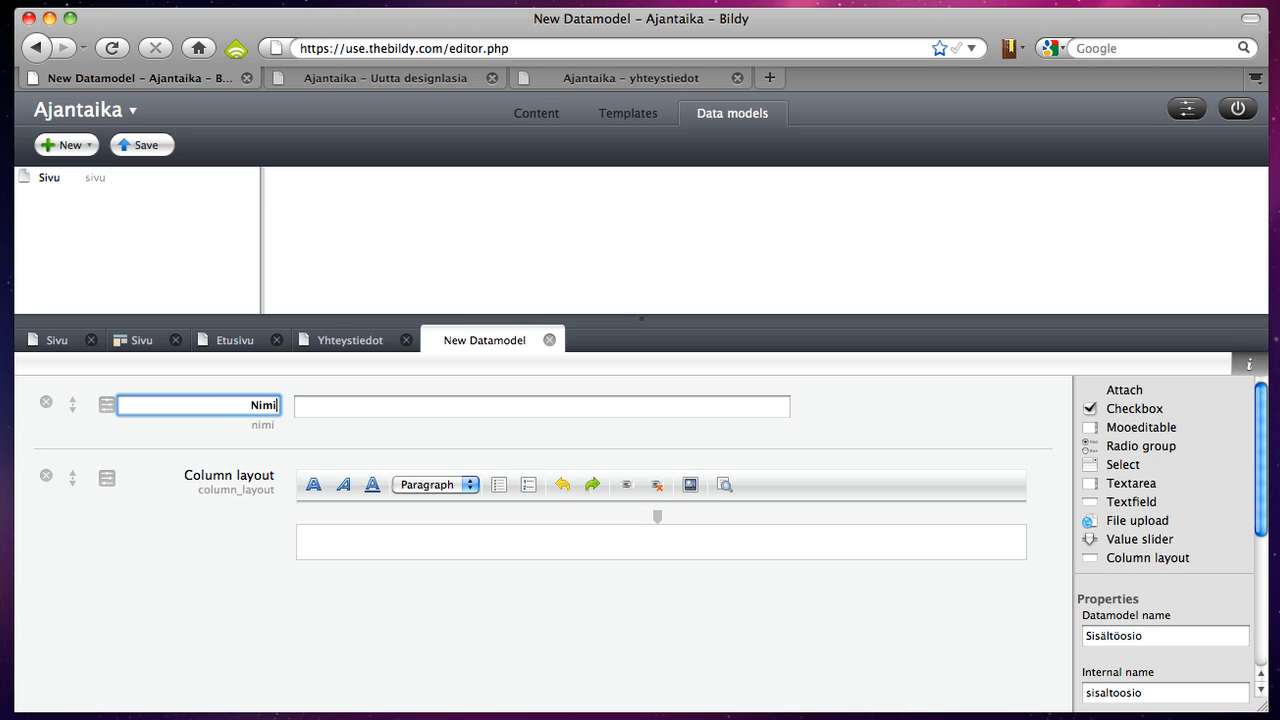
left_click(247, 479)
double_click(249, 472)
type("Si")
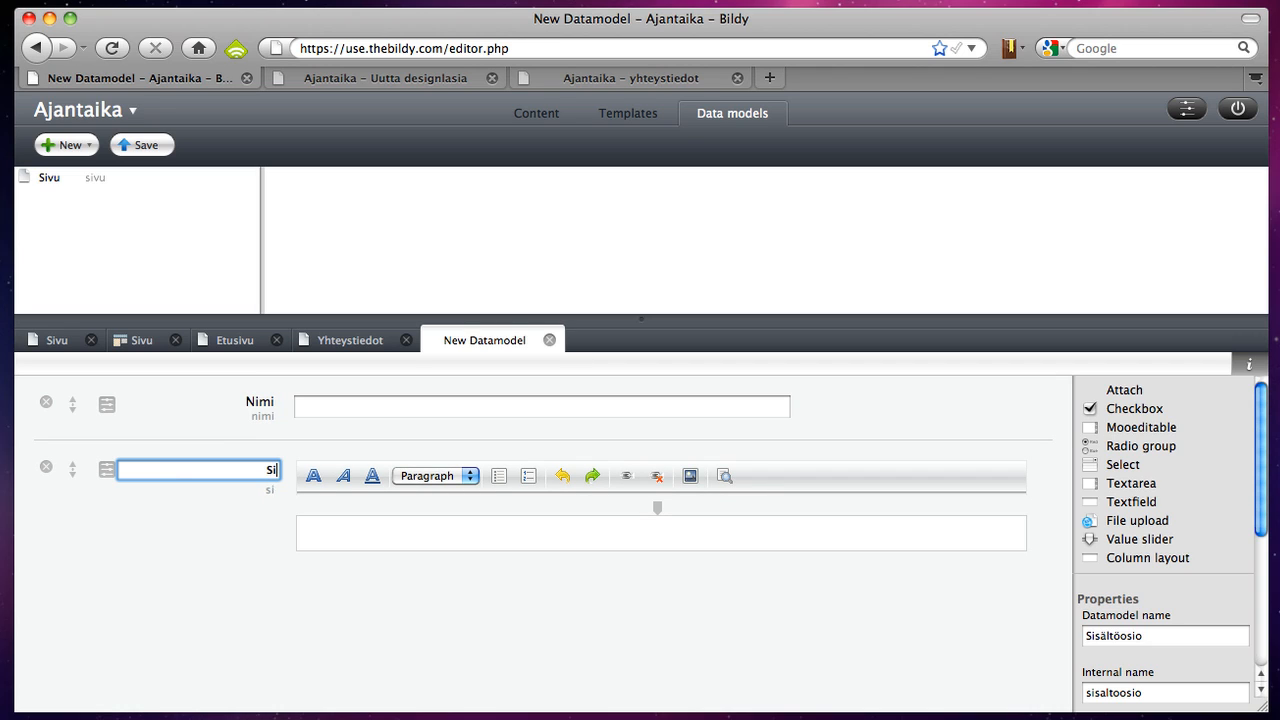
type("sältö")
- In the properties of the Sisältö field, set both column values to 25
left_click(100, 466)
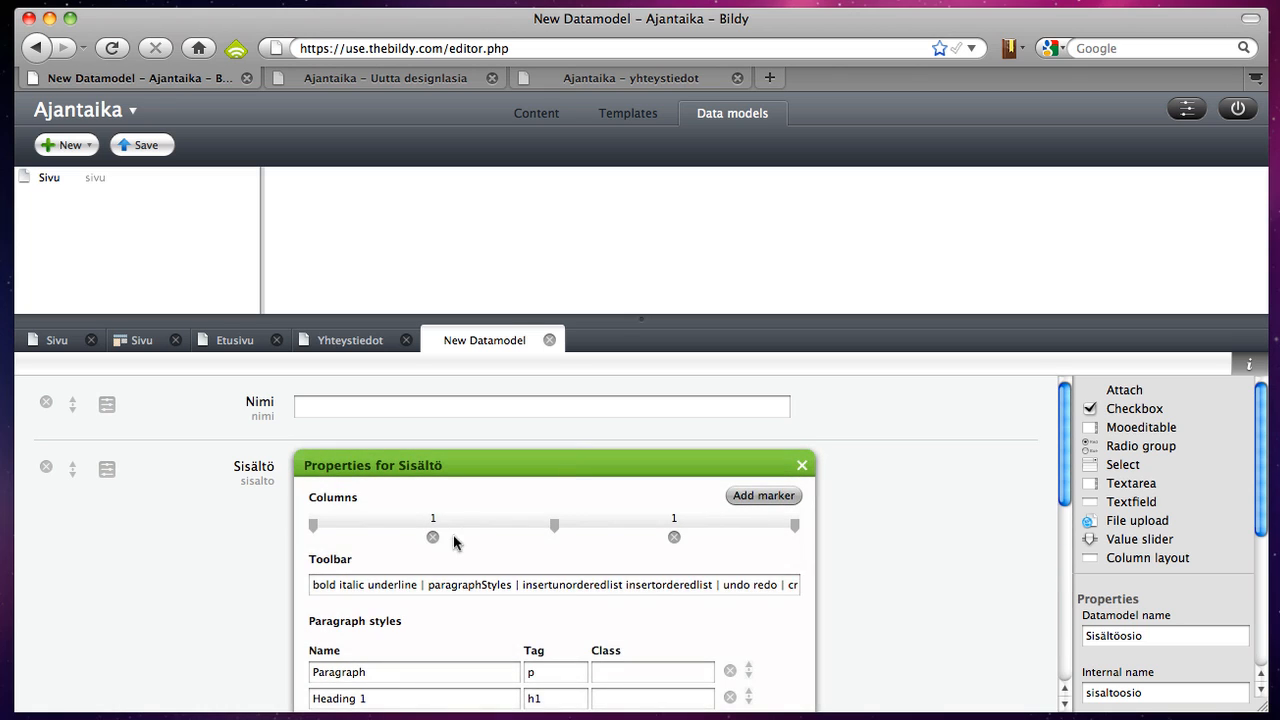
left_click(433, 521)
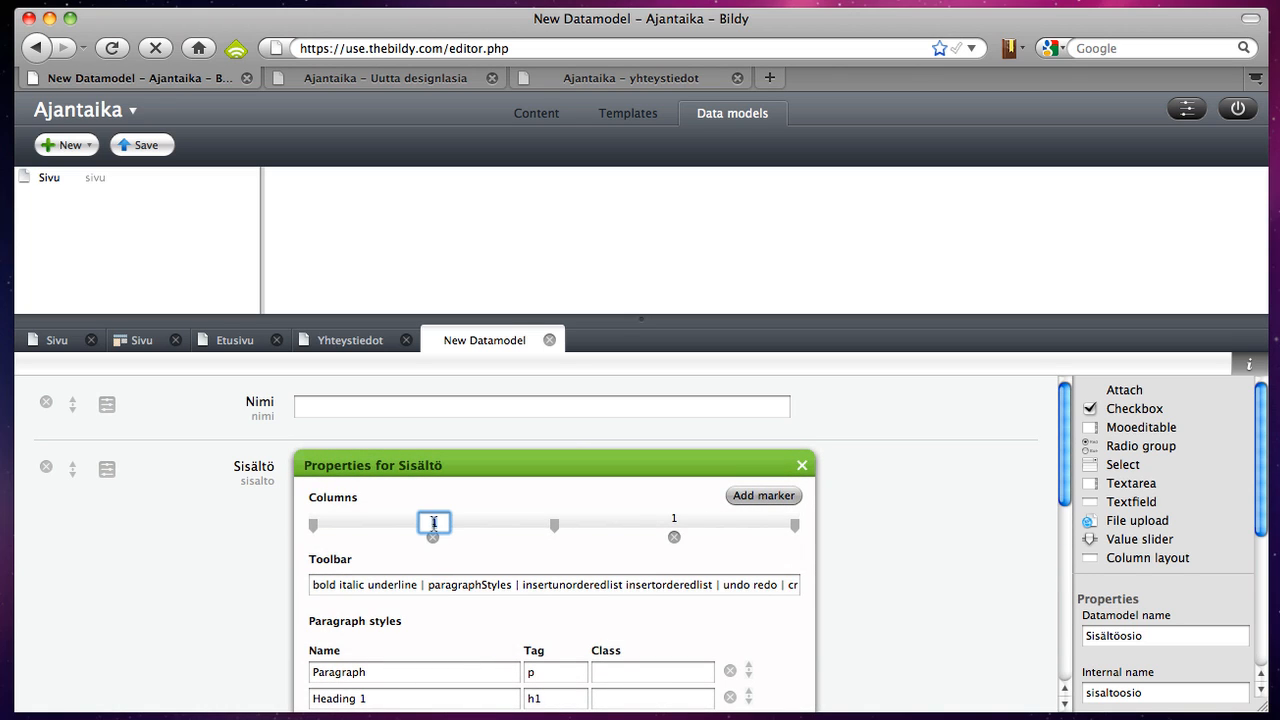
type("25")
left_click(671, 519)
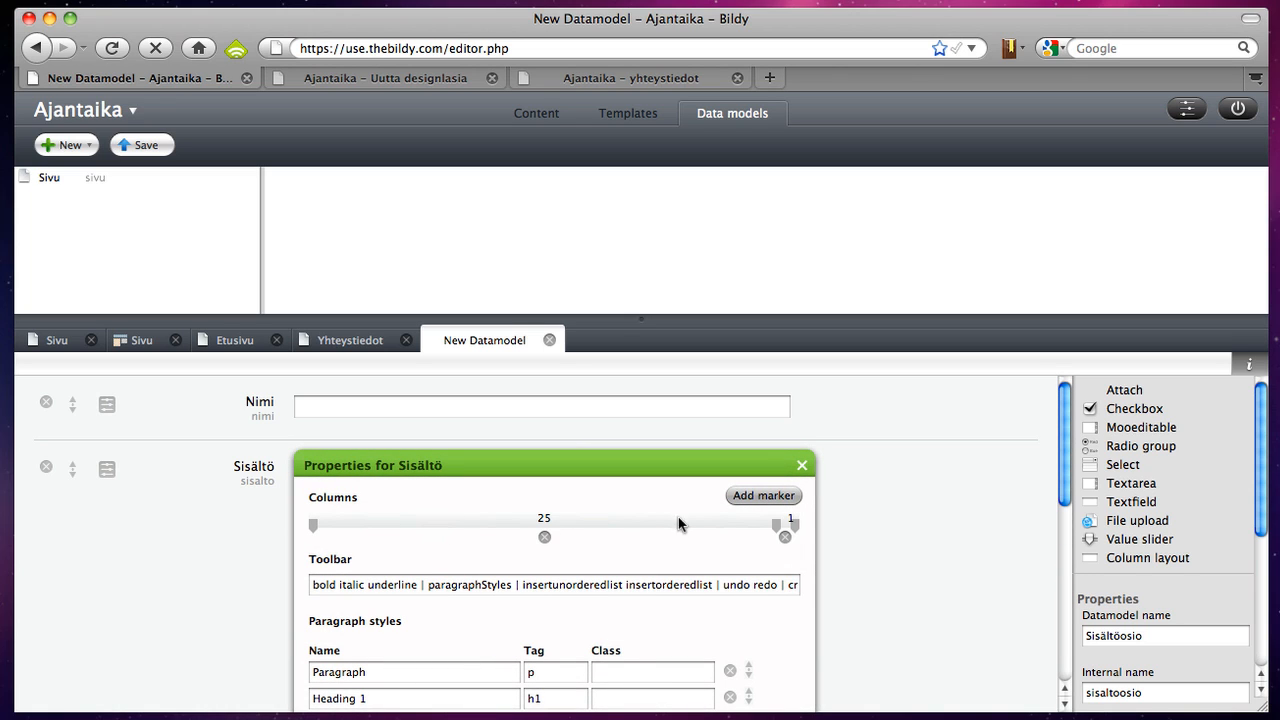
left_click(790, 519)
type("25")
left_click(781, 497)
- Set the first column value of the Sisältö field to 50, accept the properties and save the Sisältöosio data model
left_click(434, 521)
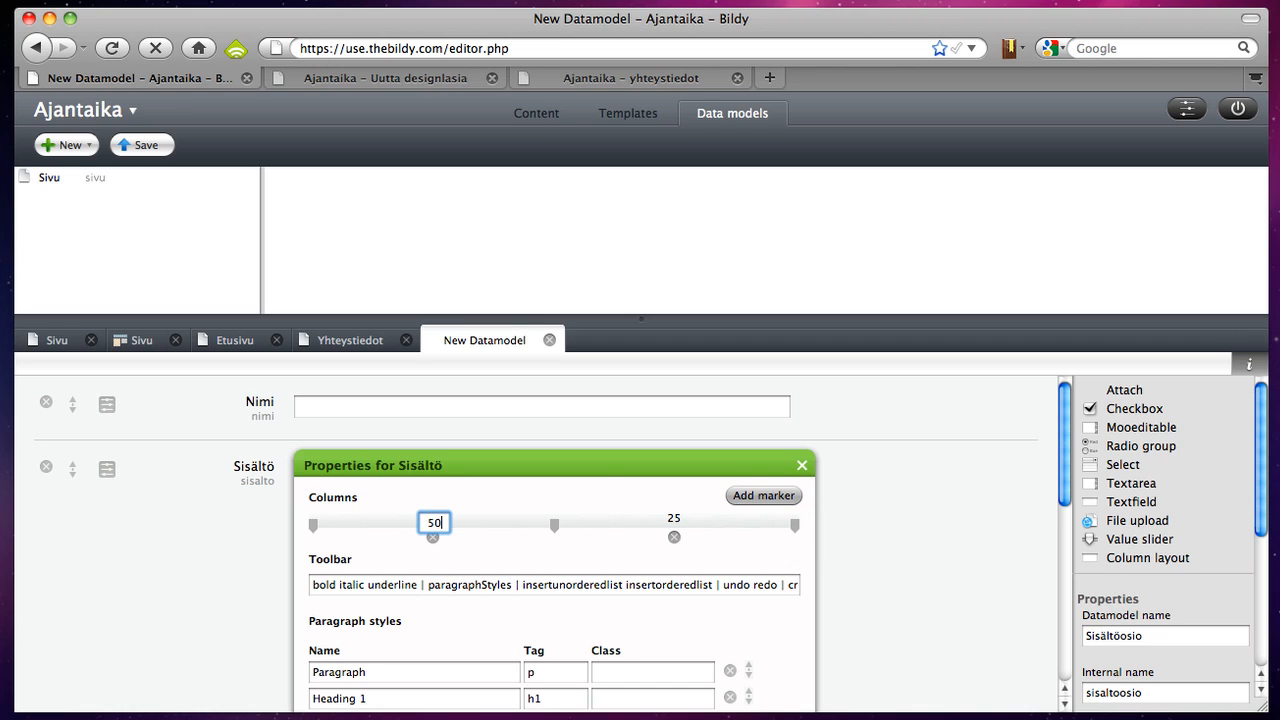
type("50")
left_click(661, 524)
left_click(715, 521)
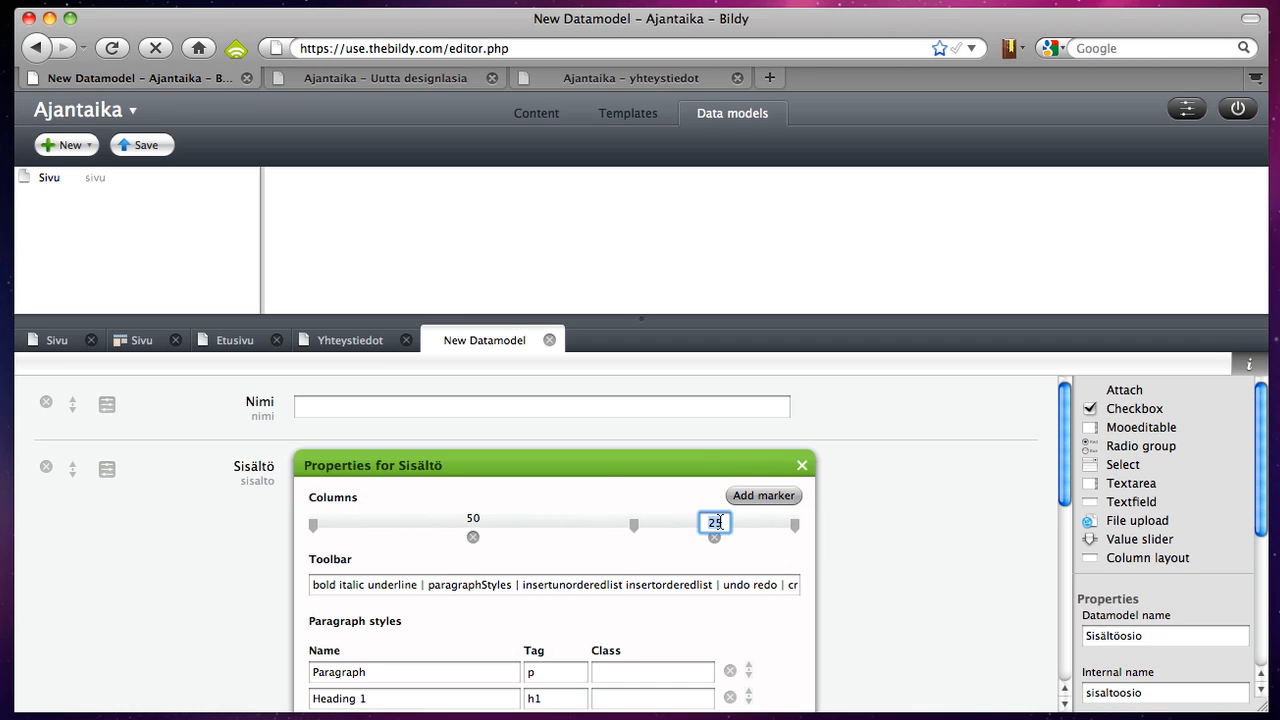
scroll(941, 491, "down", 10)
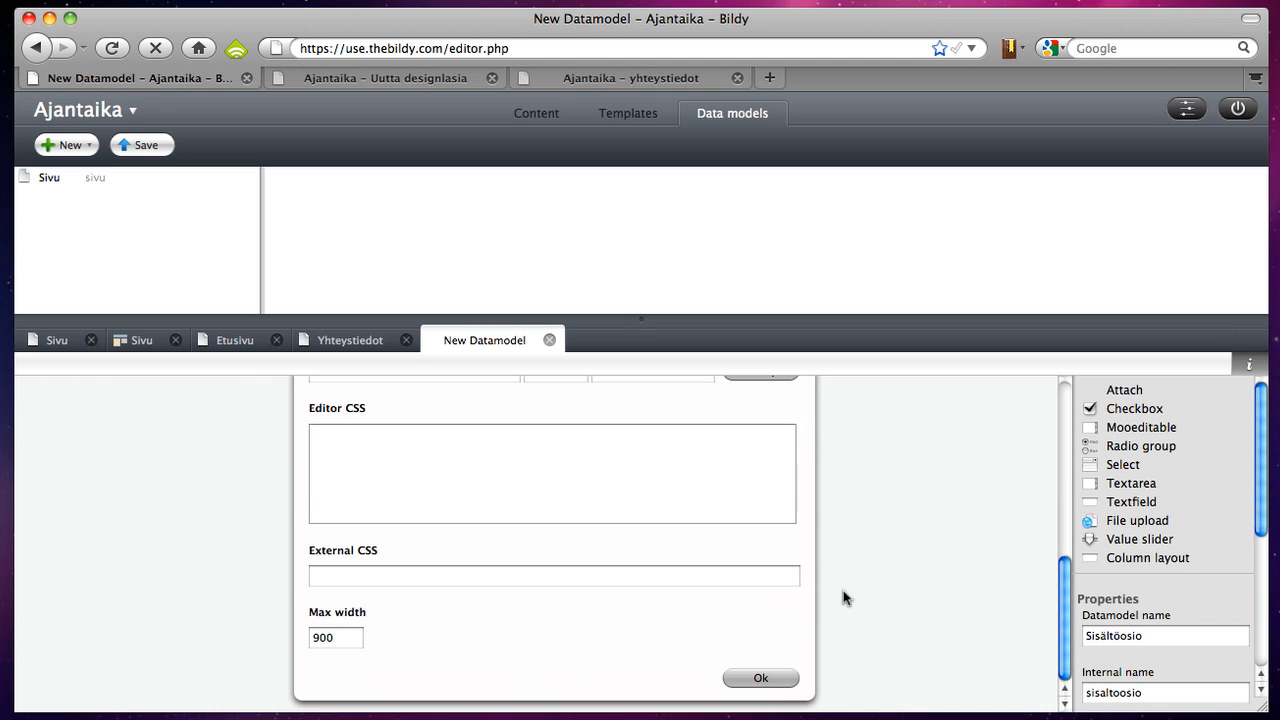
left_click(777, 680)
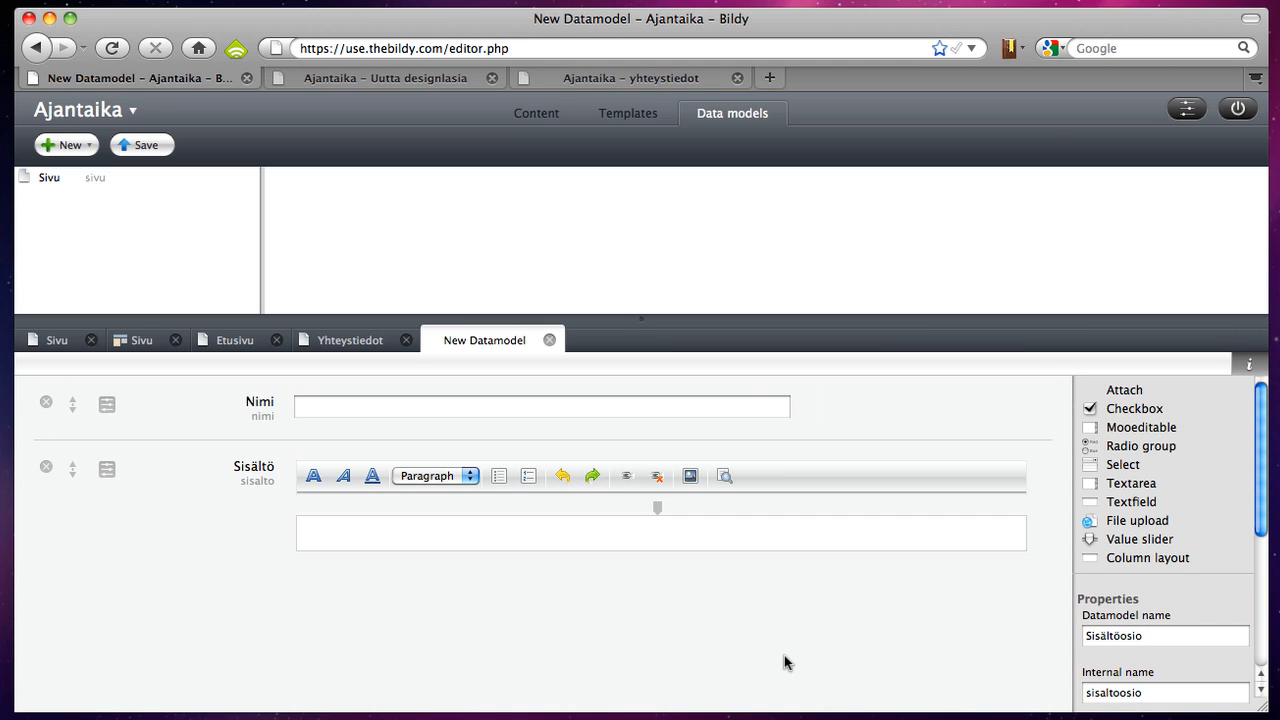
key("super+s")
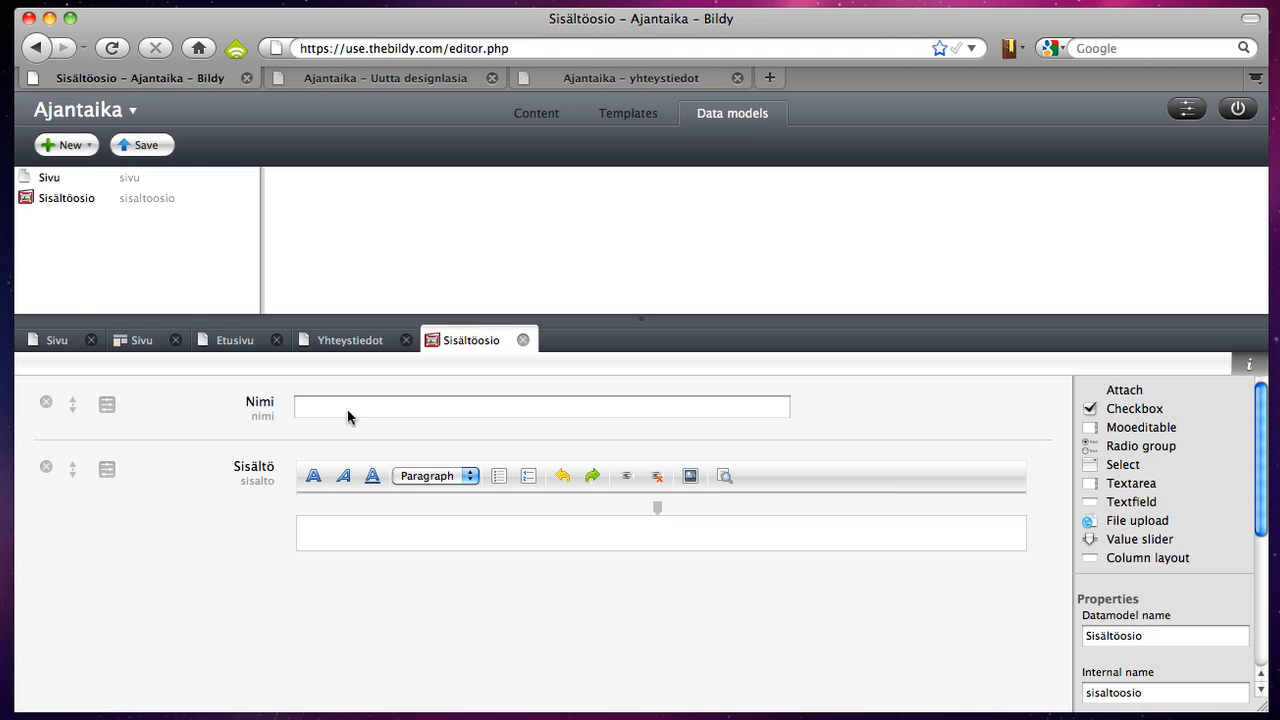
- Create another data model and add one File upload field and two Textfields to it
left_click(60, 144)
left_click(105, 249)
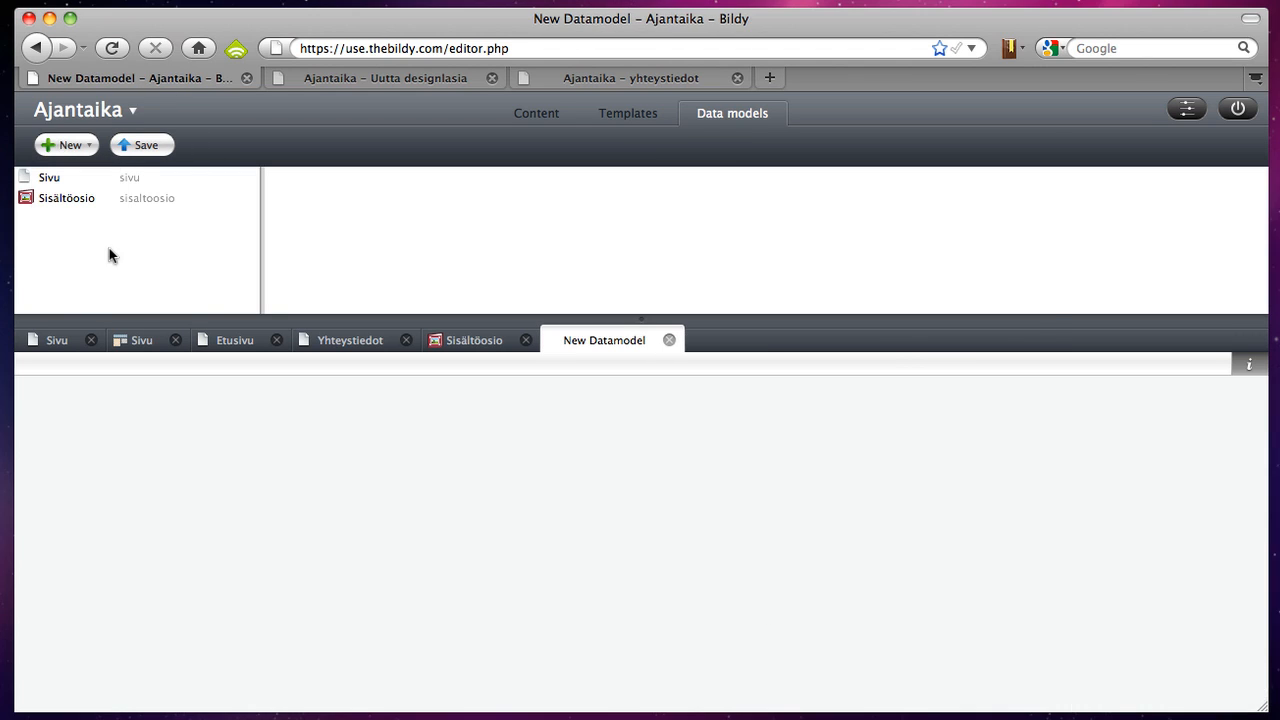
left_click(1130, 518)
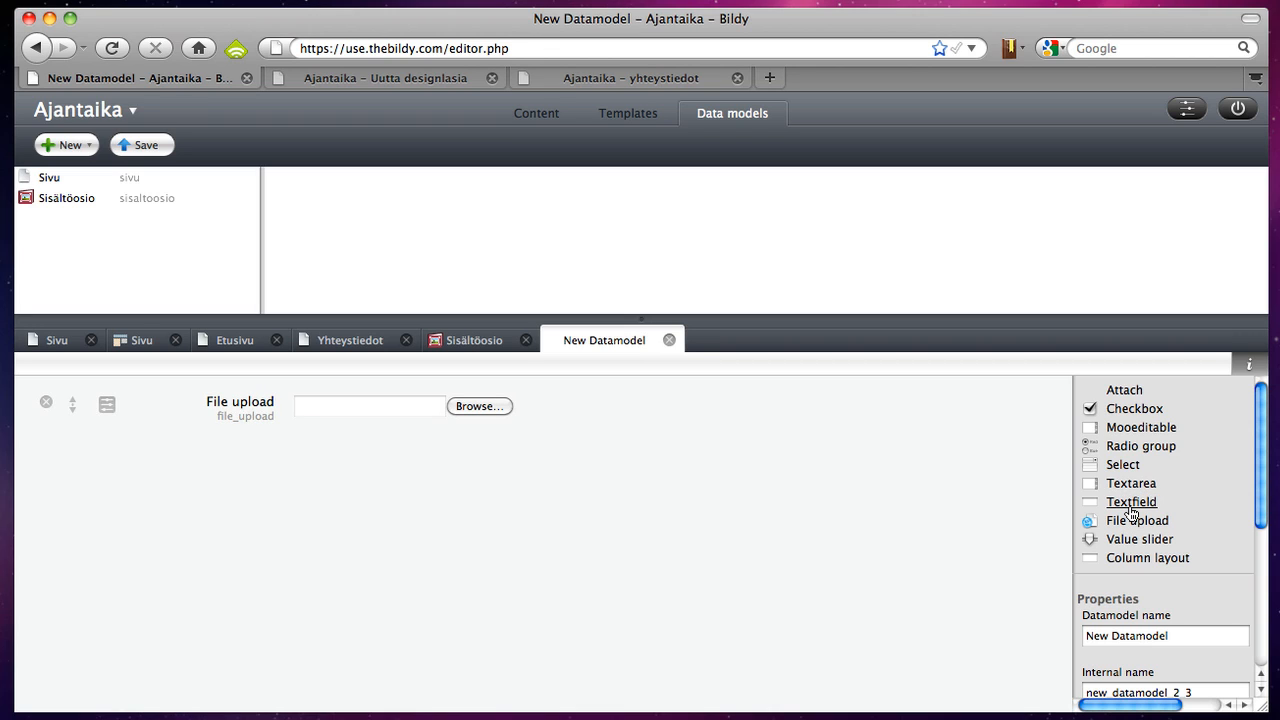
left_click(1131, 502)
left_click(1131, 502)
- Label the file upload field Kuva, the first text field Tekijä with internal name tekija, and the second text field Nimi
left_click(241, 405)
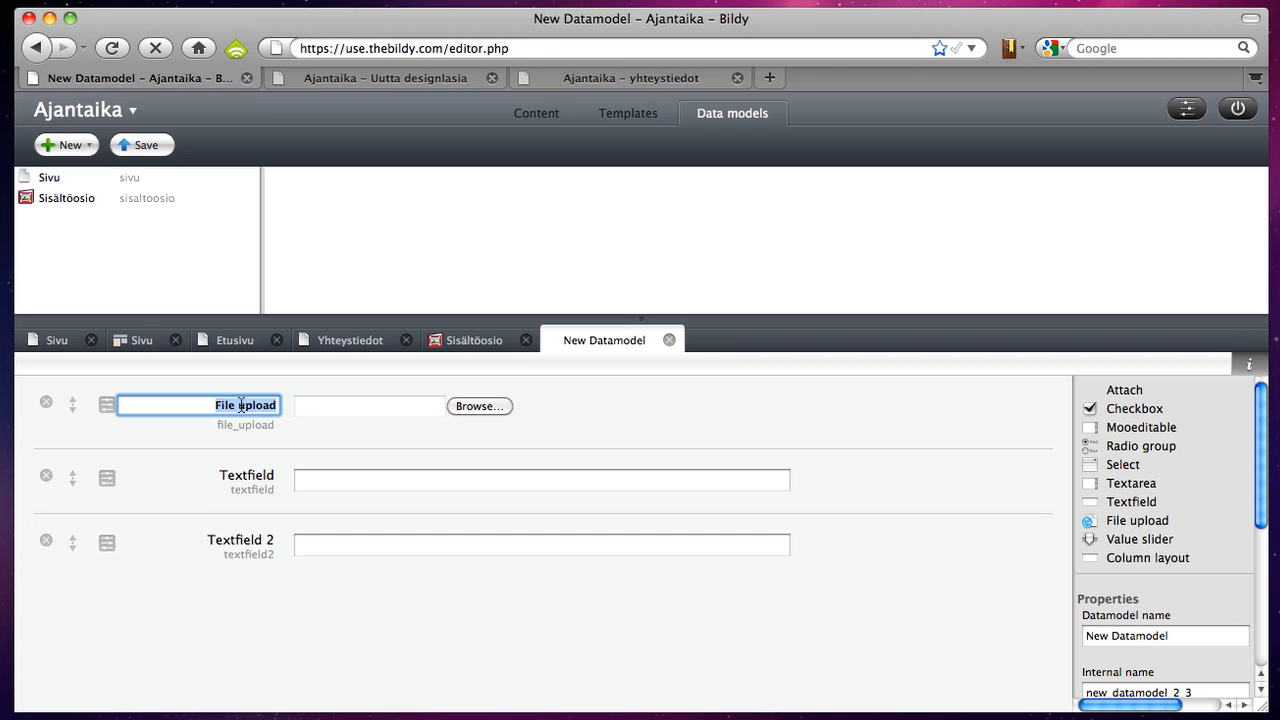
type("Kuva")
left_click(233, 489)
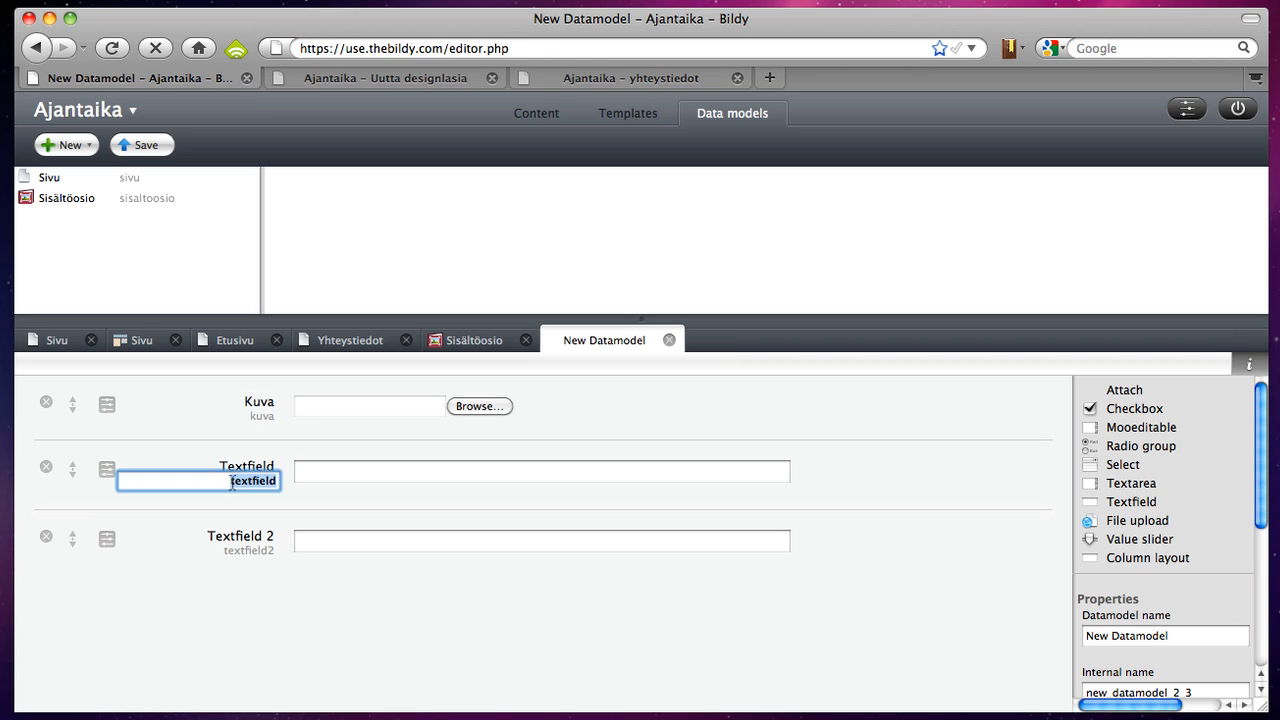
left_click(238, 479)
double_click(239, 479)
type("tekija")
left_click(227, 469)
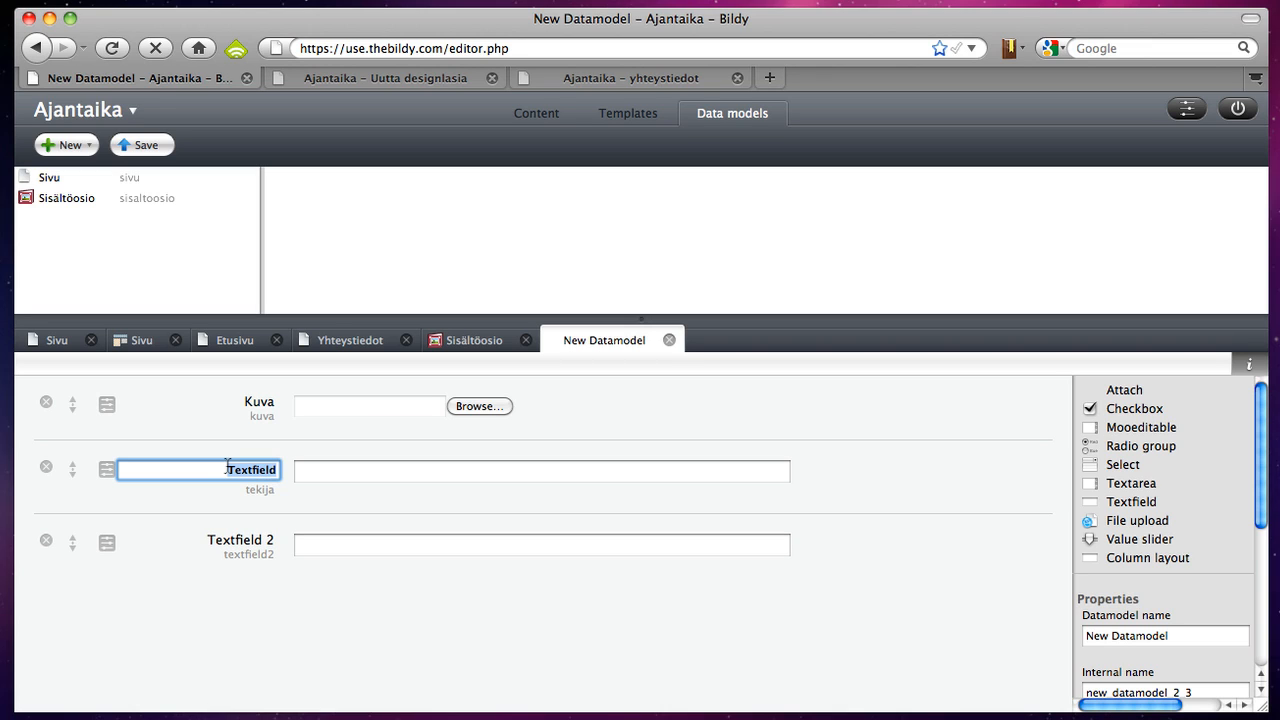
type("Tekijä")
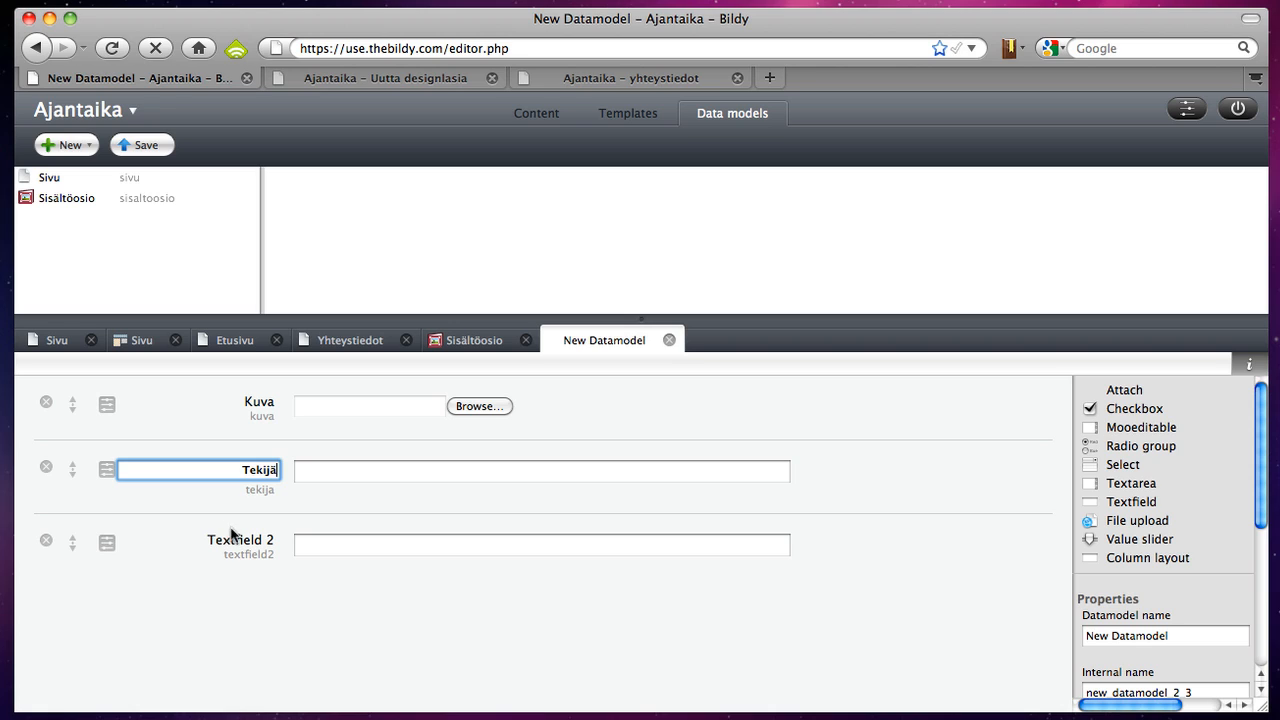
left_click(230, 533)
type("Nimi")
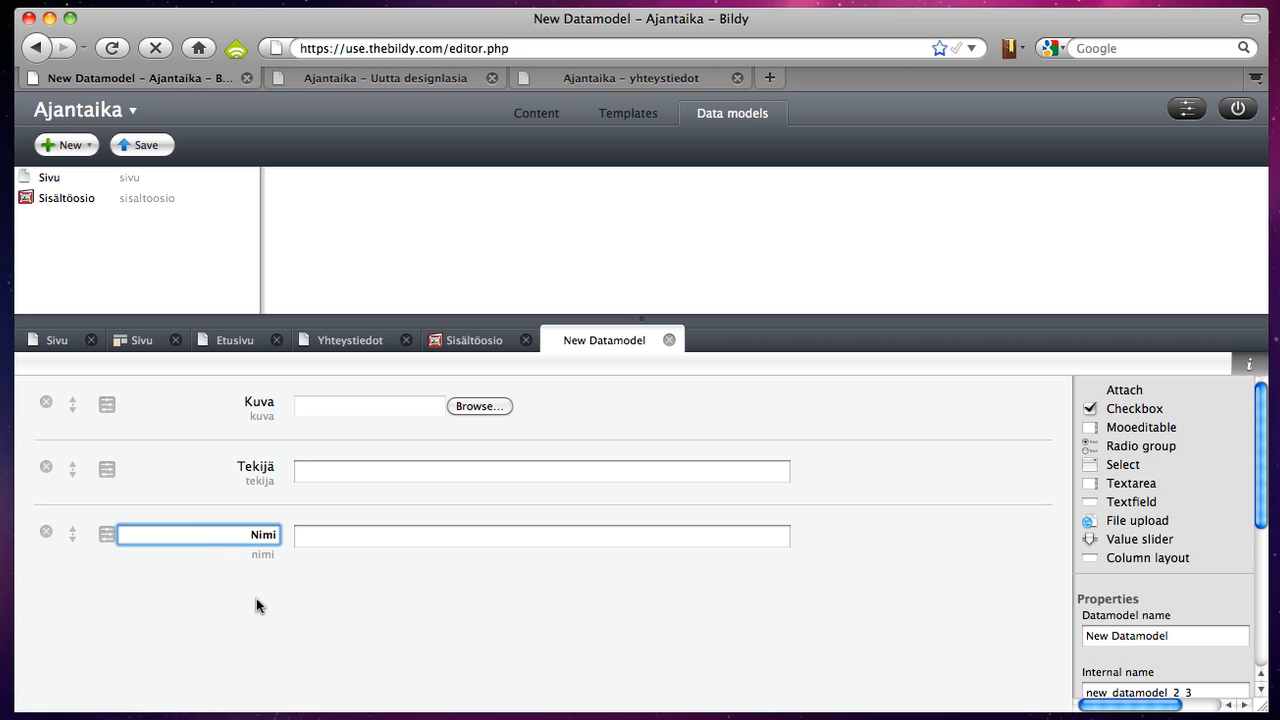
key("Return")
- Name the new data model Kuva, upload icon-4.png as its icon and save it
left_click(1186, 645)
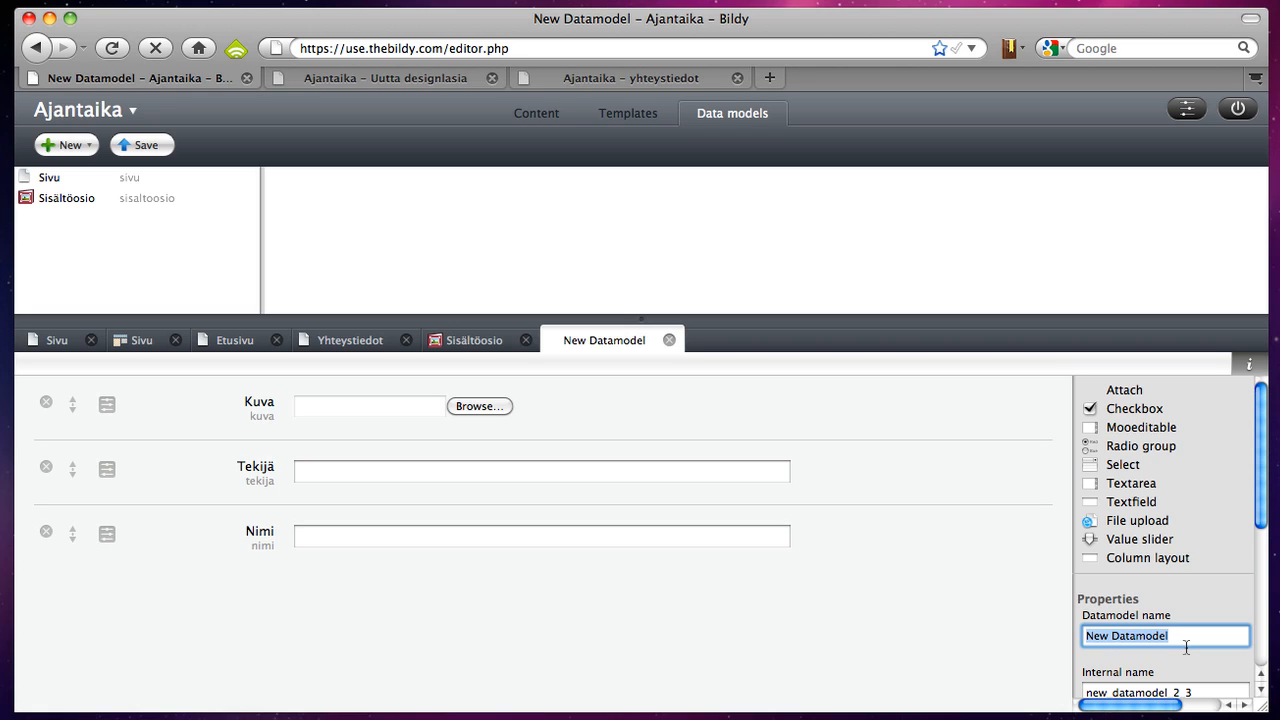
key("BackSpace")
type("Kuva")
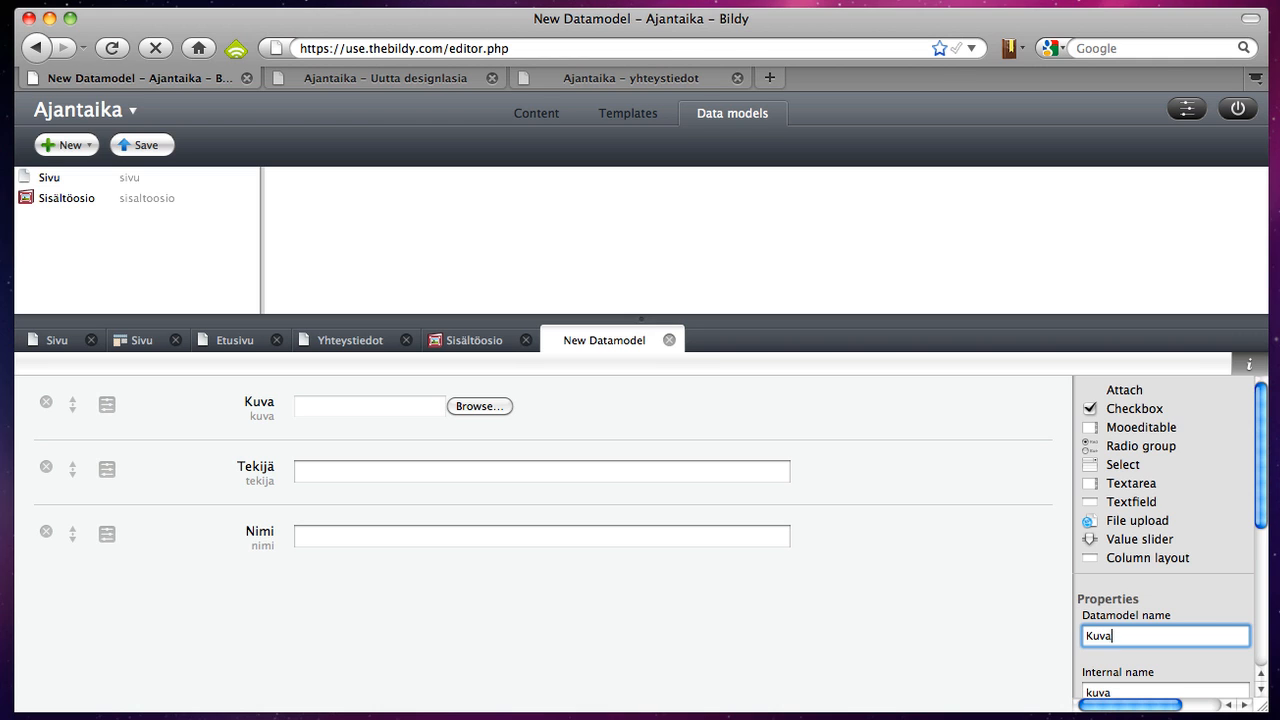
scroll(1208, 558, "down", 5)
left_click(1245, 672)
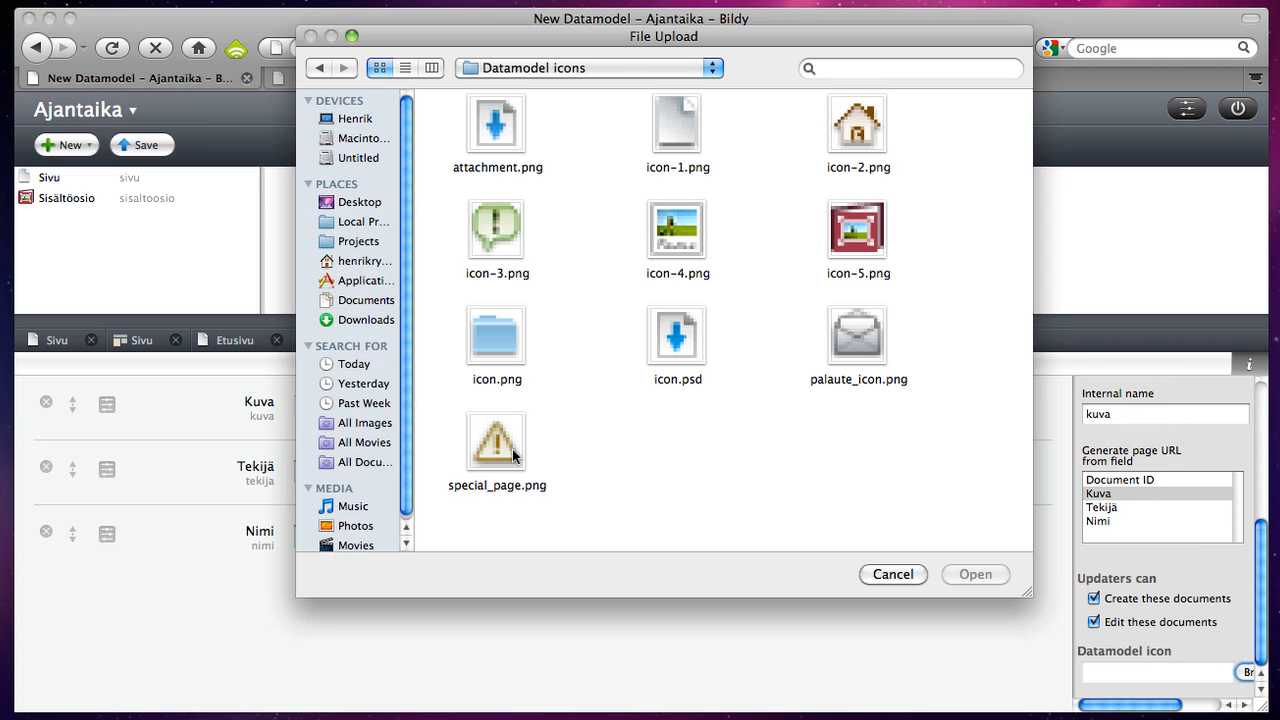
double_click(677, 240)
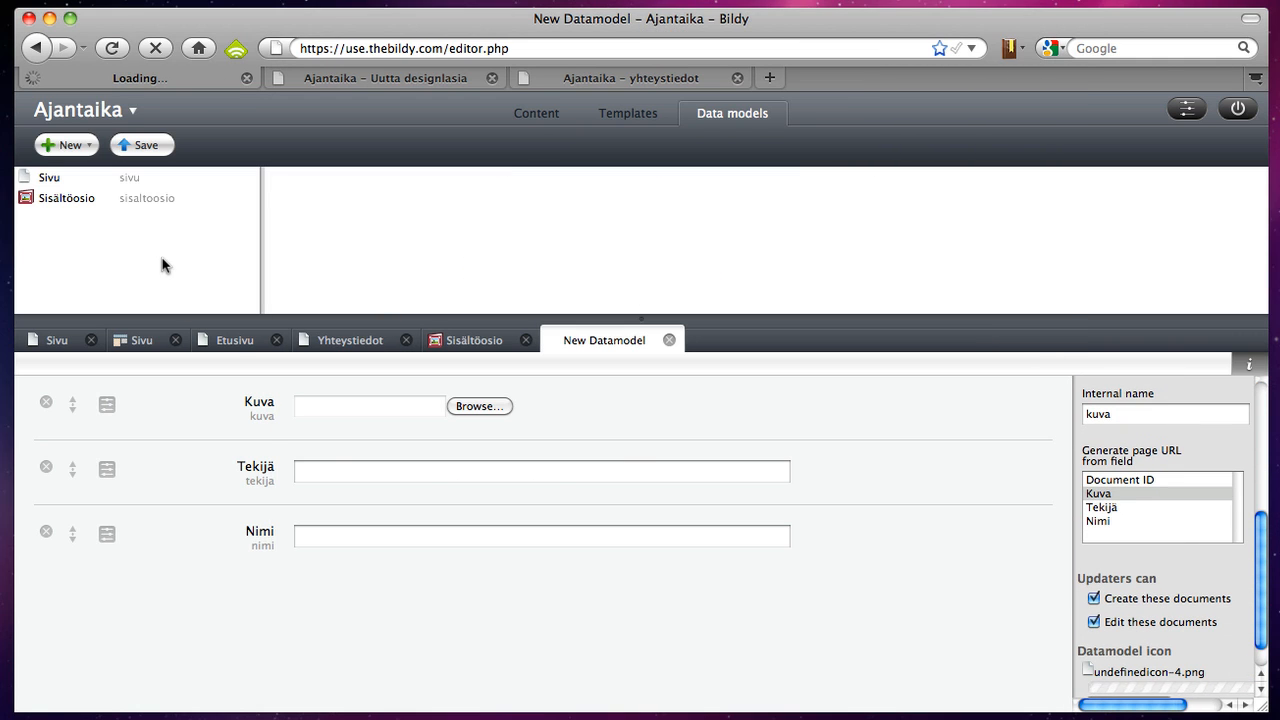
left_click(140, 146)
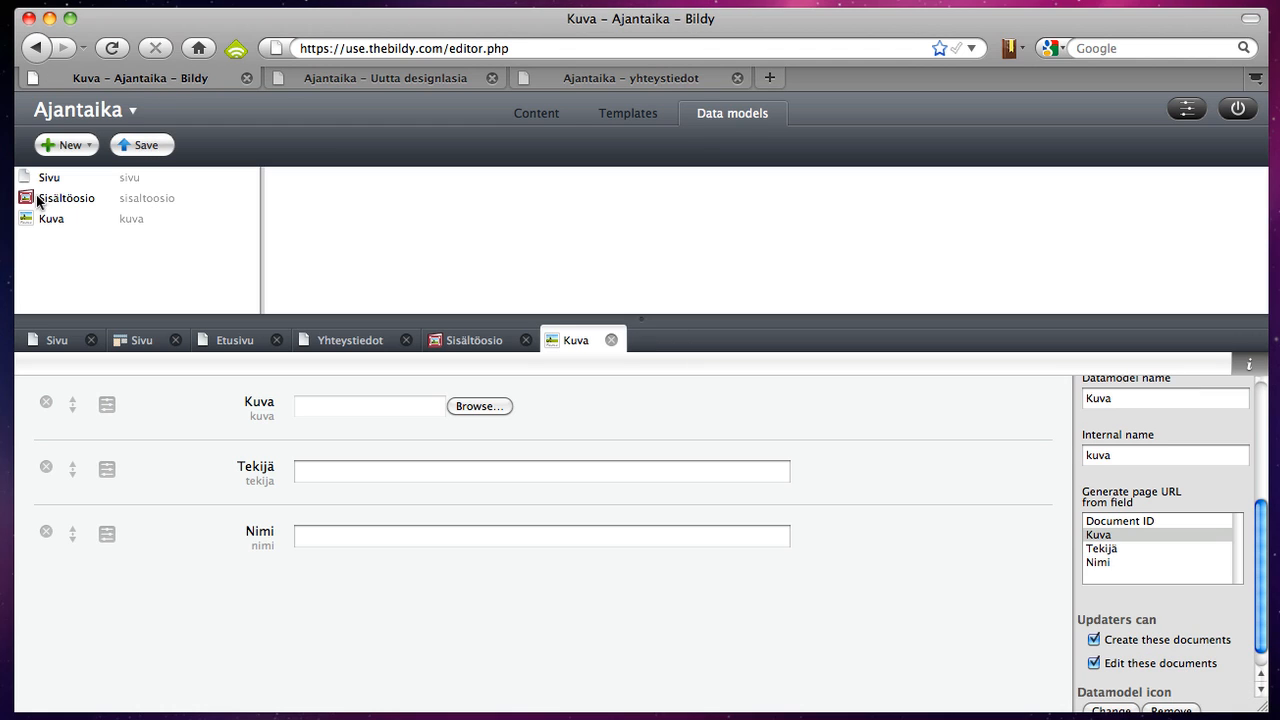
- Show the site's content documents, and copy the first designer's heading and paragraph from the Ajantaika Uutta designlasia page
left_click(506, 118)
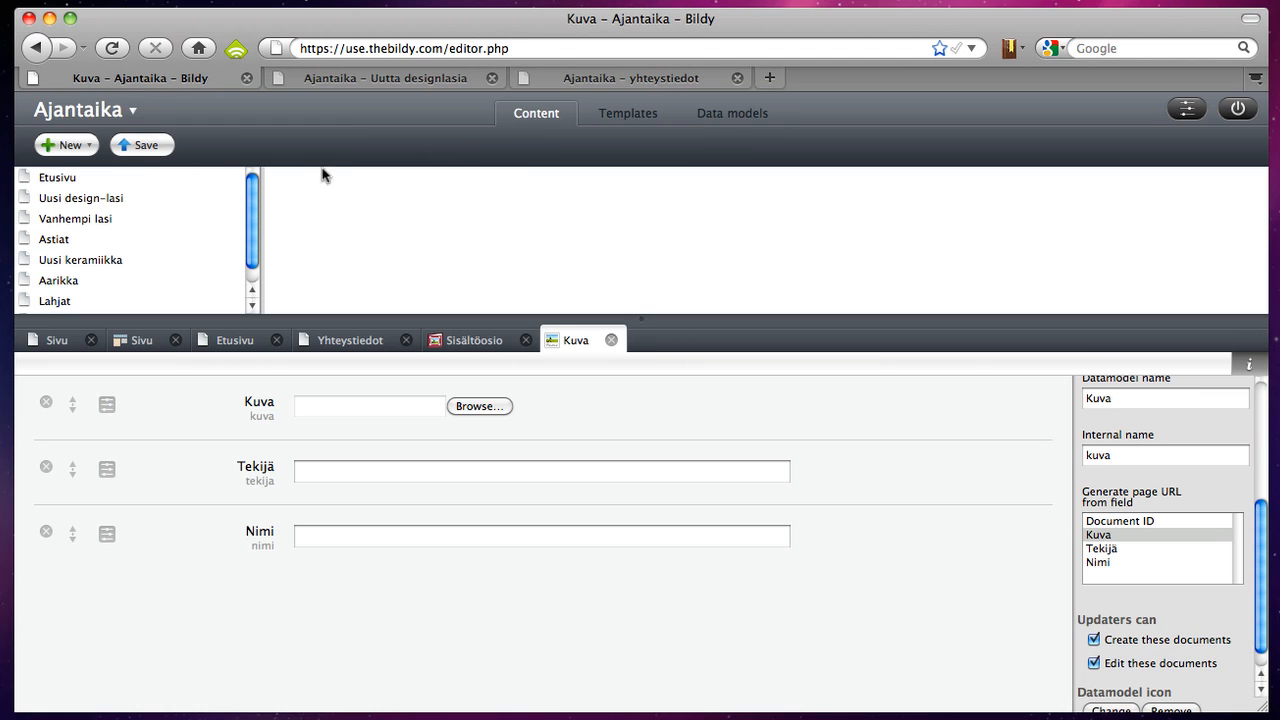
left_click(327, 82)
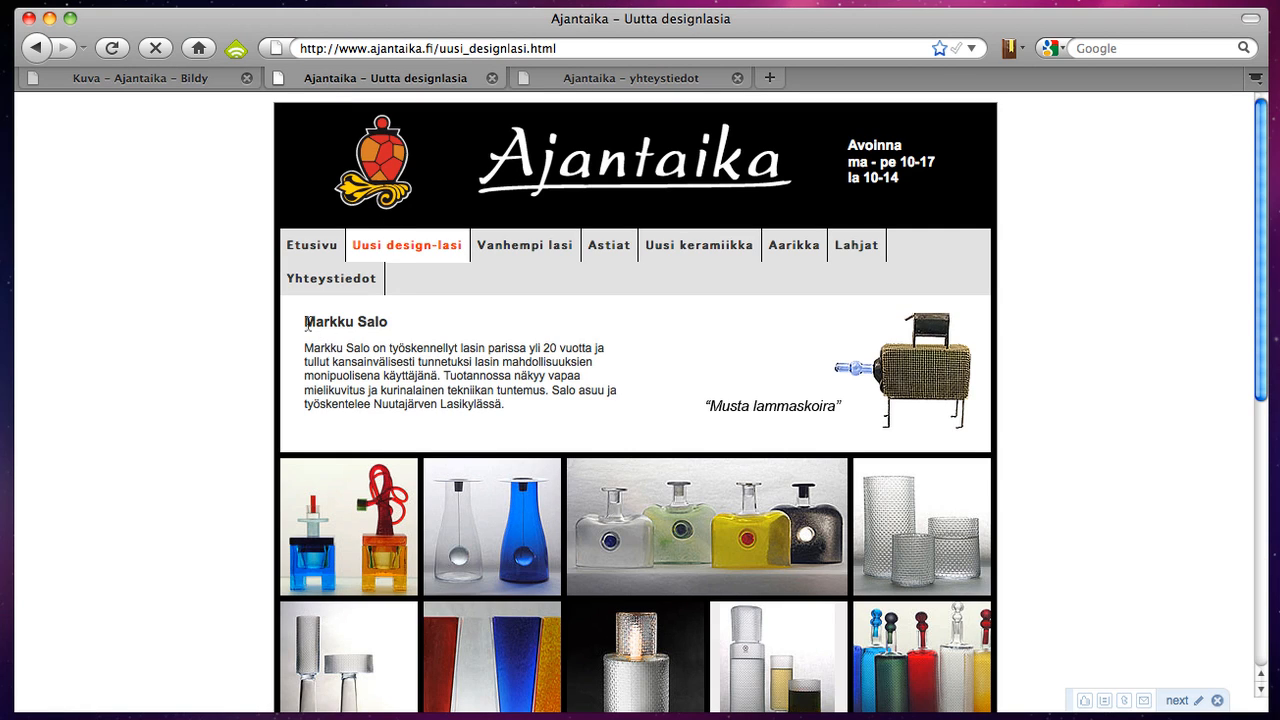
left_click_drag(306, 322, 552, 416)
key("super+c")
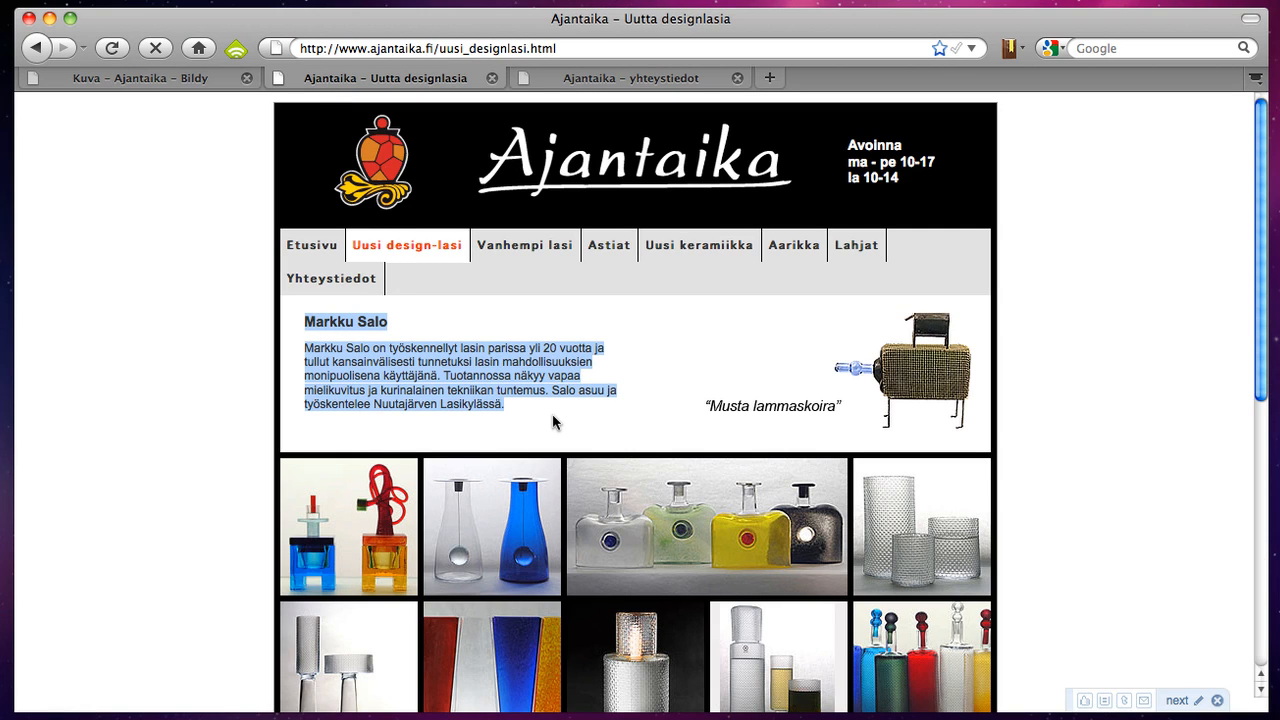
- Create a Sisältöosio document under the Uusi design-lasi page and enter the first designer's full name as Nimi
left_click(108, 83)
left_click(115, 198)
left_click(410, 238)
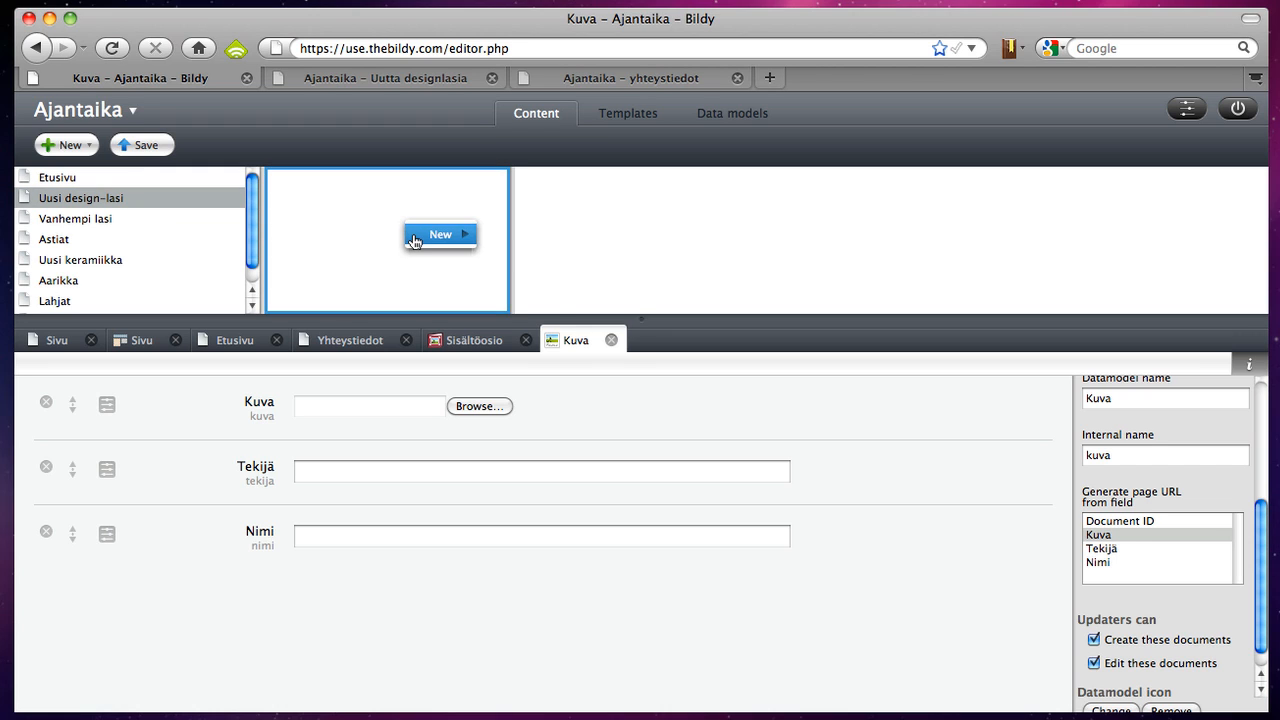
mouse_move(415, 241)
left_click(505, 257)
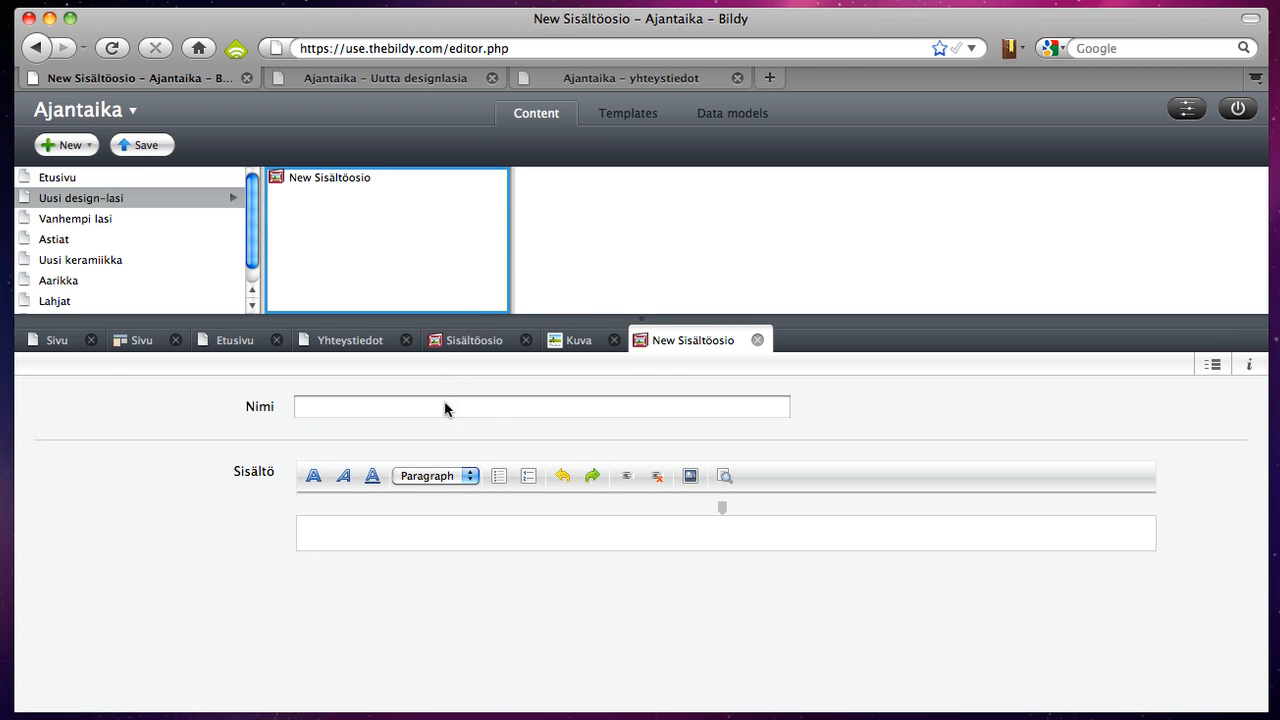
left_click(447, 408)
type("MA")
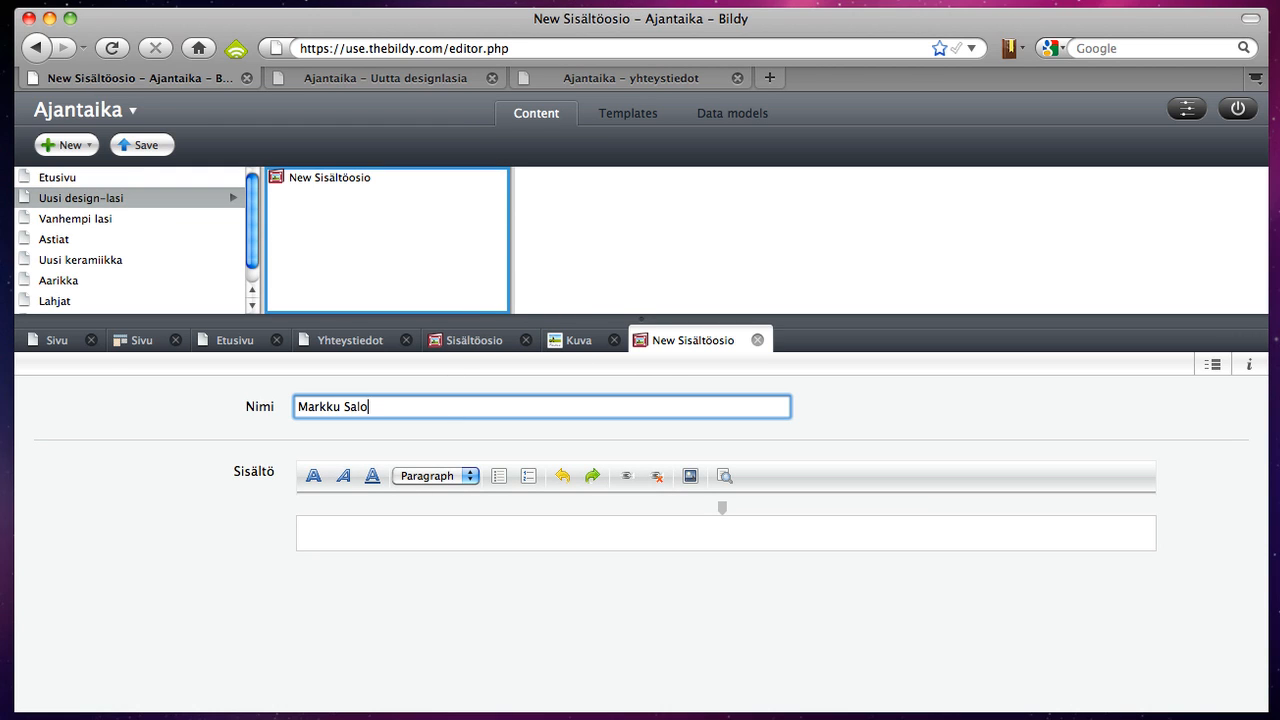
- Paste the copied designer text into the Sisältö field, split the field into two columns and save the document
left_click(440, 531)
key("super+v")
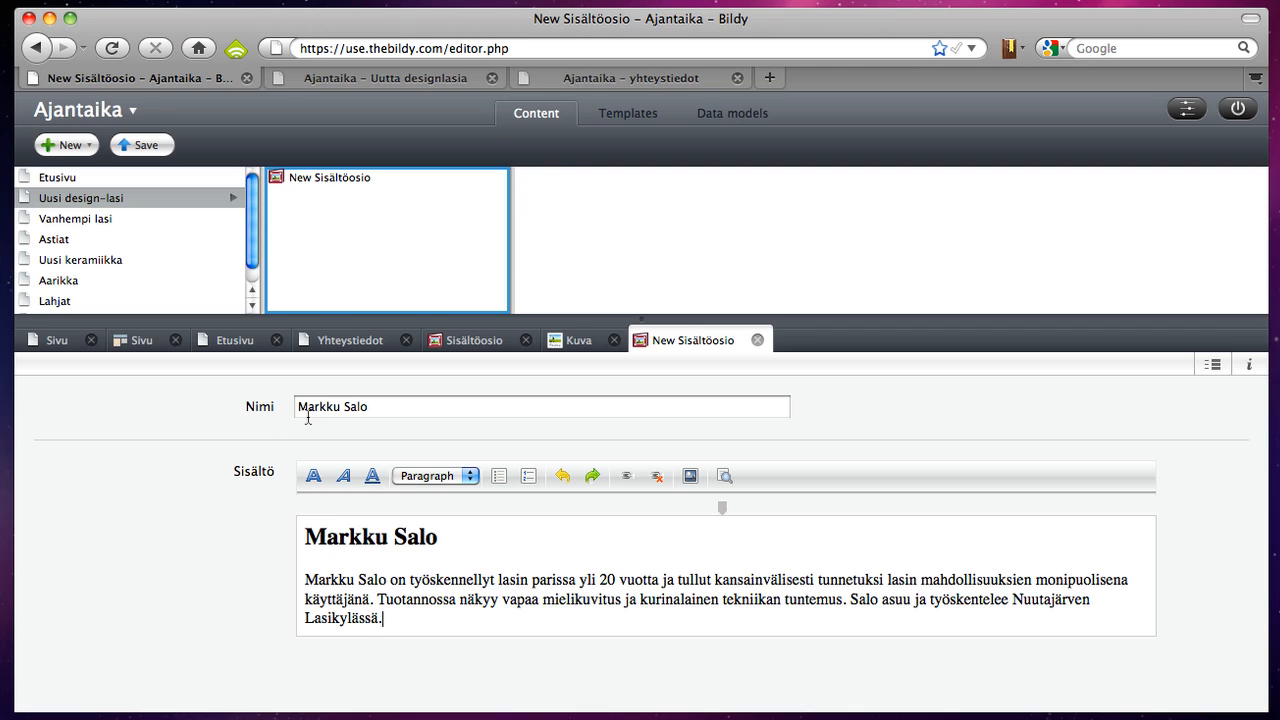
left_click(721, 508)
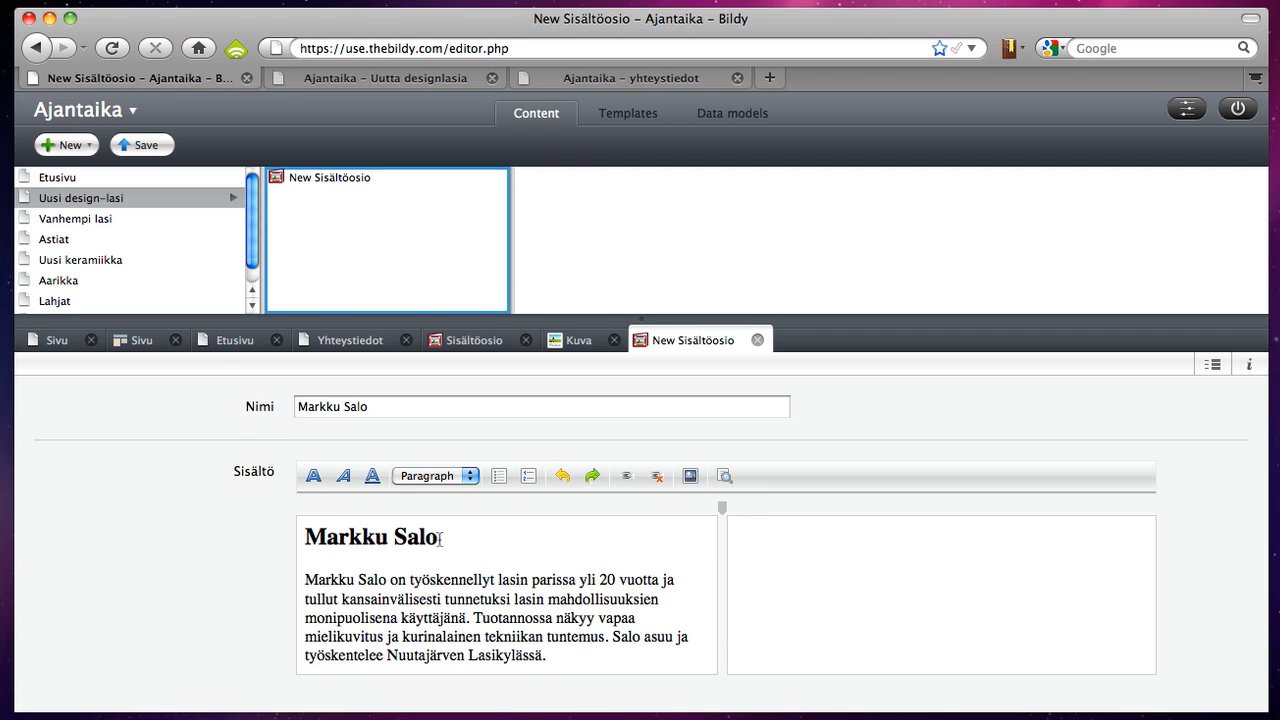
key("super+s")
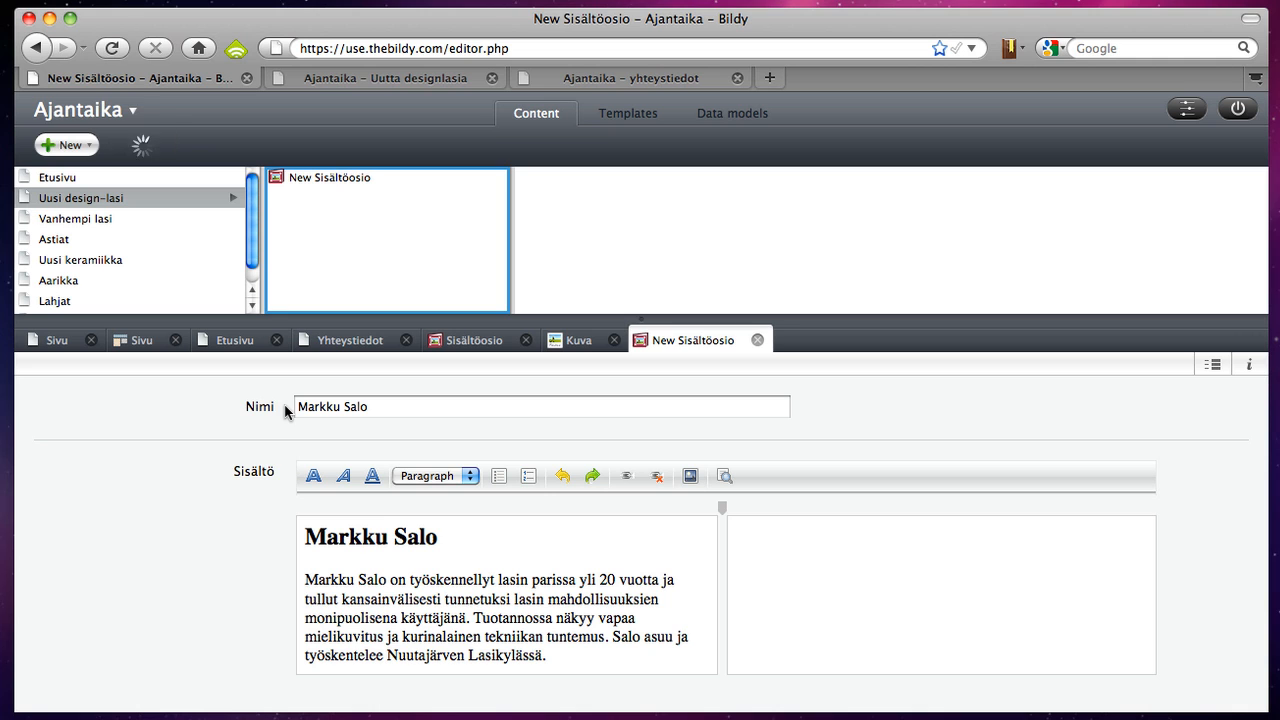
- Create a second Sisältöosio under Uusi design-lasi and enter the surnames of the page's other two designers, joined by an ampersand, as Nimi
right_click(302, 243)
mouse_move(329, 241)
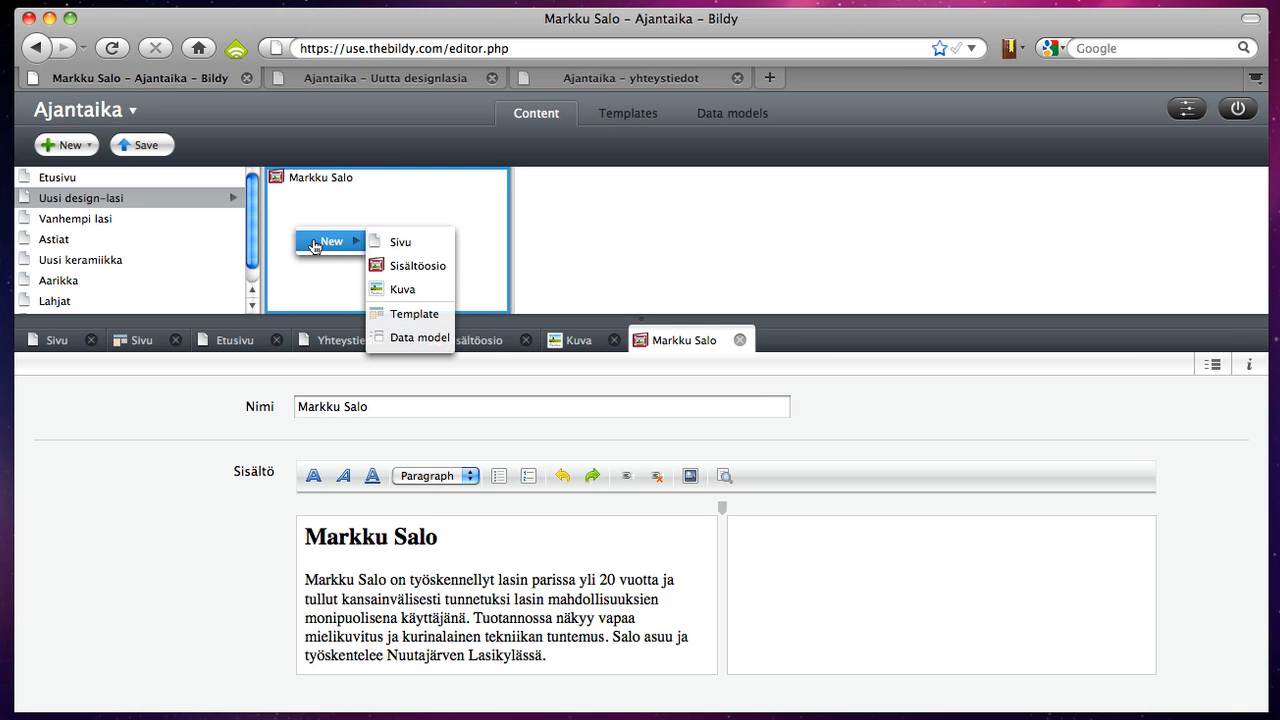
left_click(446, 267)
left_click(398, 78)
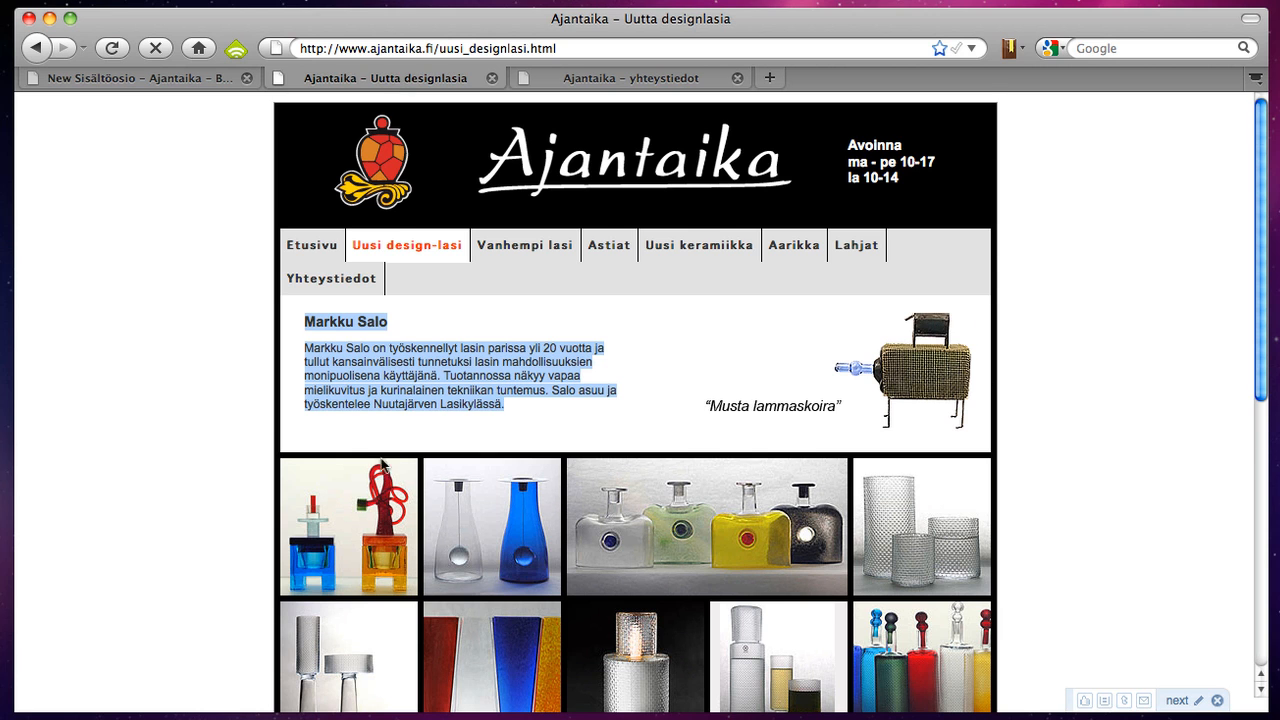
scroll(367, 466, "down", 10)
double_click(373, 284)
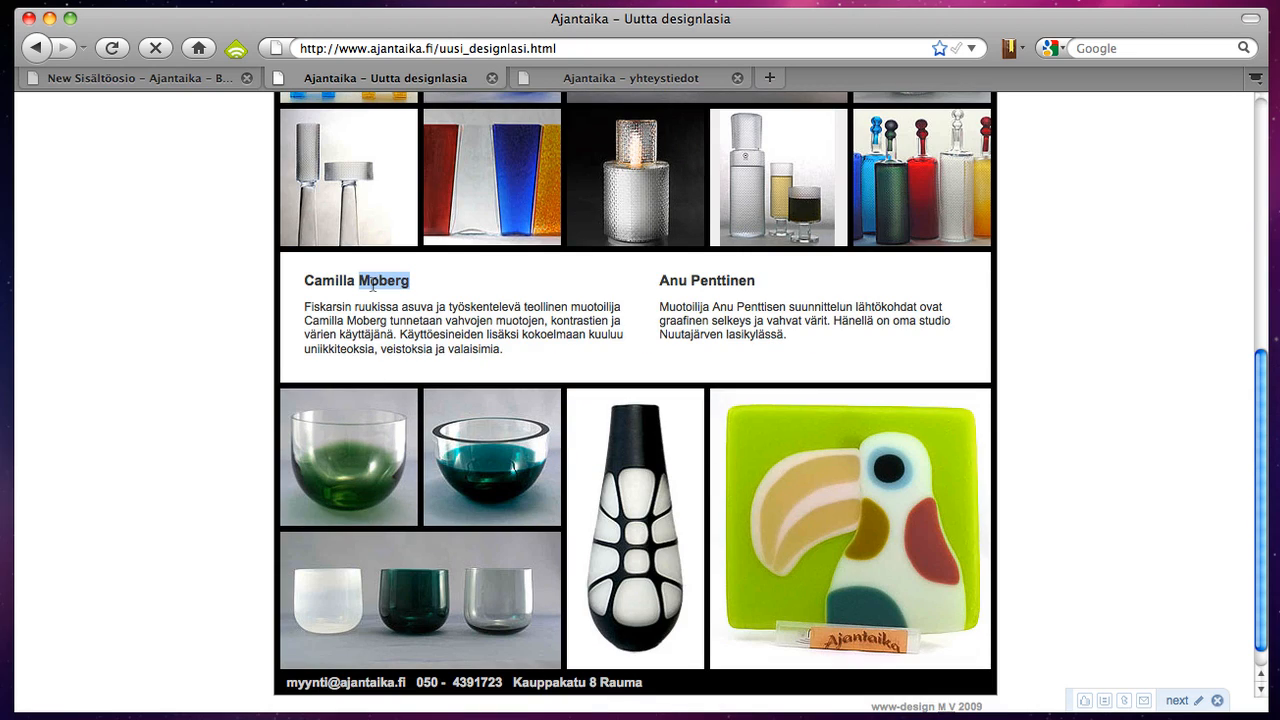
left_click(164, 80)
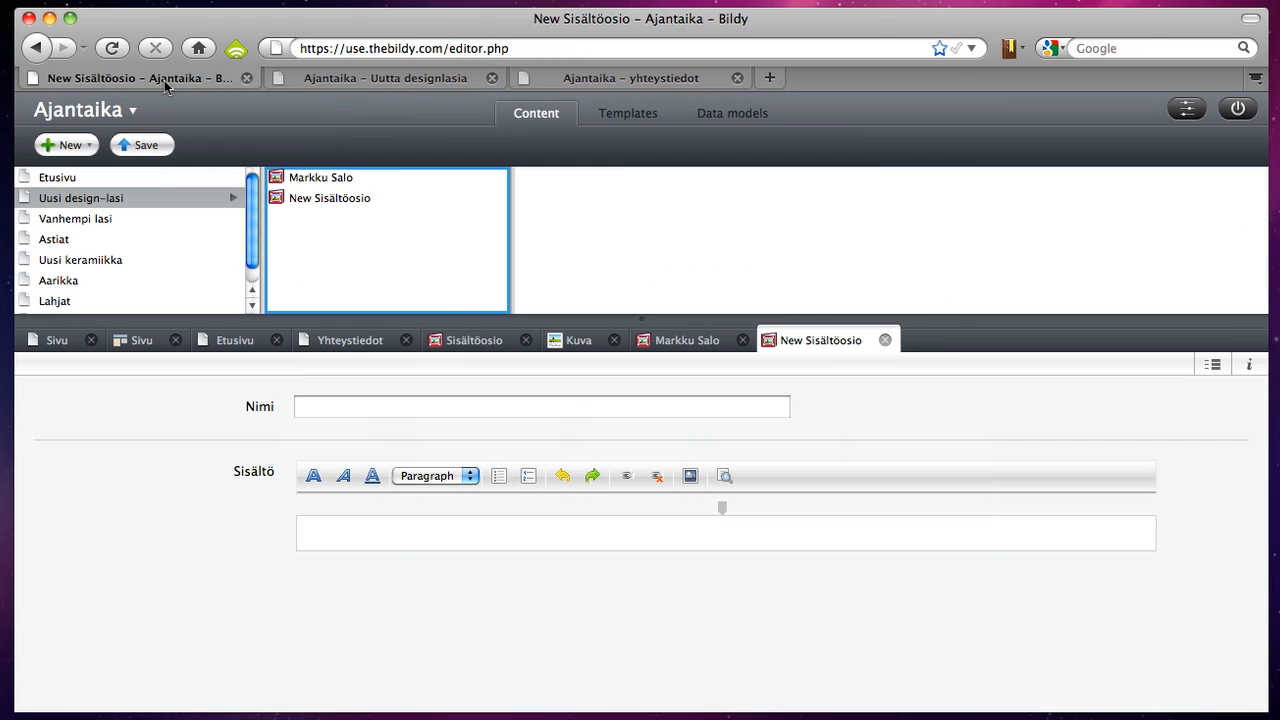
left_click(471, 400)
type("Moberg")
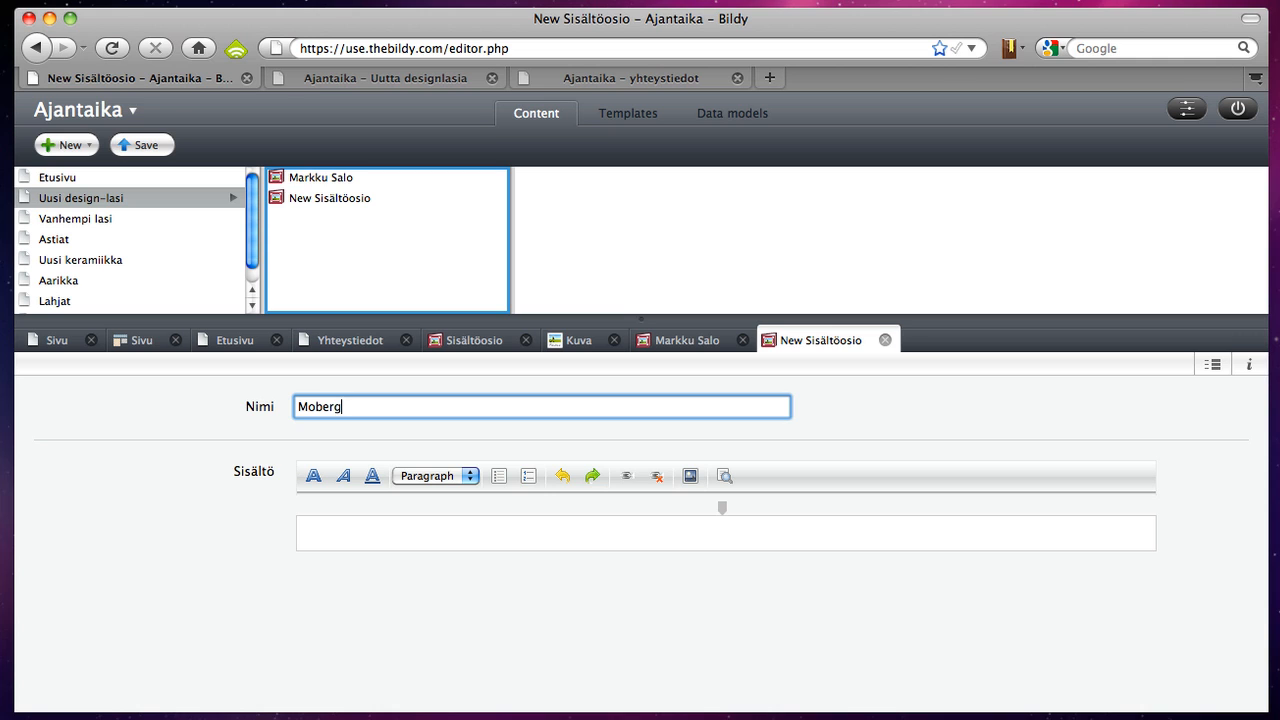
type("enttinen")
- Copy the heading and paragraph of the second designer from the Uutta designlasia page into the new document's Sisältö field
left_click(422, 77)
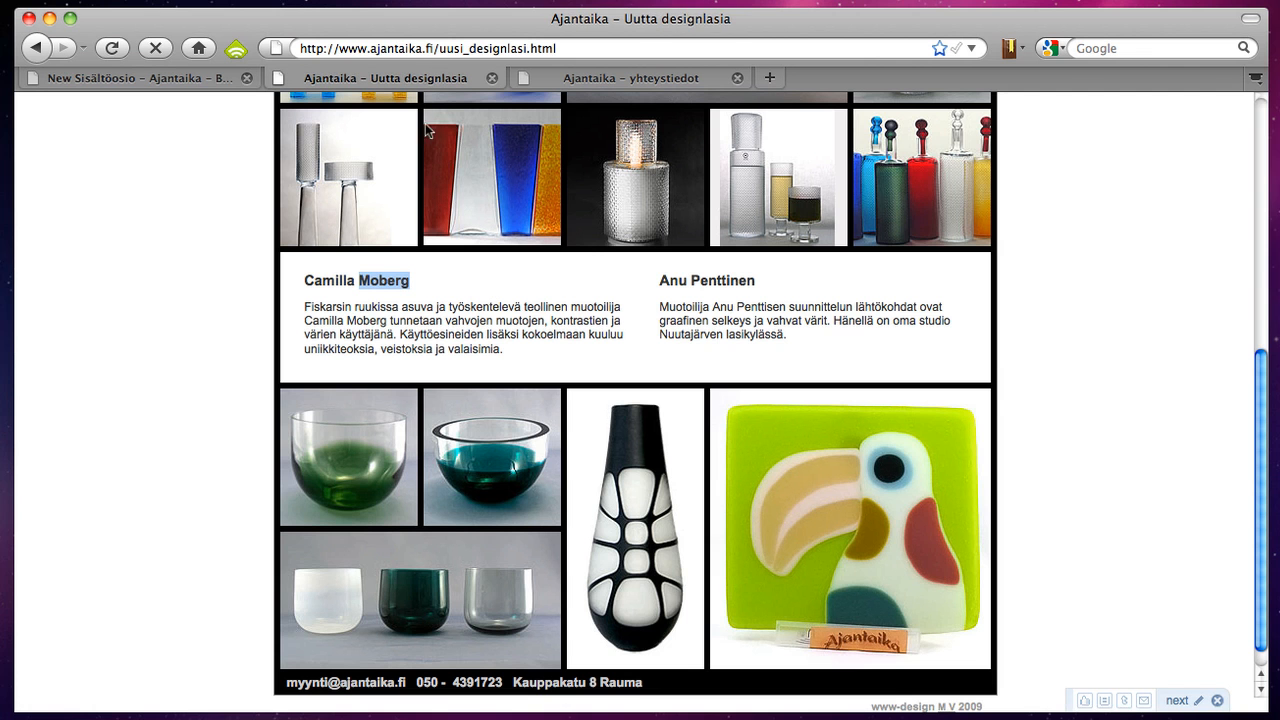
left_click_drag(528, 353, 305, 285)
key("ctrl+c")
left_click(226, 80)
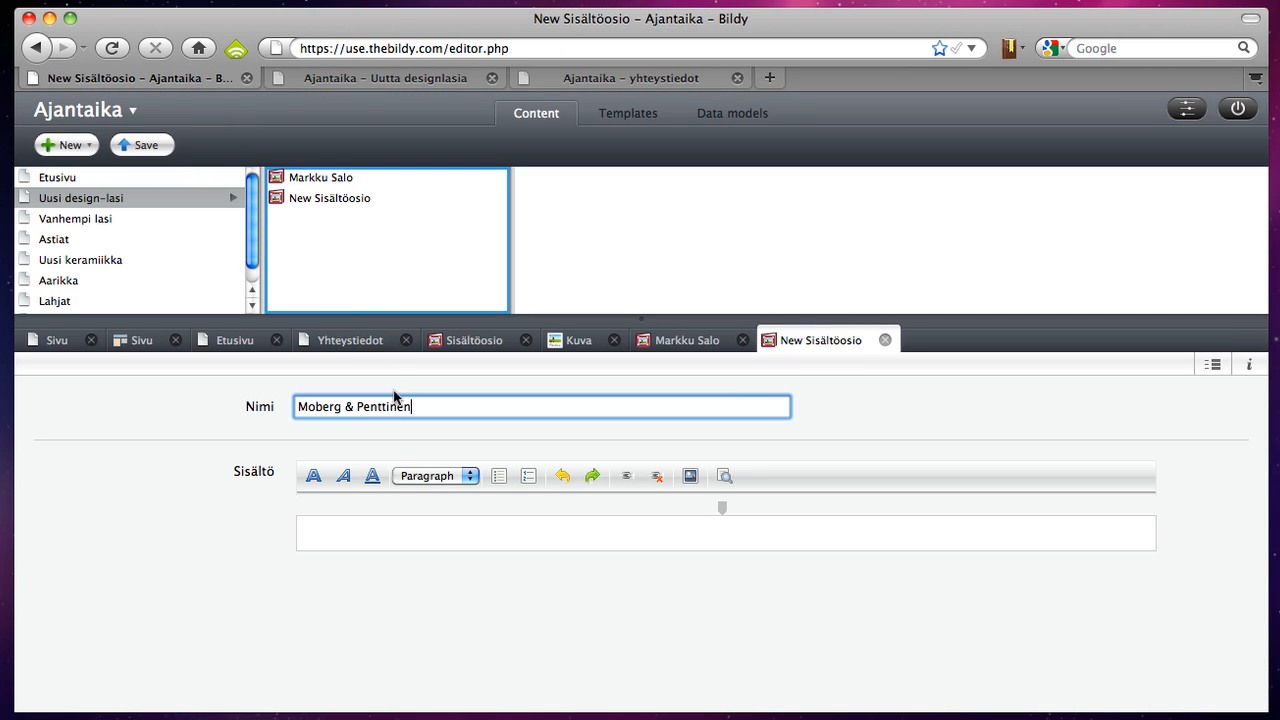
left_click(386, 528)
key("ctrl+v")
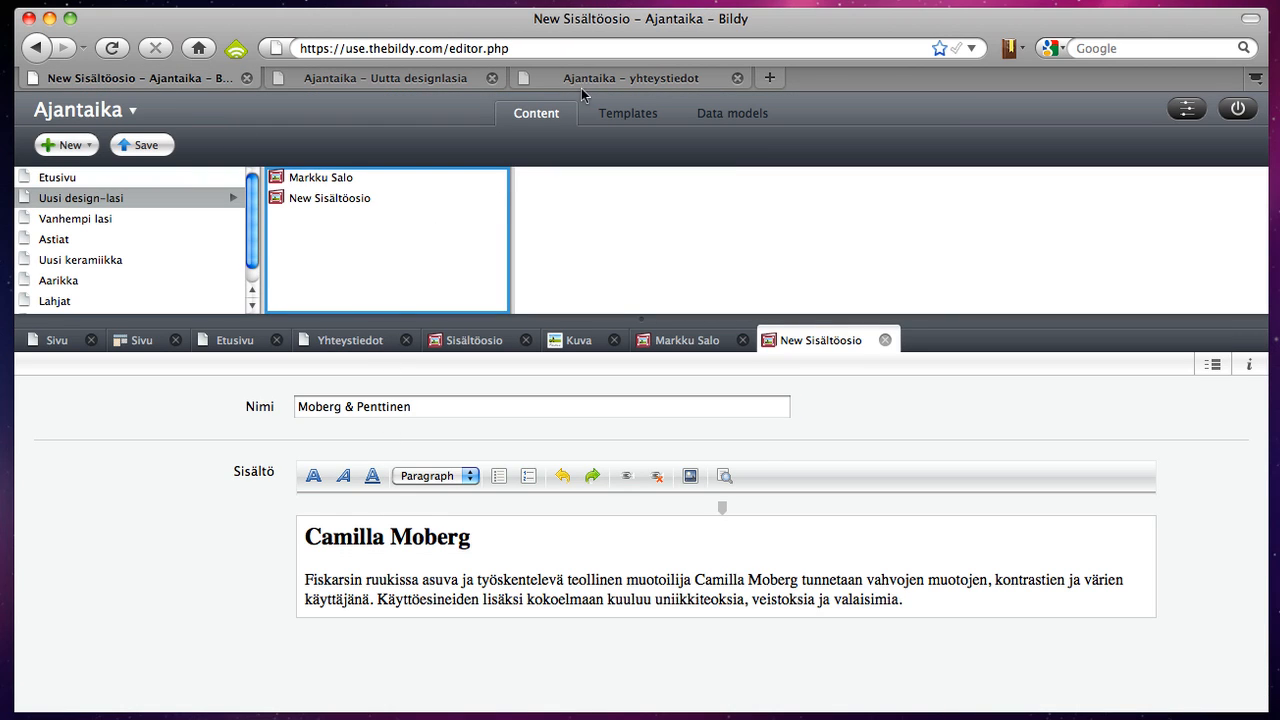
- Copy the third designer's heading and paragraph from the Uutta designlasia page into a second column of the Sisältö field and save
left_click(442, 77)
left_click_drag(779, 339, 659, 287)
key("super+c")
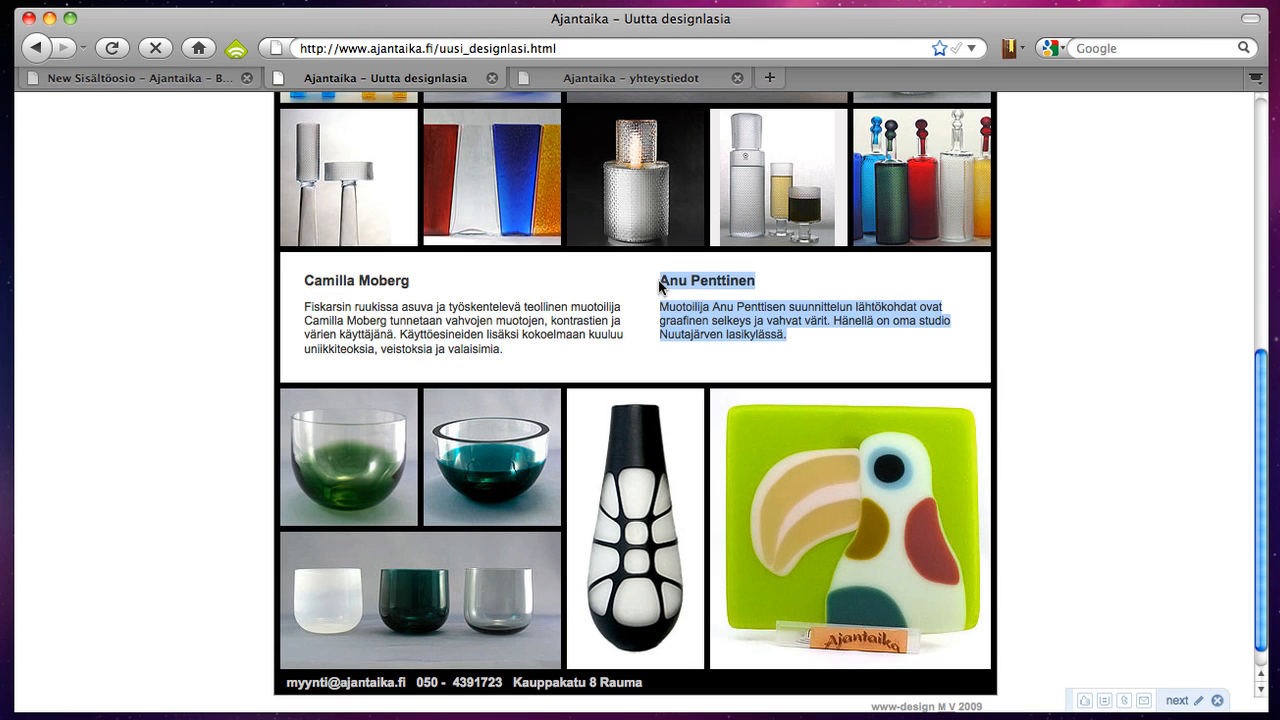
left_click(216, 80)
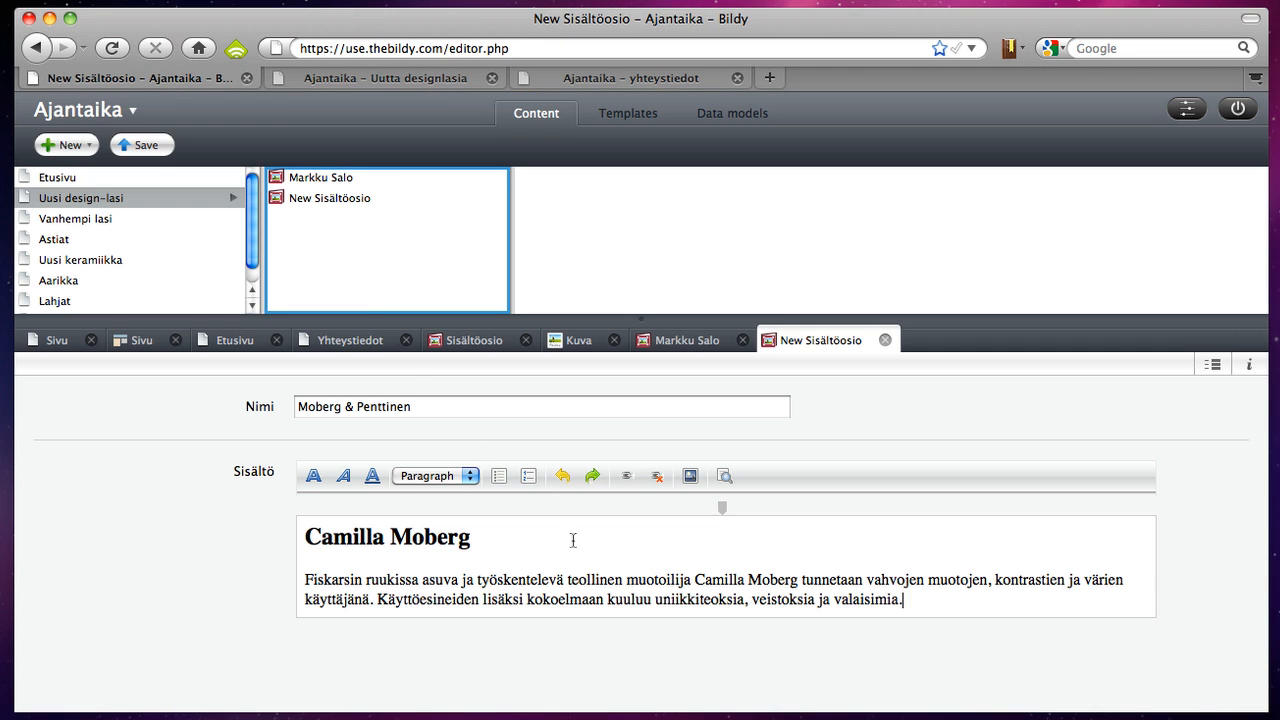
left_click(722, 508)
key("super+v")
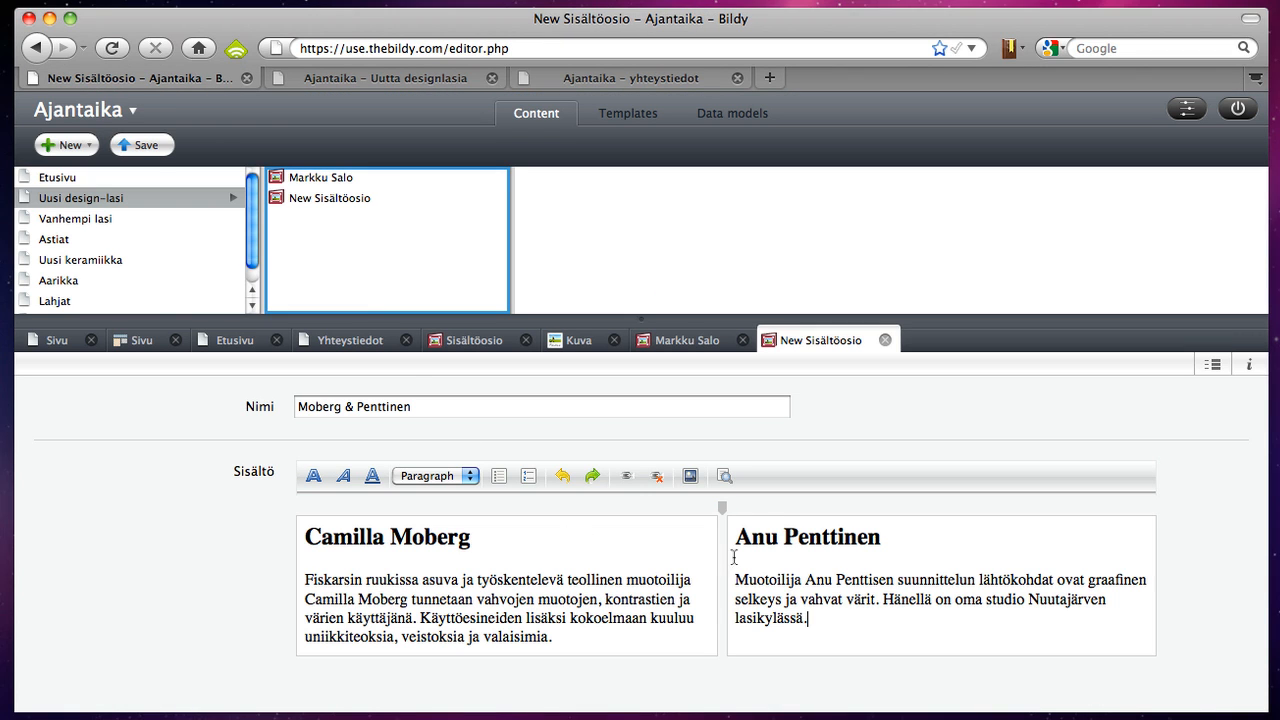
left_click(146, 146)
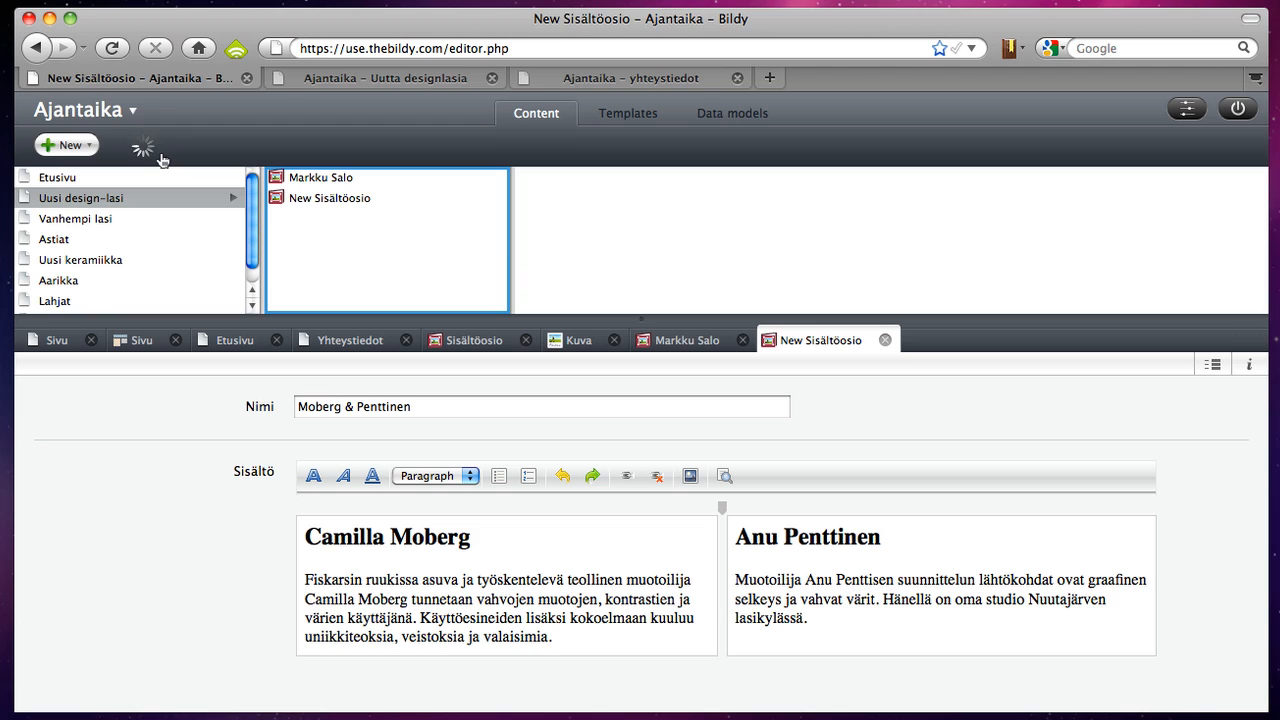
- Create a Kuva document under the first designer's Sisältöosio and check the matching product images on the Uutta designlasia page
left_click(358, 181)
right_click(584, 192)
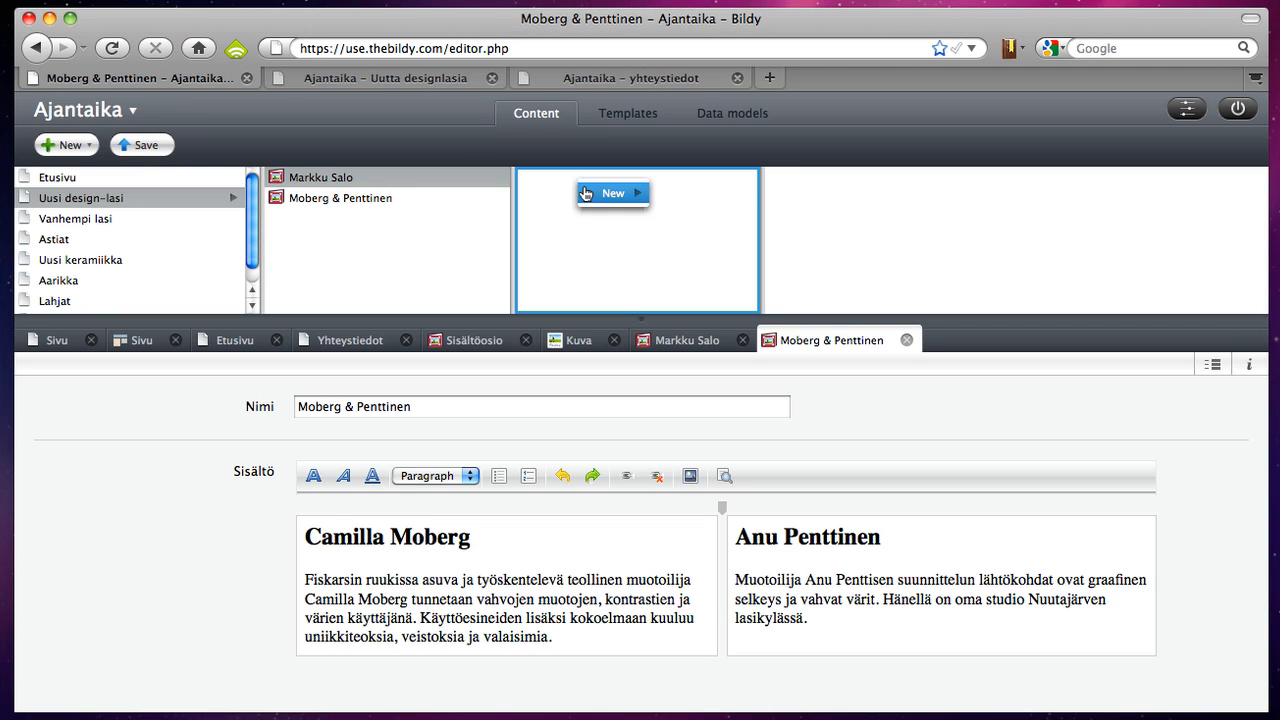
mouse_move(587, 195)
left_click(680, 241)
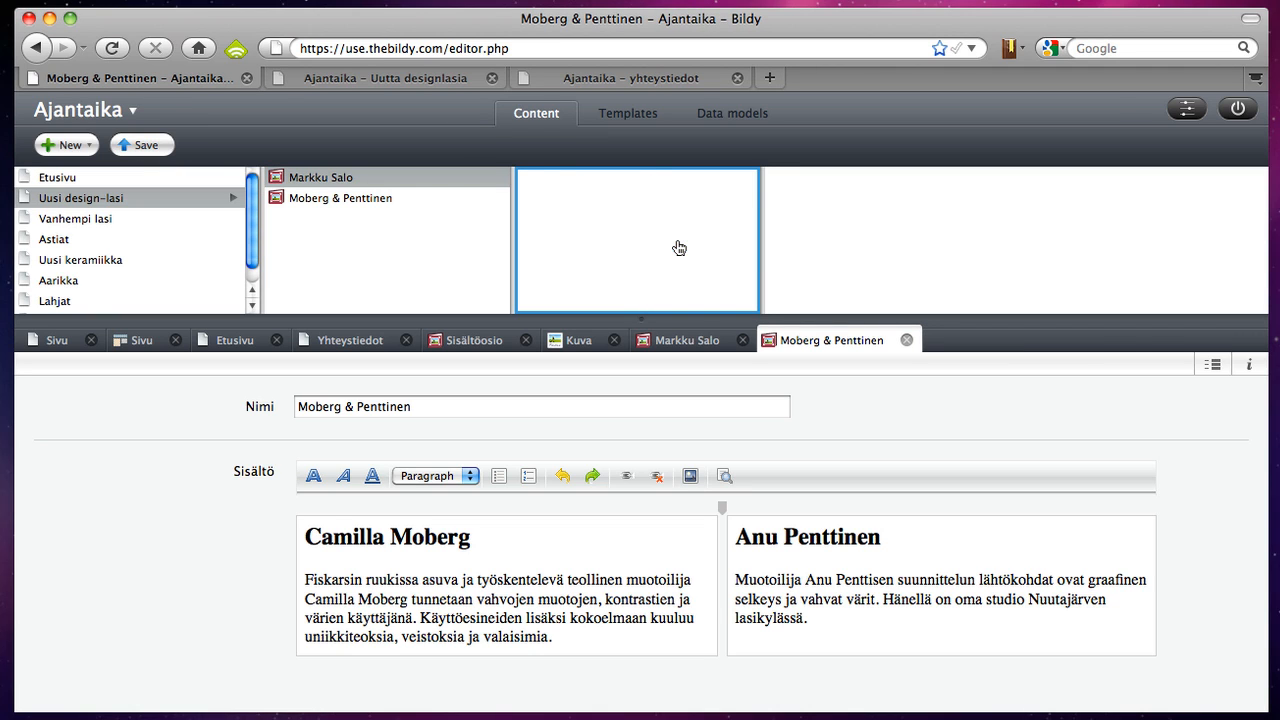
left_click(382, 77)
scroll(428, 255, "up", 3)
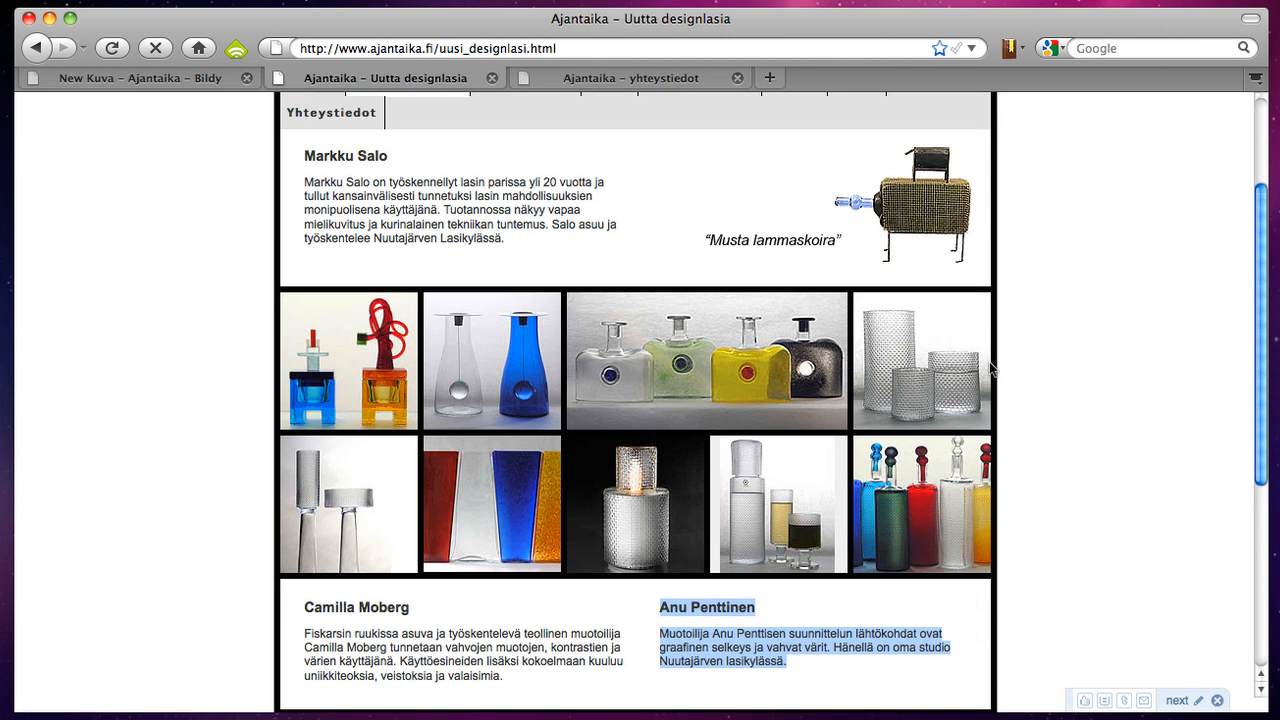
left_click(125, 79)
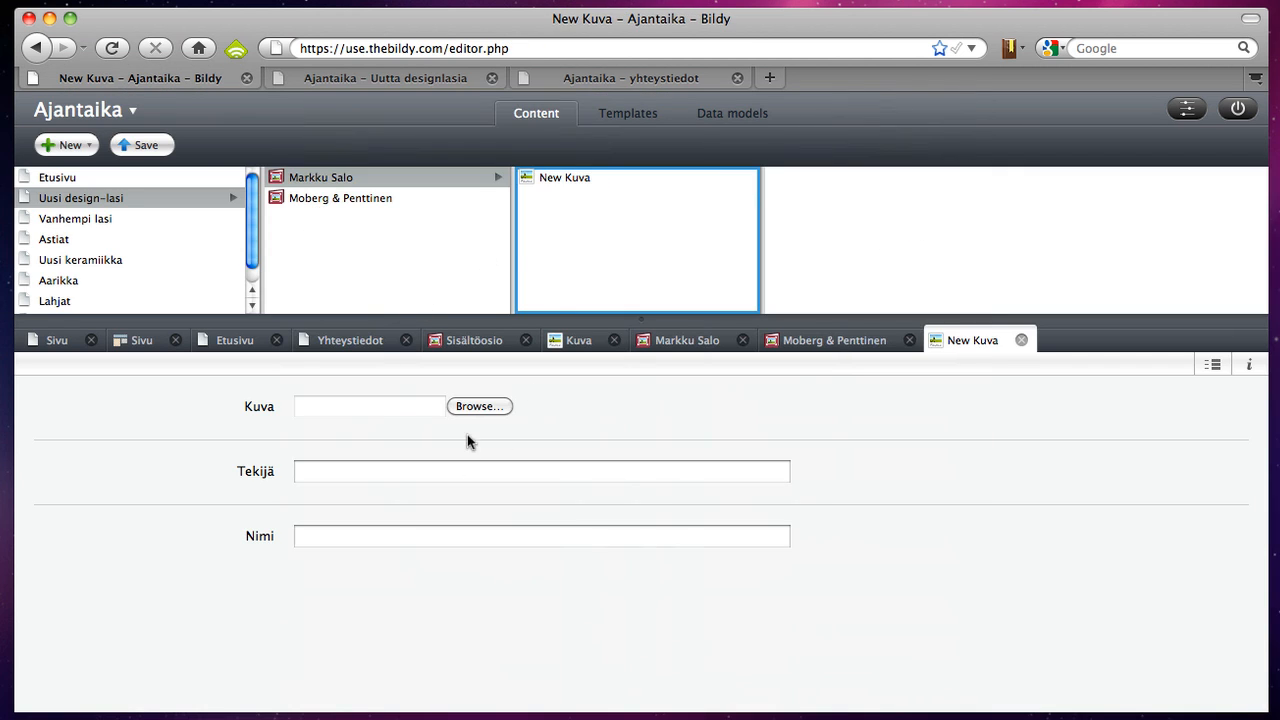
- Upload kruununjalokivet.jpg from the Desktop folder as the new Kuva document's image
left_click(476, 406)
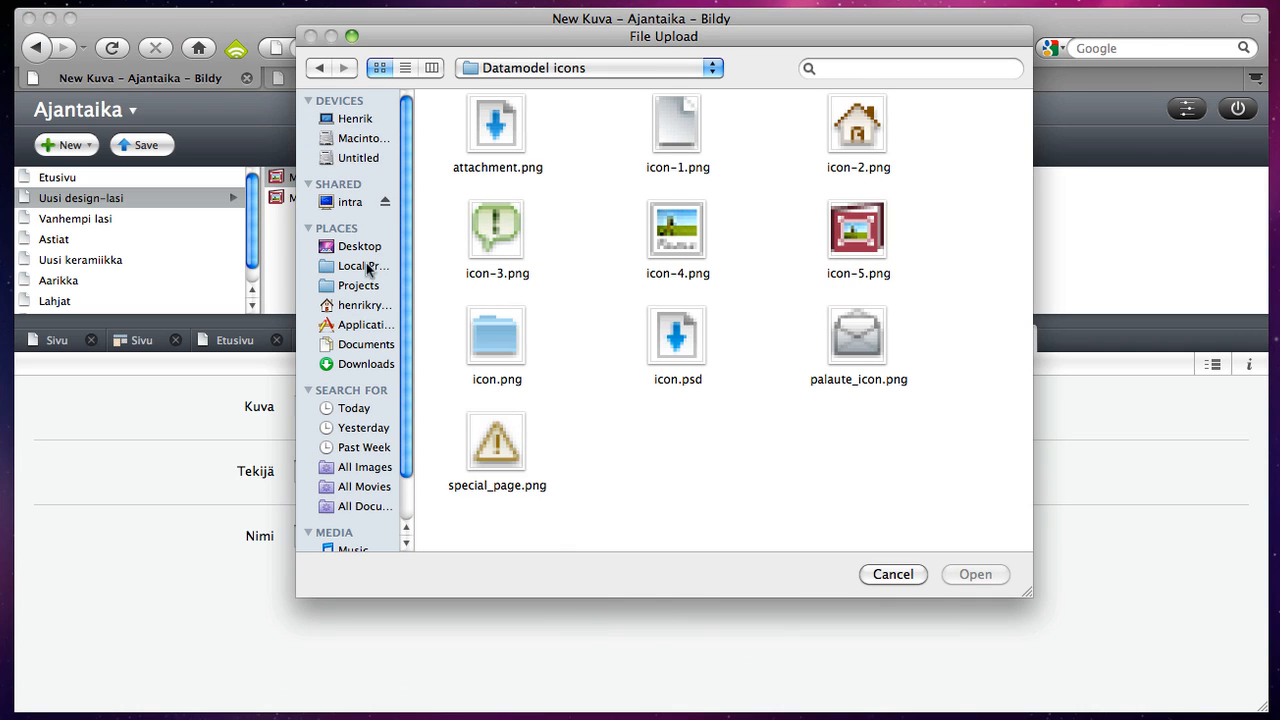
left_click(358, 240)
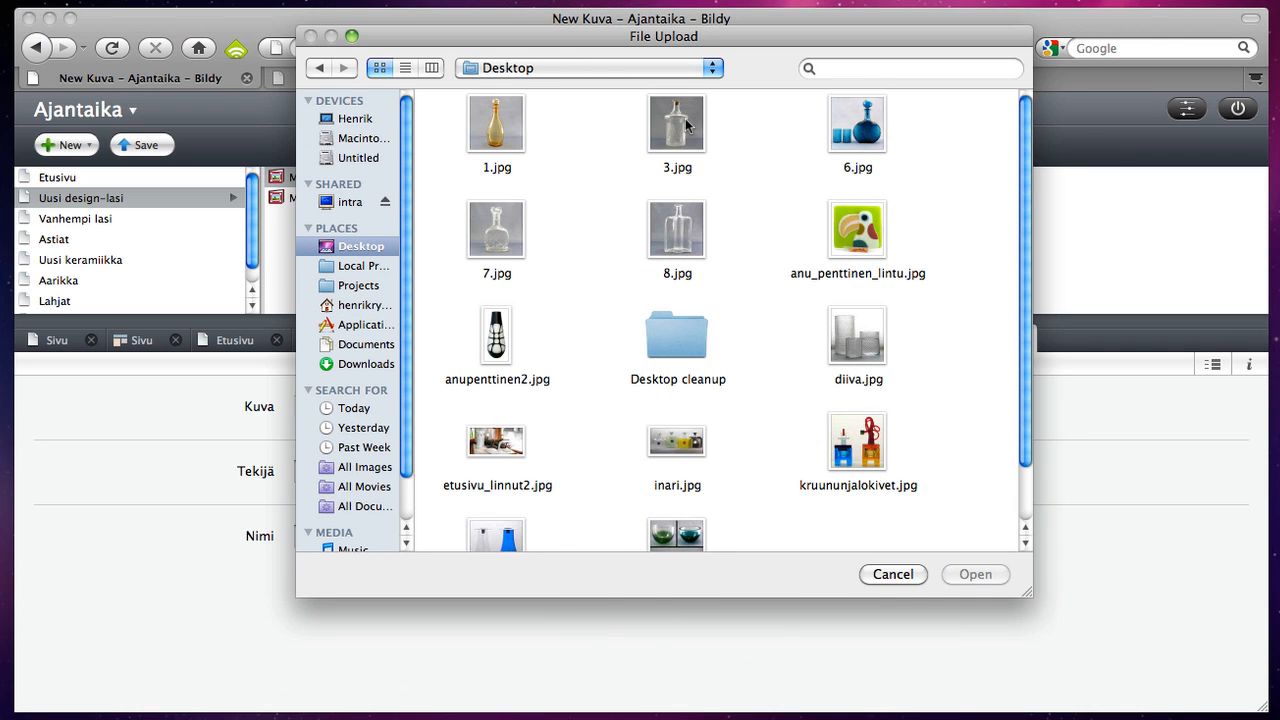
scroll(613, 298, "down", 1)
double_click(858, 425)
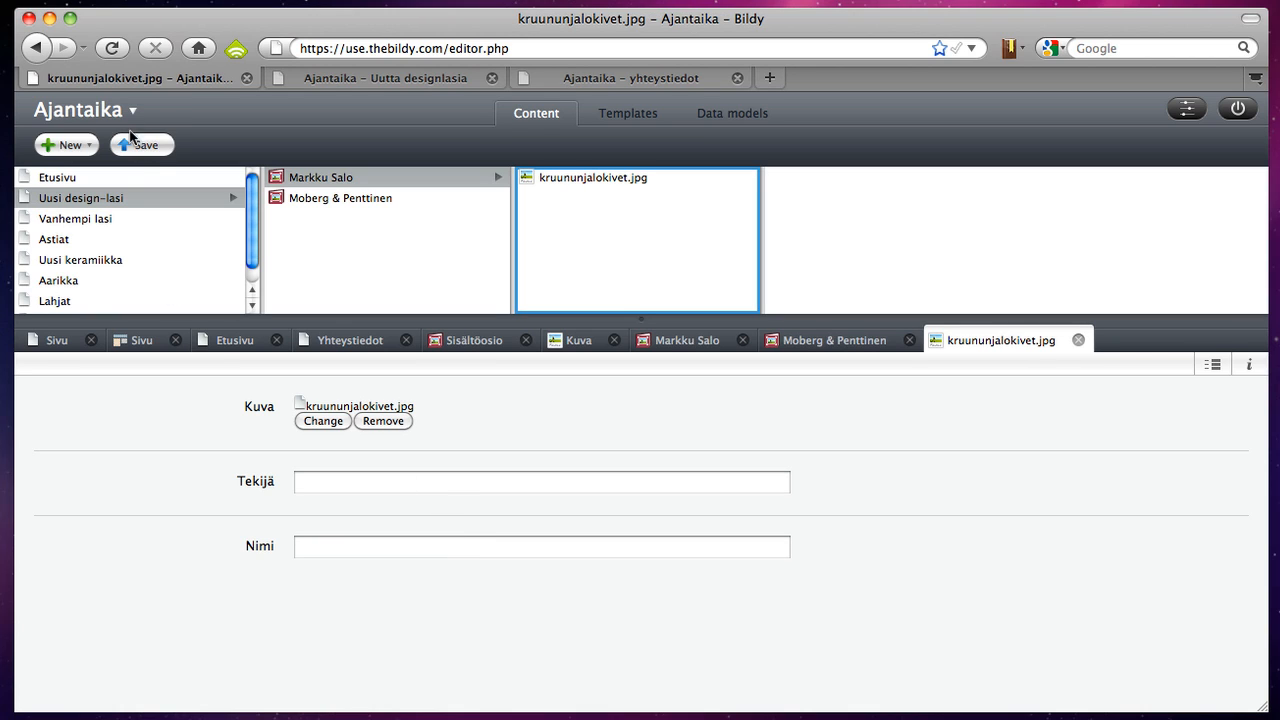
- Create another Kuva document under the first designer's Sisältöosio and upload inari.jpg as its image
left_click(67, 148)
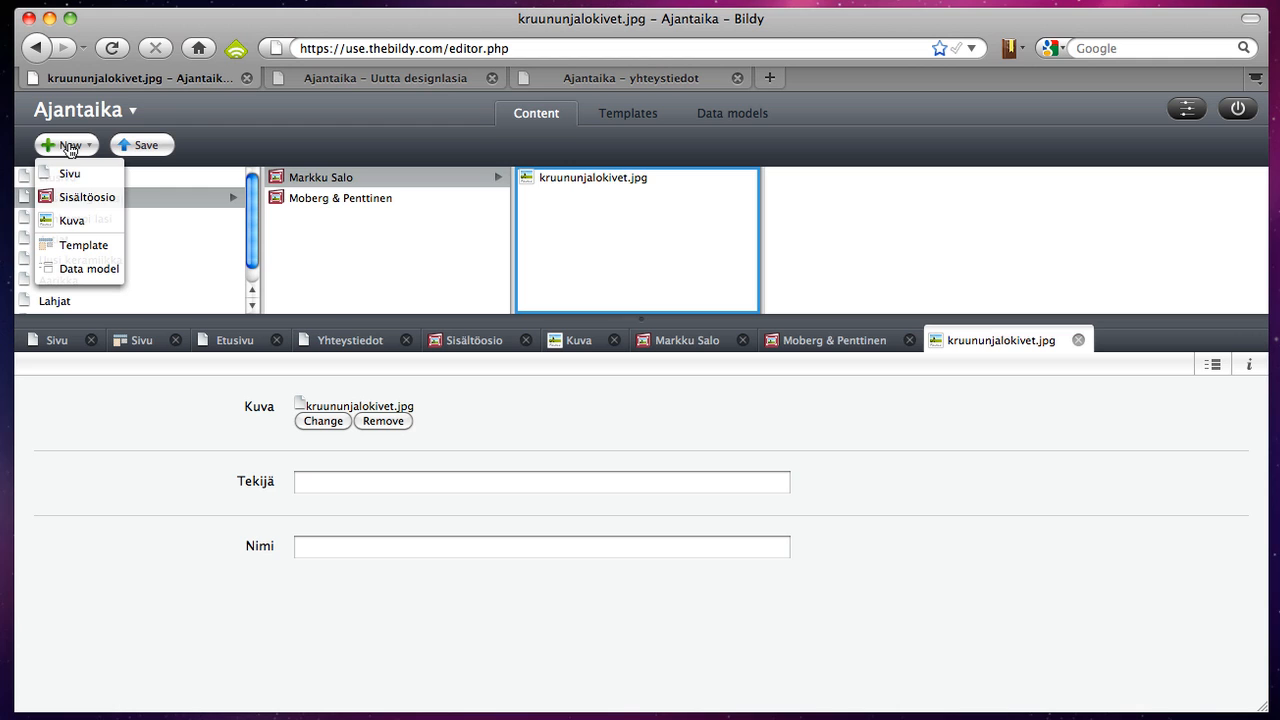
left_click(82, 218)
left_click(480, 405)
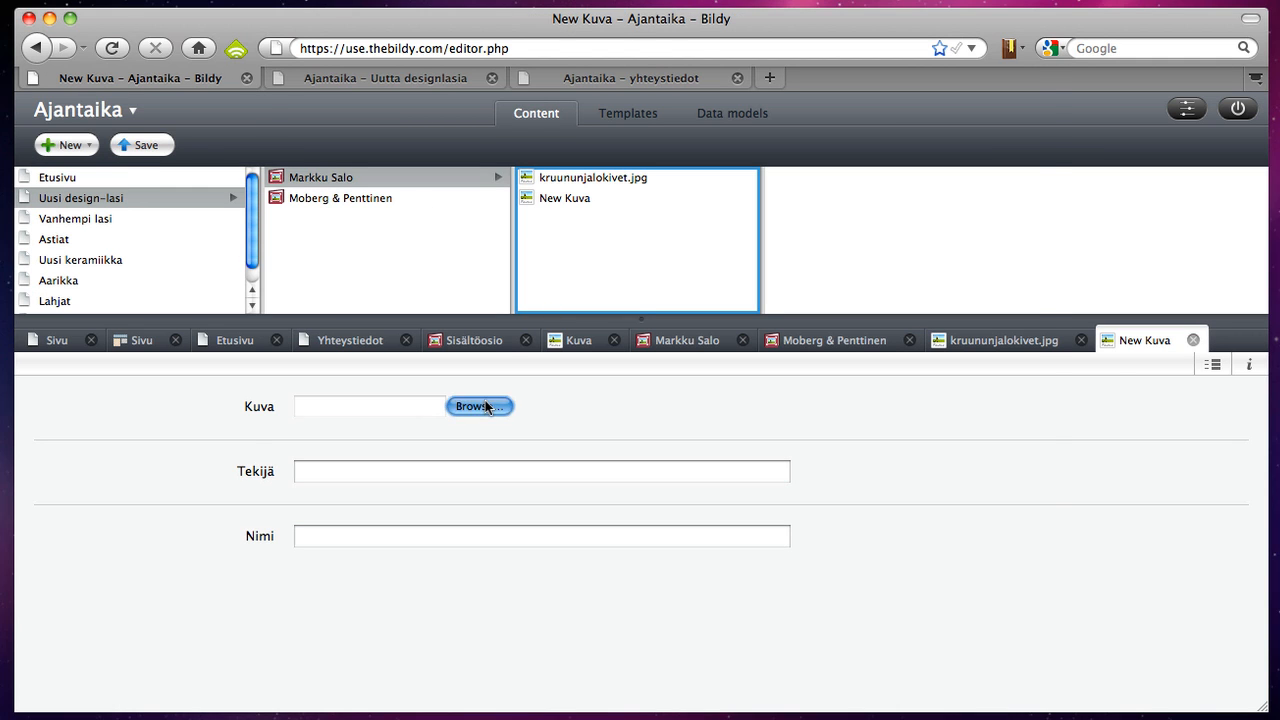
double_click(659, 420)
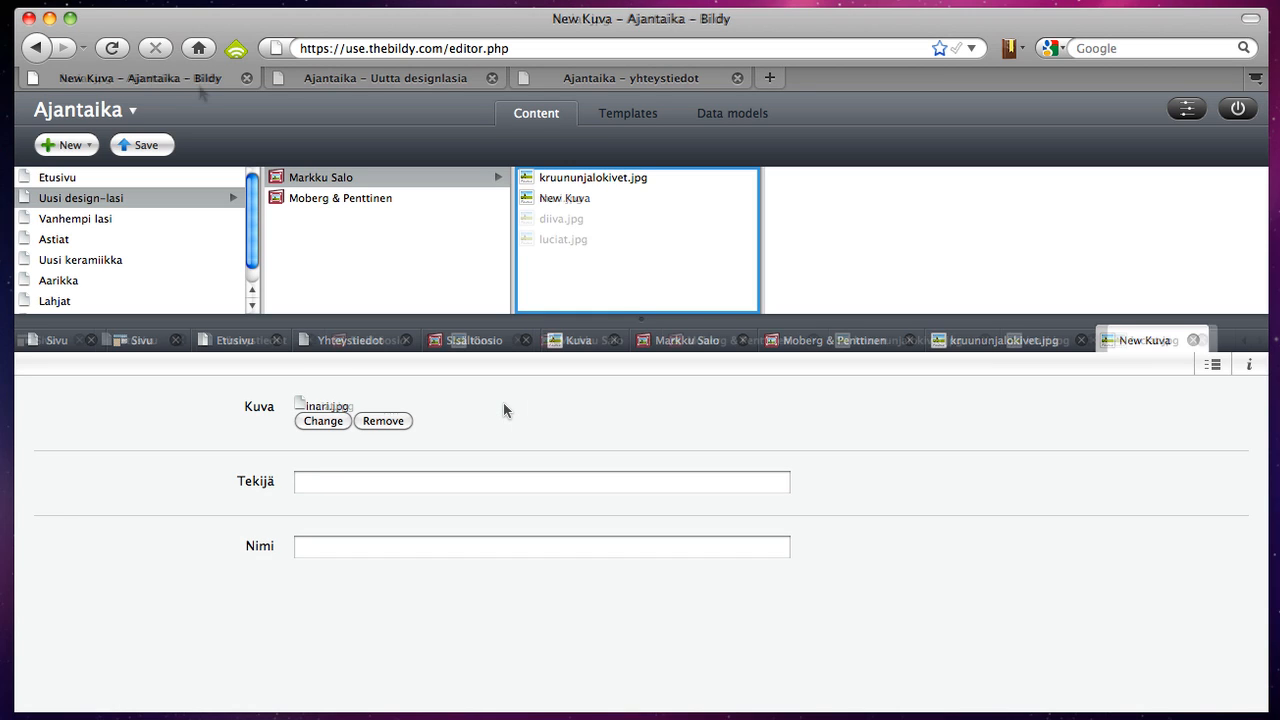
- Create a Kuva document under the two-designer Sisältöosio and upload mobergyhdistelma.jpg as its image
left_click(347, 196)
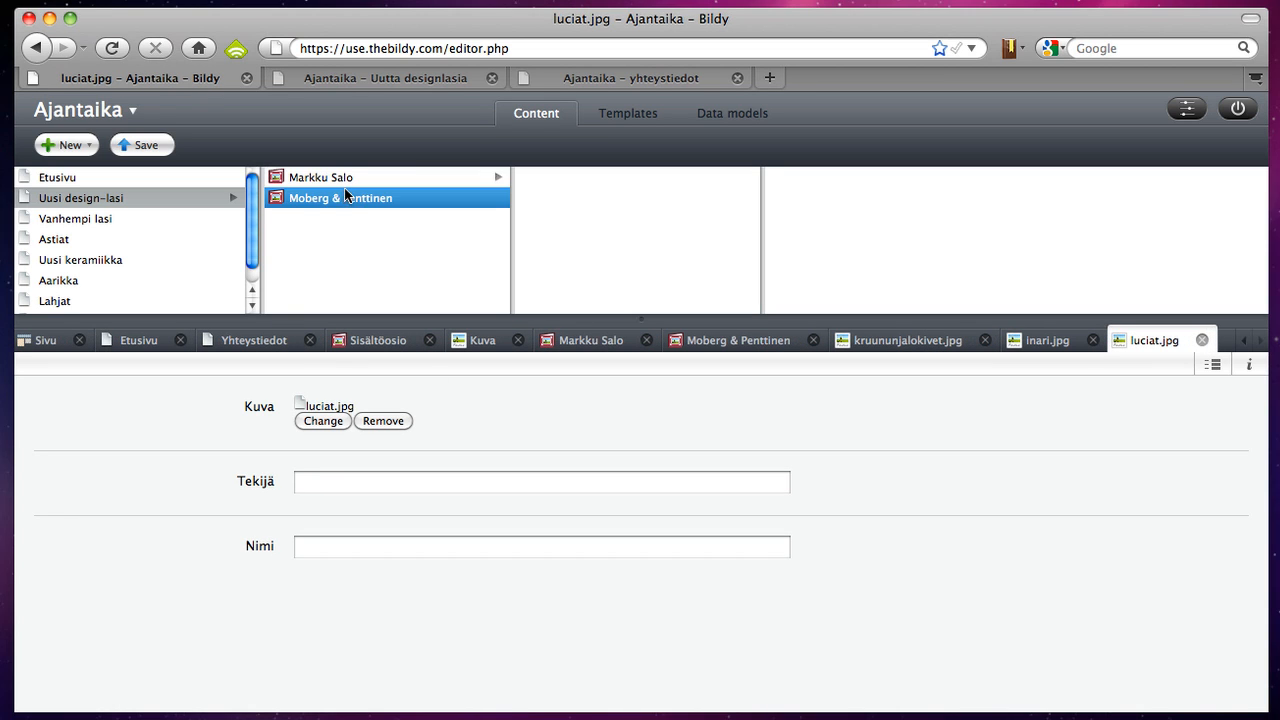
right_click(600, 208)
mouse_move(640, 209)
left_click(670, 260)
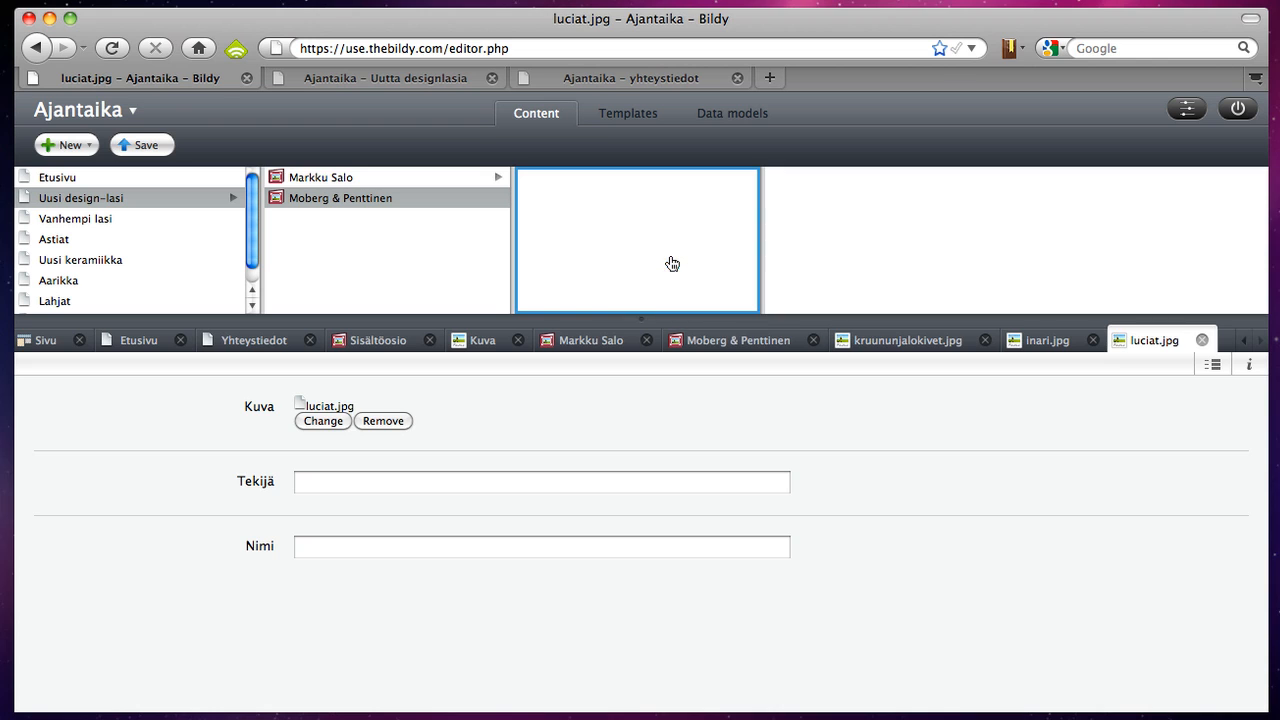
left_click(475, 407)
scroll(580, 343, "down", 1)
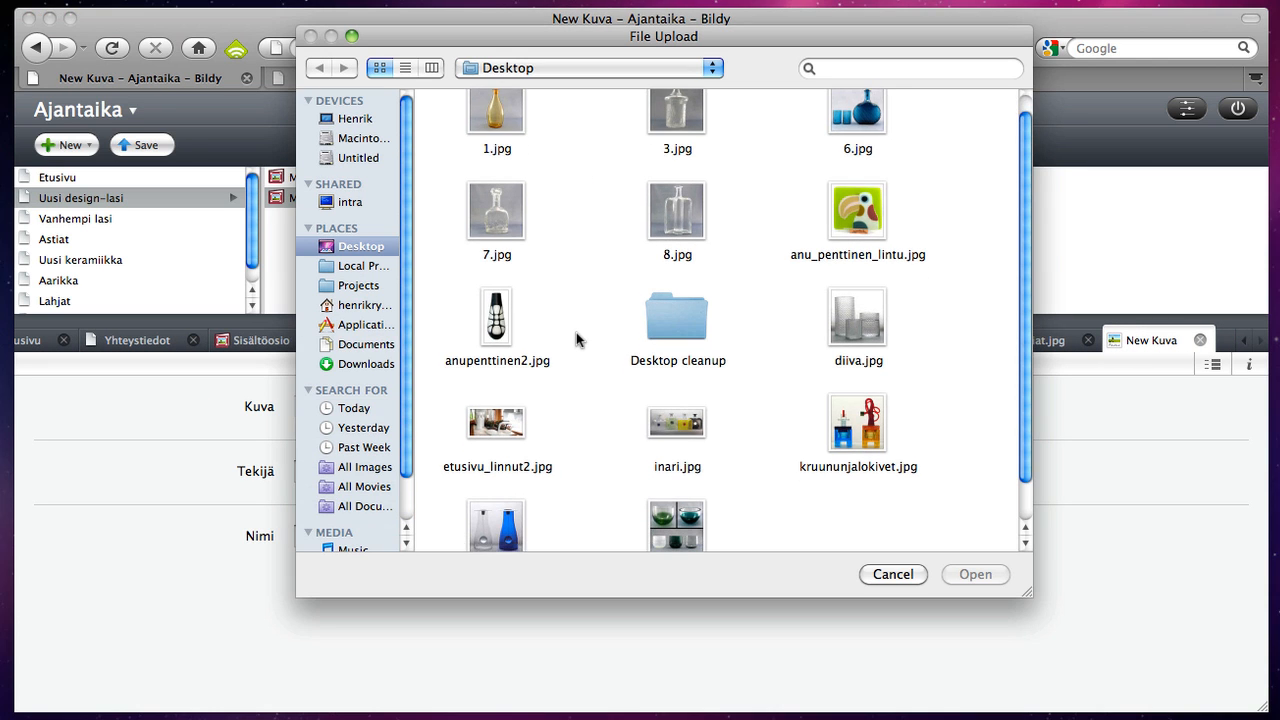
double_click(663, 537)
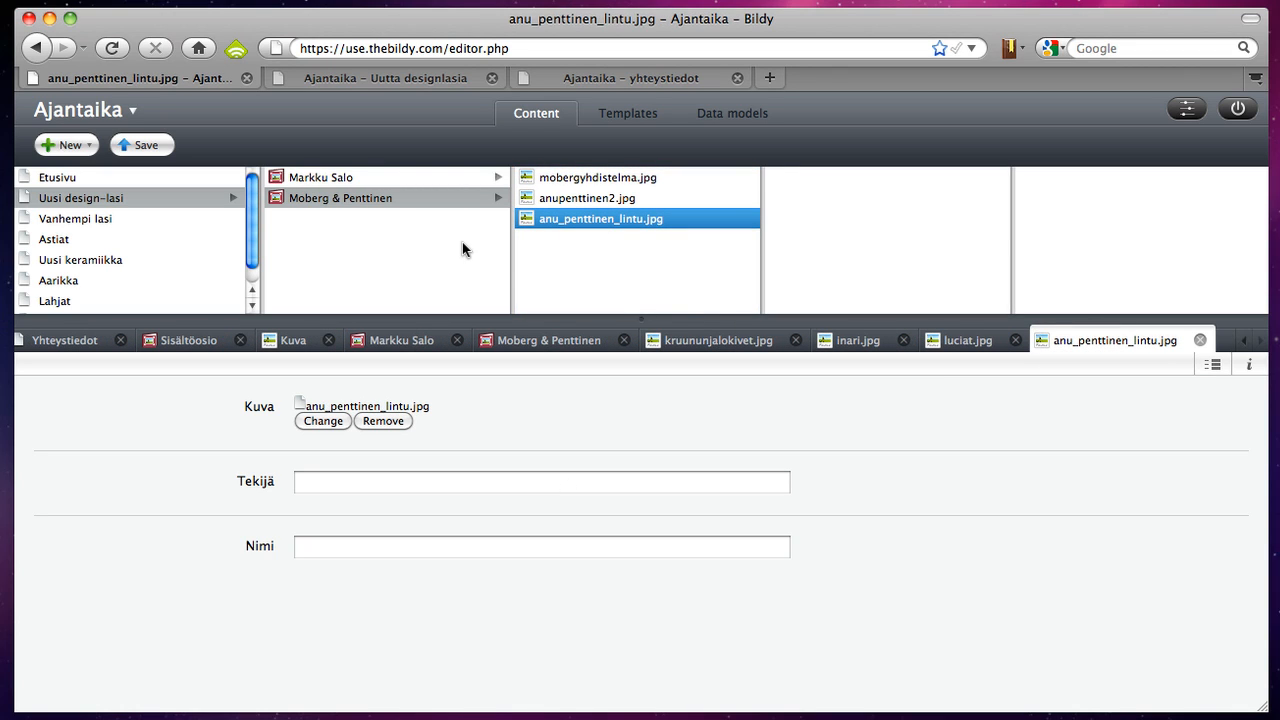
- Close all open editor documents except Sisältöosio and open the Sivu template
right_click(199, 341)
left_click(216, 364)
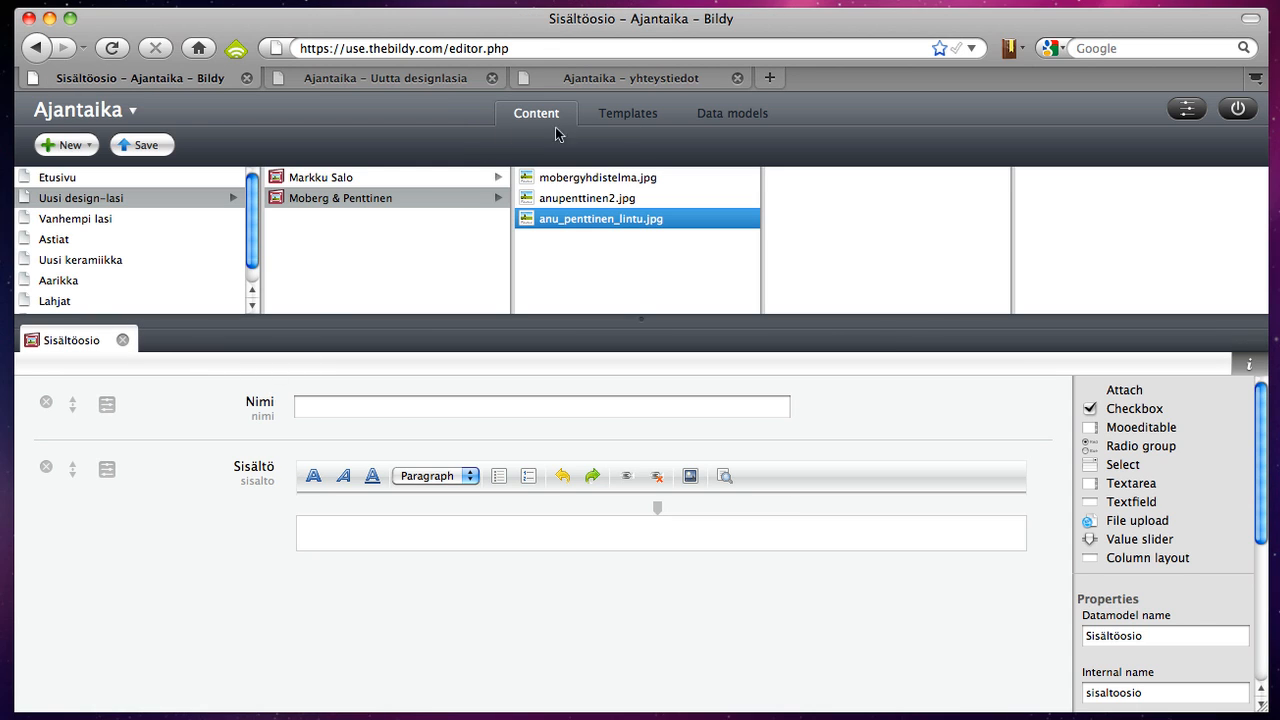
left_click(660, 116)
left_click(106, 182)
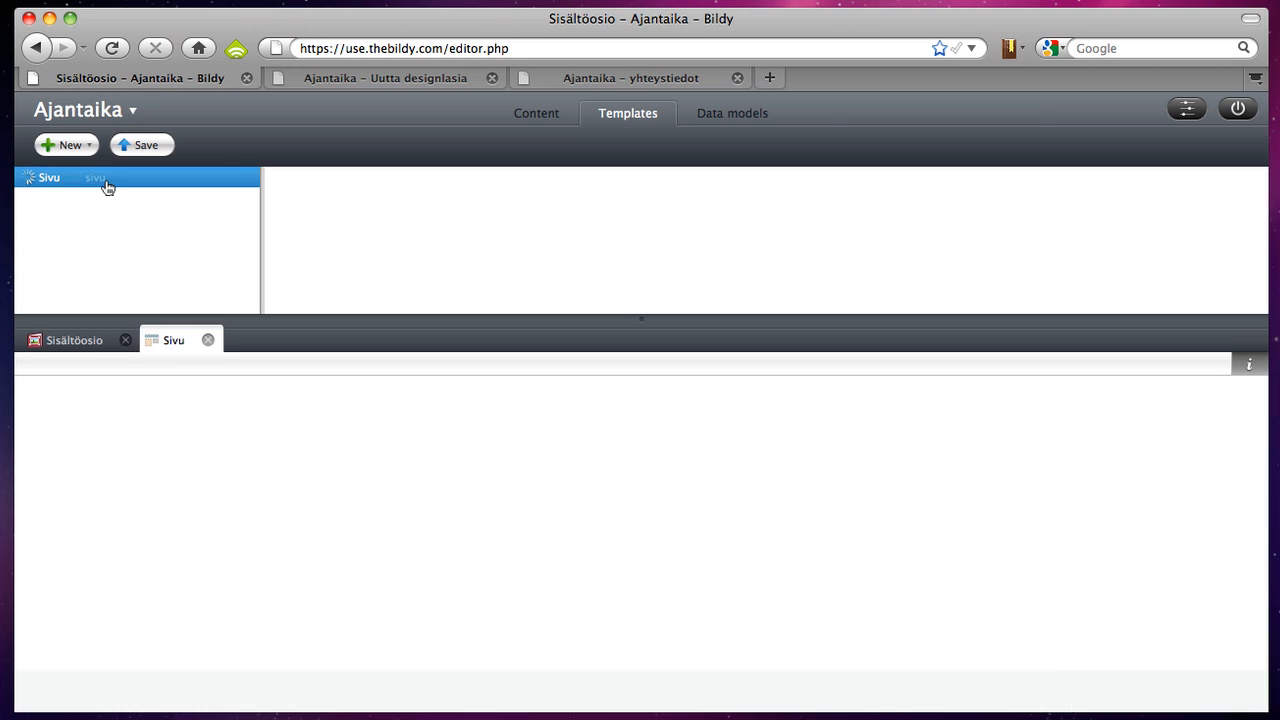
- Below the page image condition in the tekstialue div, add the opening tag <b:get name="sis" parent="<b:page.metadata.path/>">
scroll(366, 500, "down", 8)
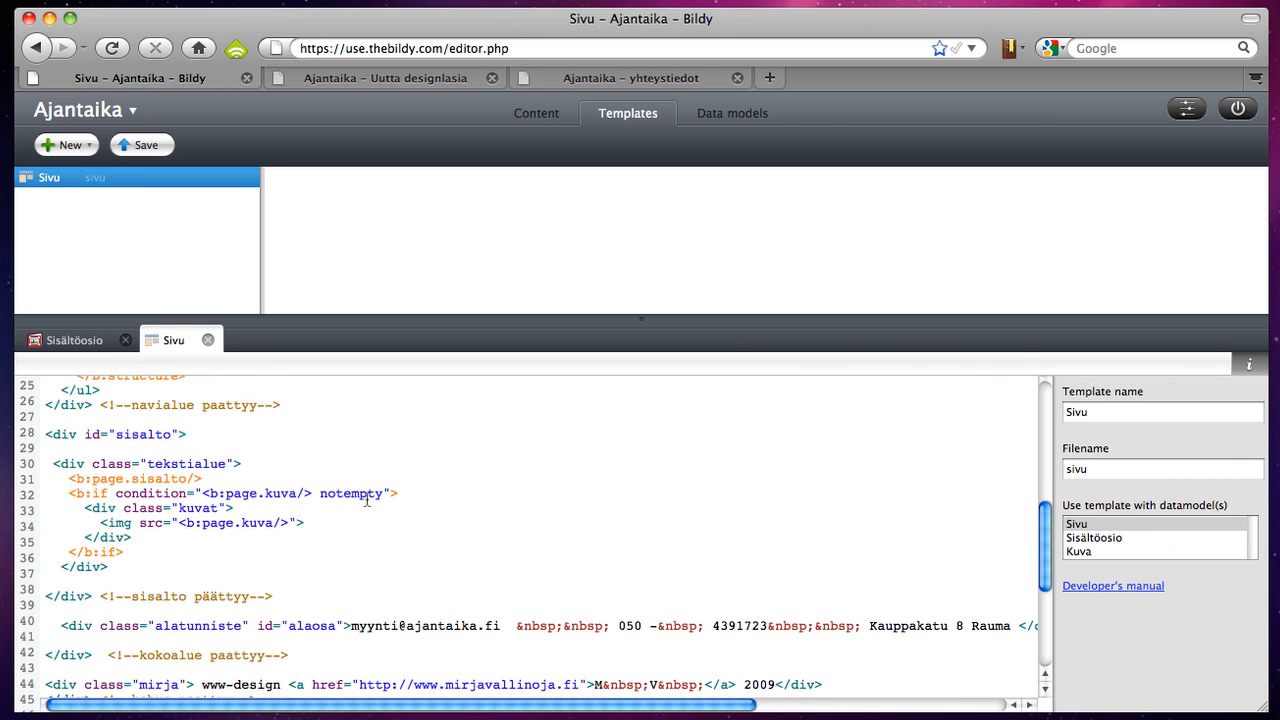
left_click(302, 527)
key("Down")
key("Return")
key("Return")
key("Return")
key("Up")
type("<b:get n")
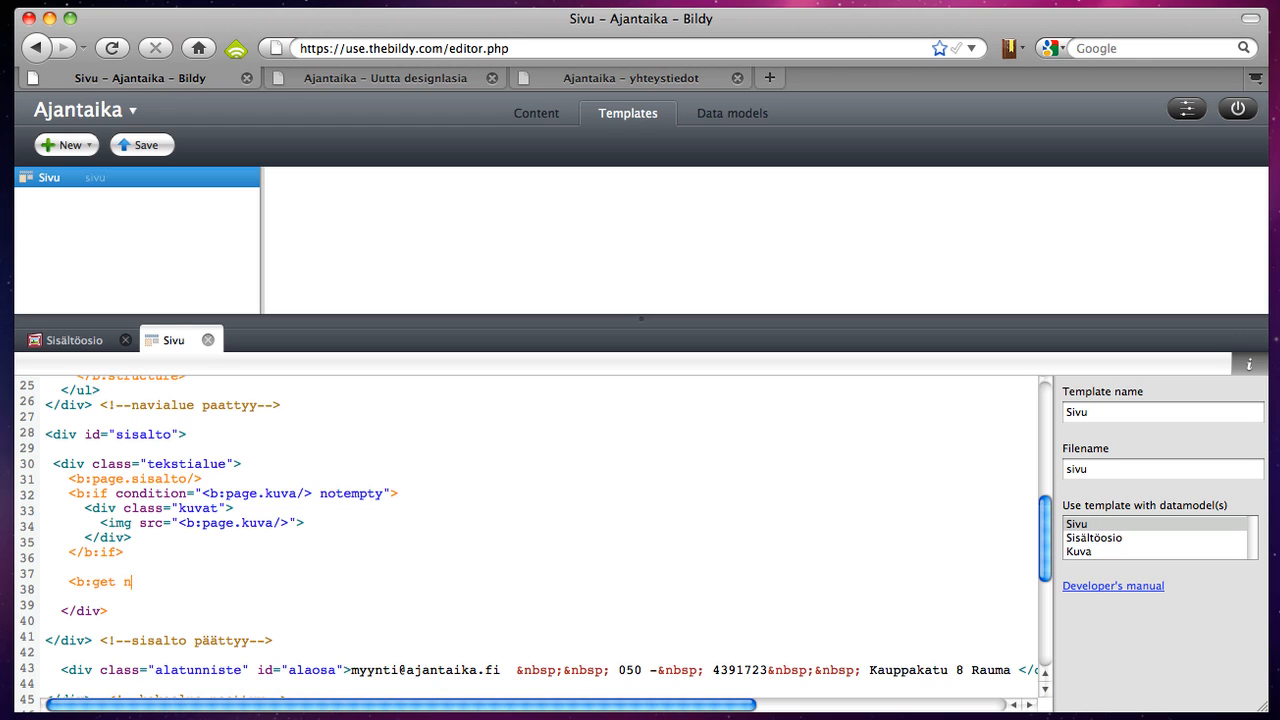
type("ame=\"sis\" parent=\"<b:page.meta")
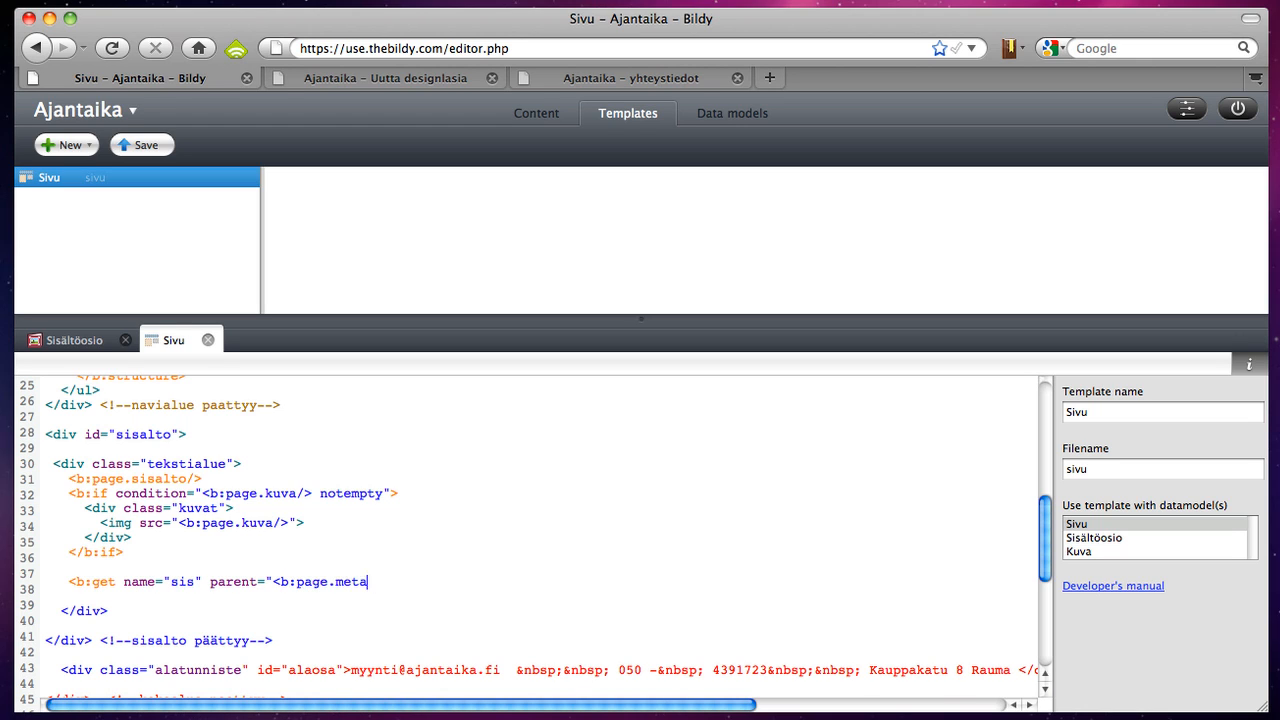
type("data.path/>\">")
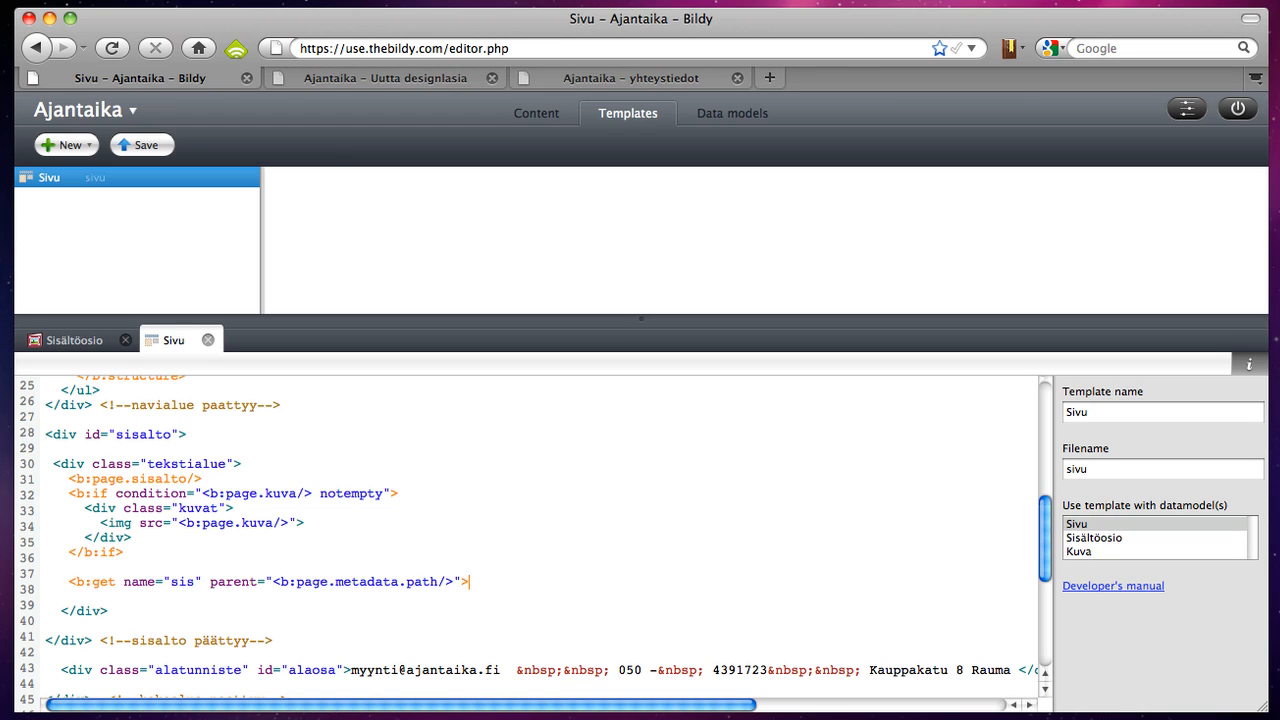
- Add from="sisaltoosio" before the parent attribute of the sis loop and close the loop with </b:get>
key("alt+Left")
key("Left")
type("from=\"sisalt")
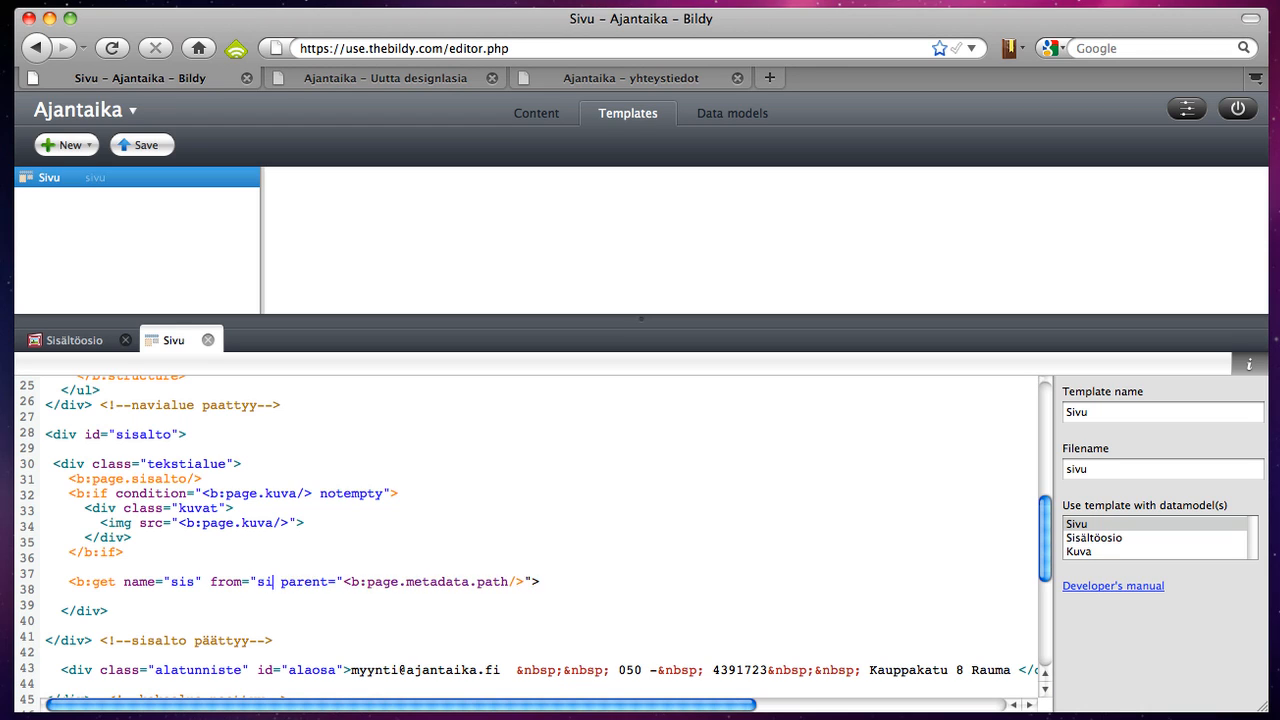
type("oosio\"")
key("Down")
key("Return")
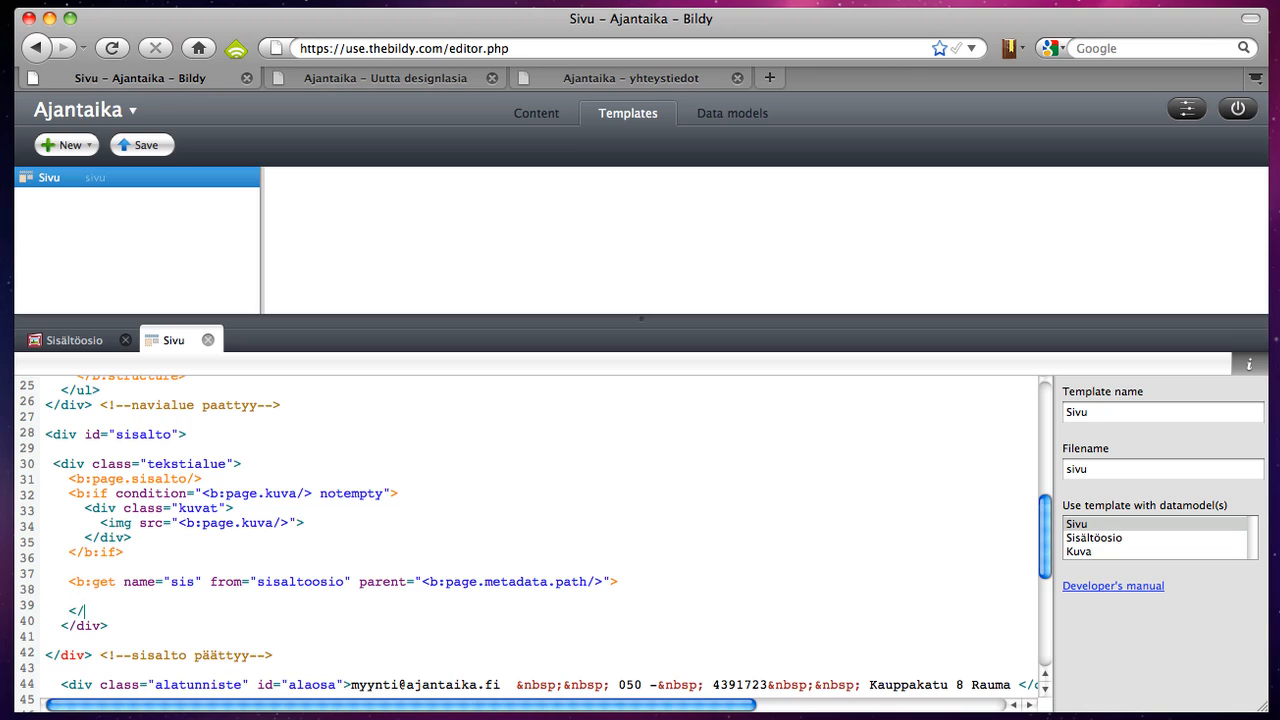
type("</b:get>")
- Output each section's content with <b:sis.sisalto/> inside the sis loop, leaving room below it
key("Up")
type("<b:sis.sisal")
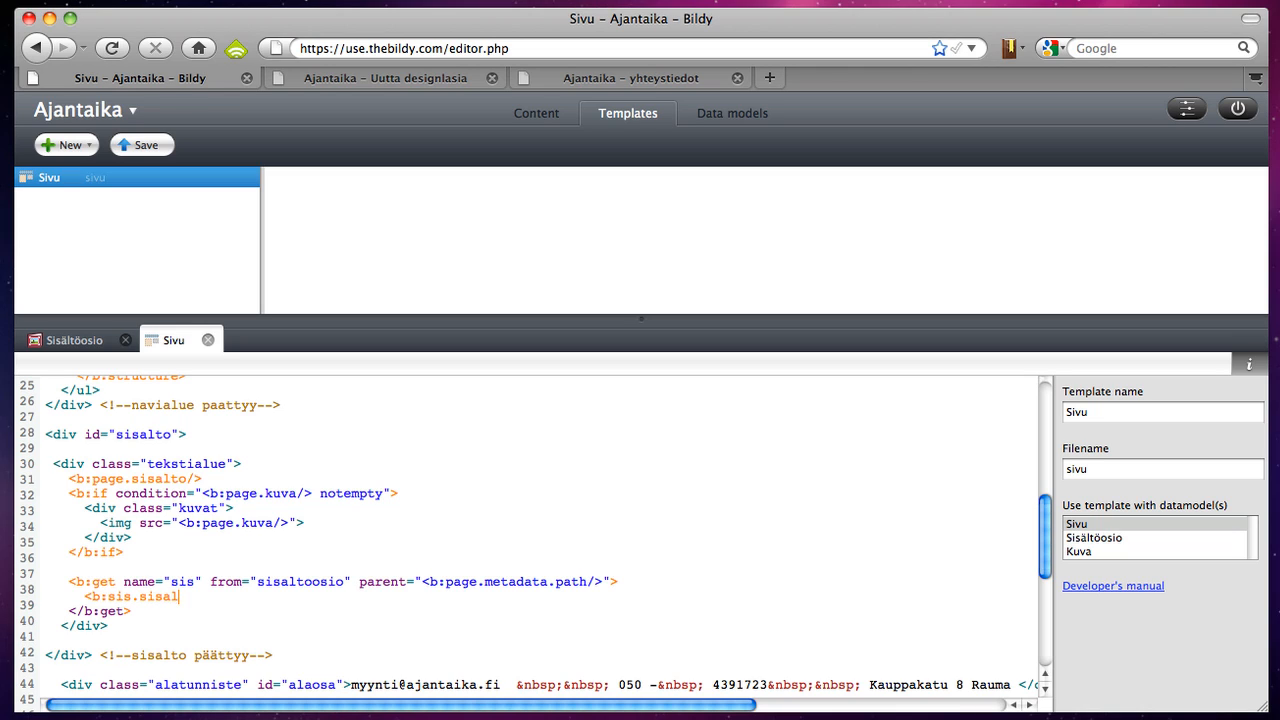
type("to/>")
key("Return")
key("Return")
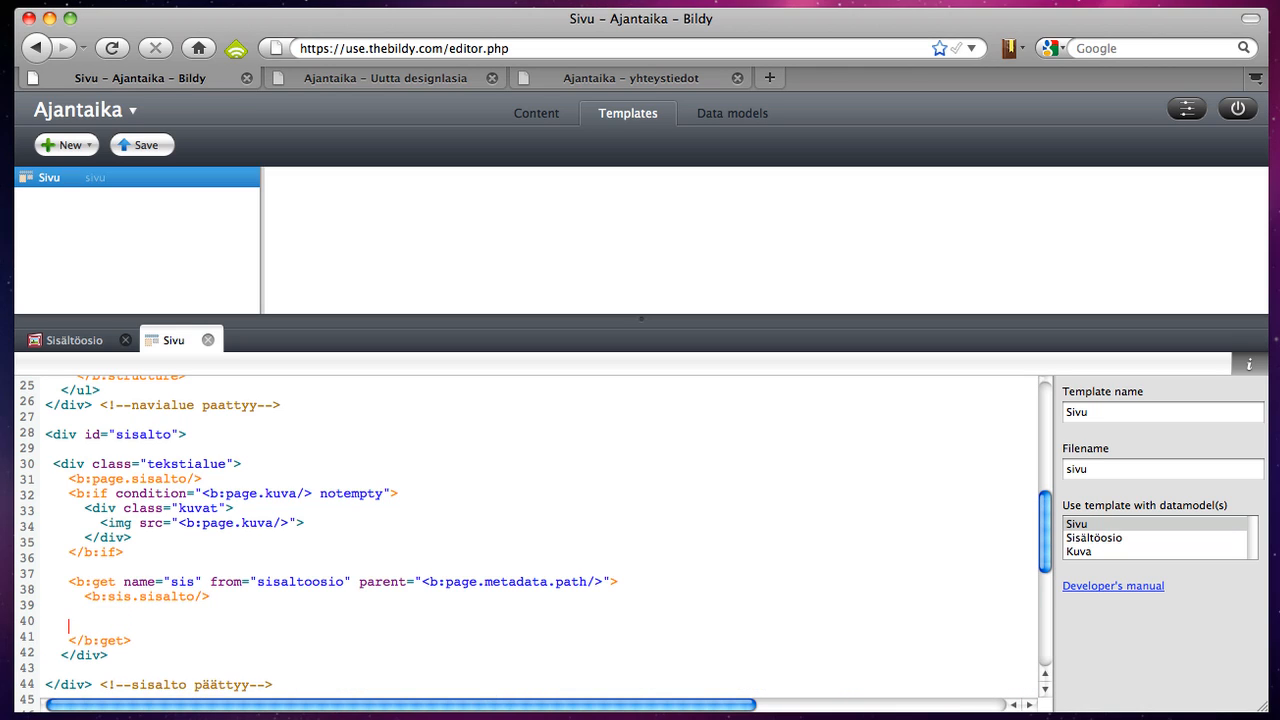
- Nest a loop <b:get name="kuv" from="kuva" parent="<b:sis.metadata.path/>"> with its closing tag under the section content
type("<b:get name=\"kuv\"")
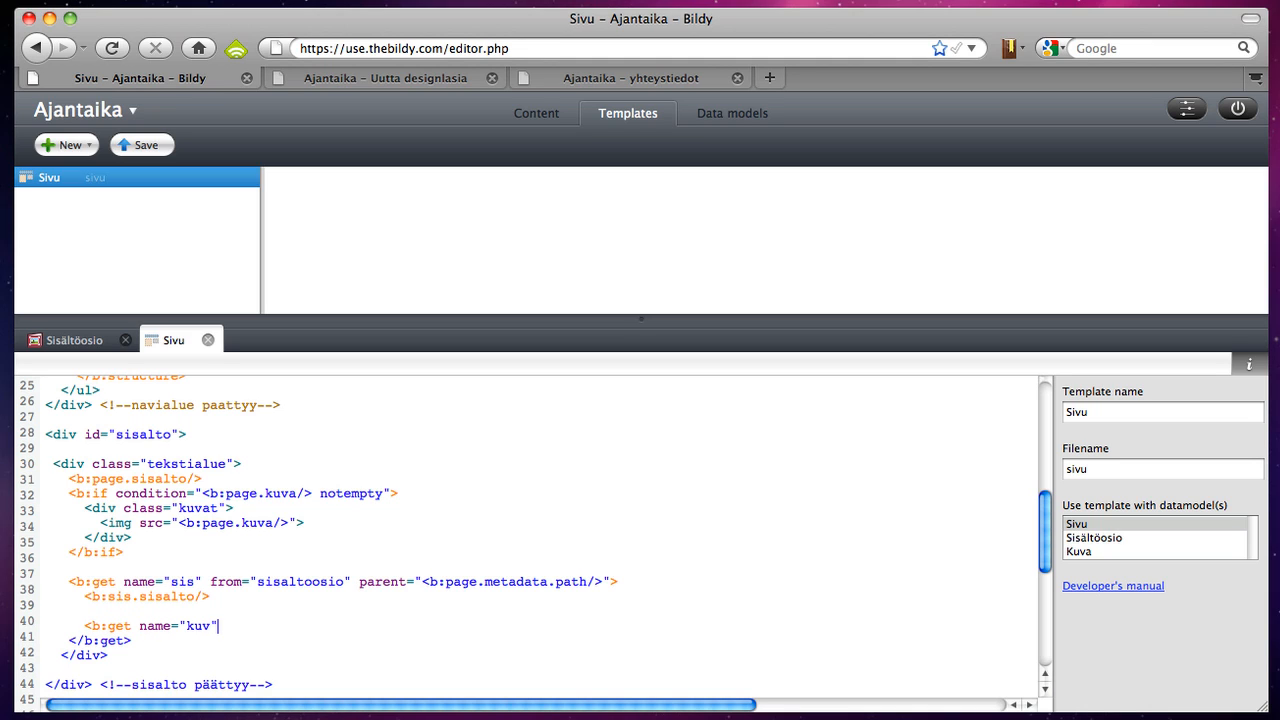
type(" from=\"kuva\" pare")
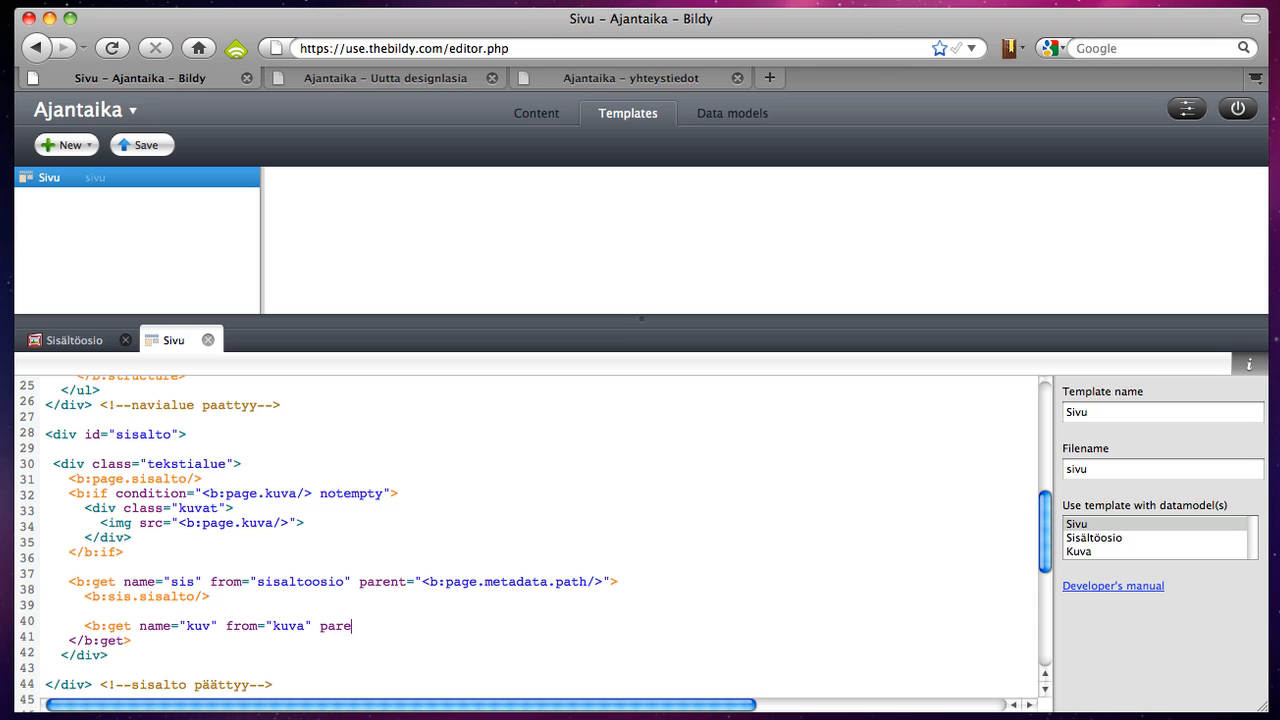
type("nt=\"<b:sis.metadata.")
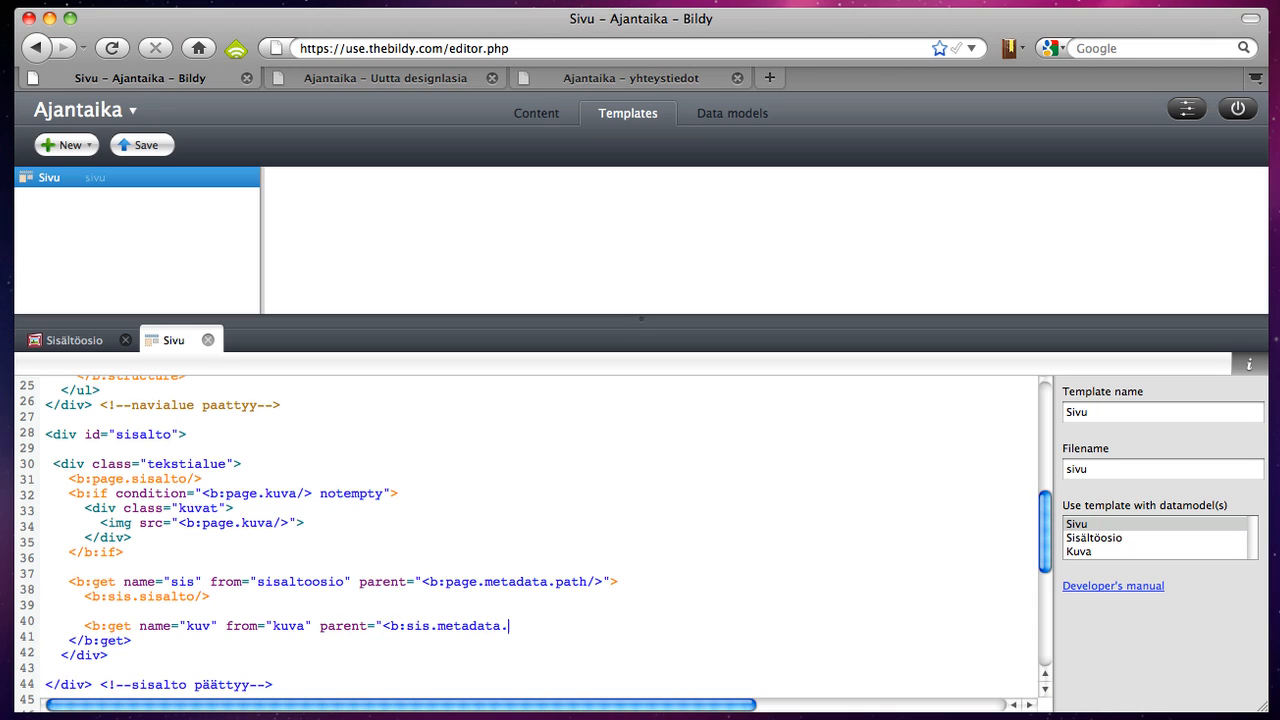
type("path/>\">")
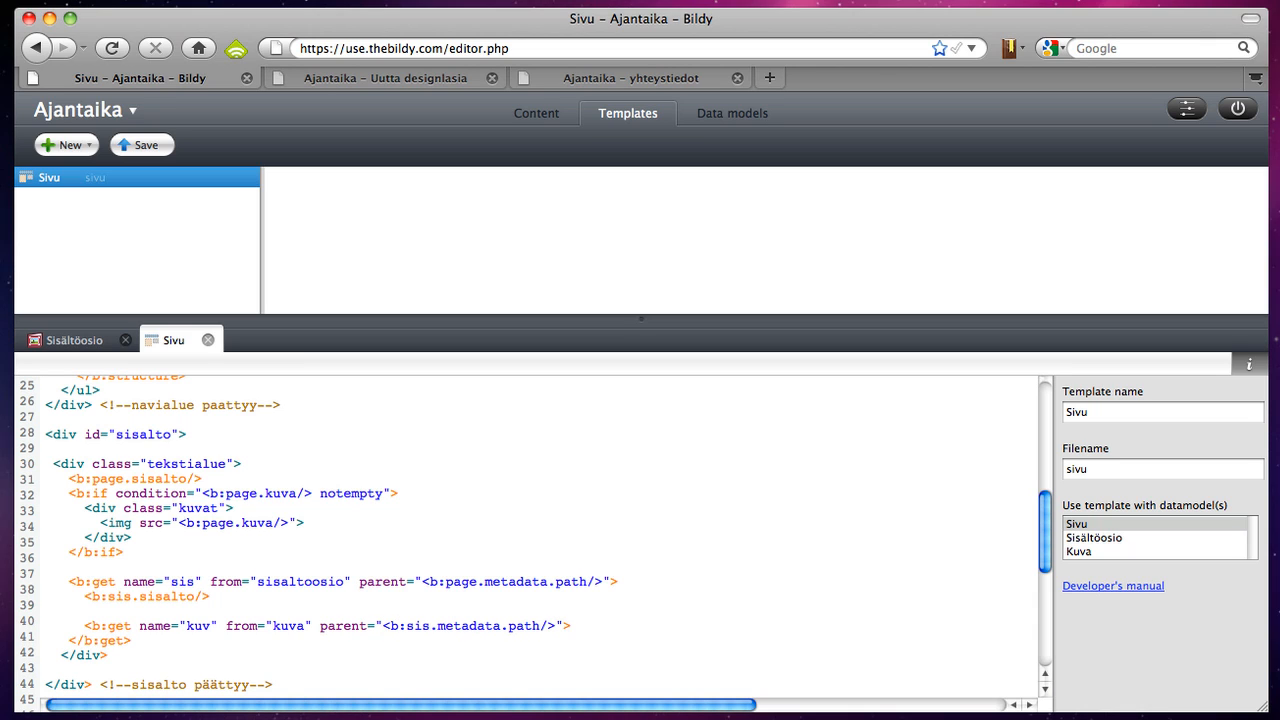
key("Return")
key("Return")
type("</b:ge")
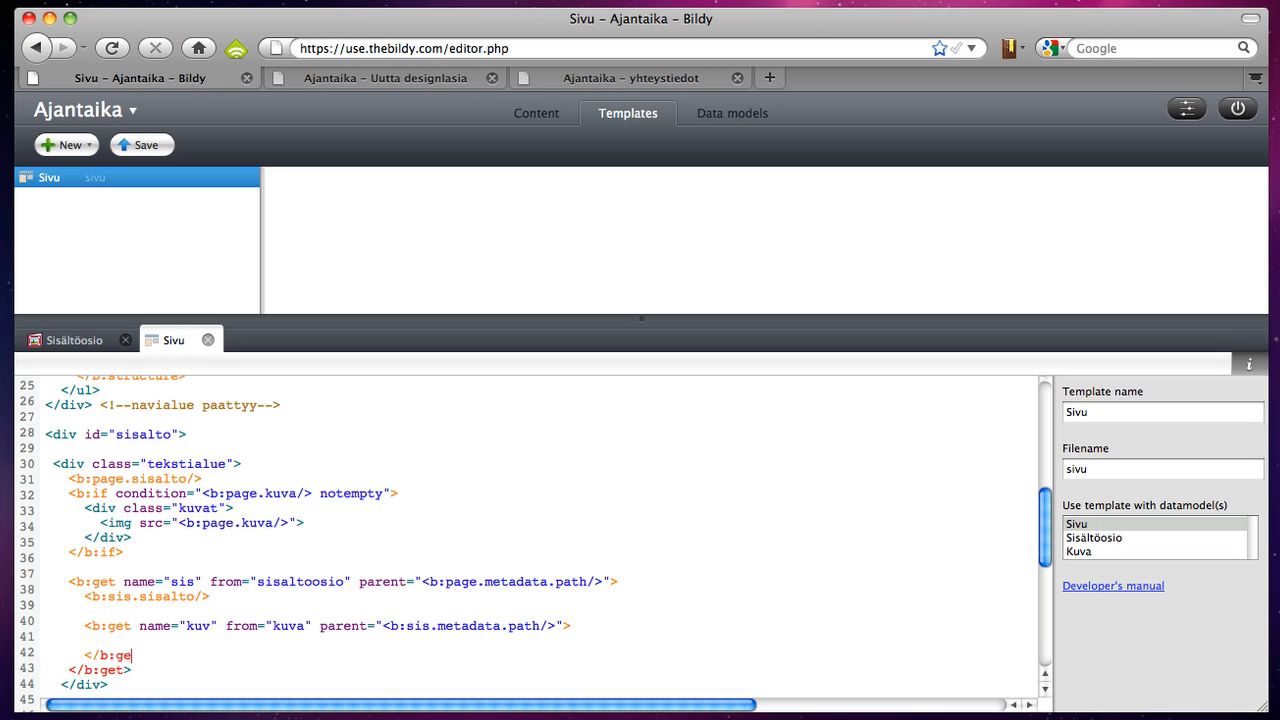
- Wrap the kuv loop's output in a div of class kuvat using b:before and b:after tags
type("t>  <b:before><div clas")
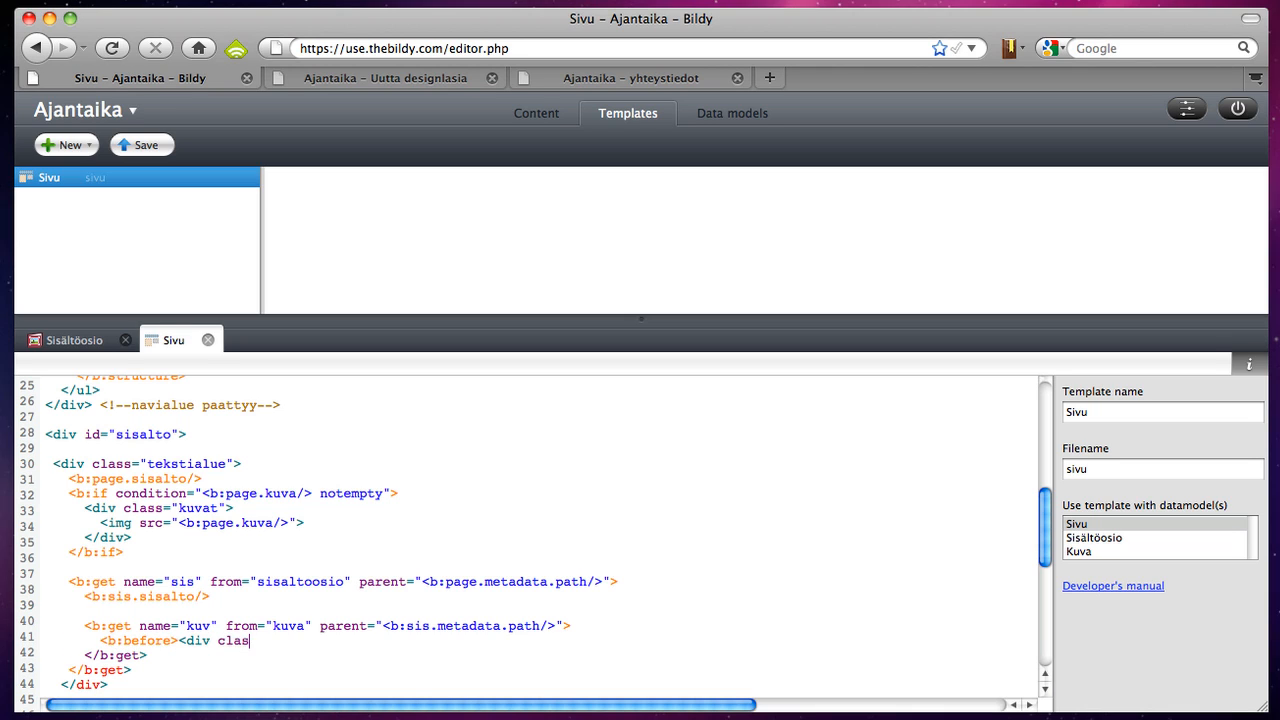
type("s=\"kuvat\"></b:before>")
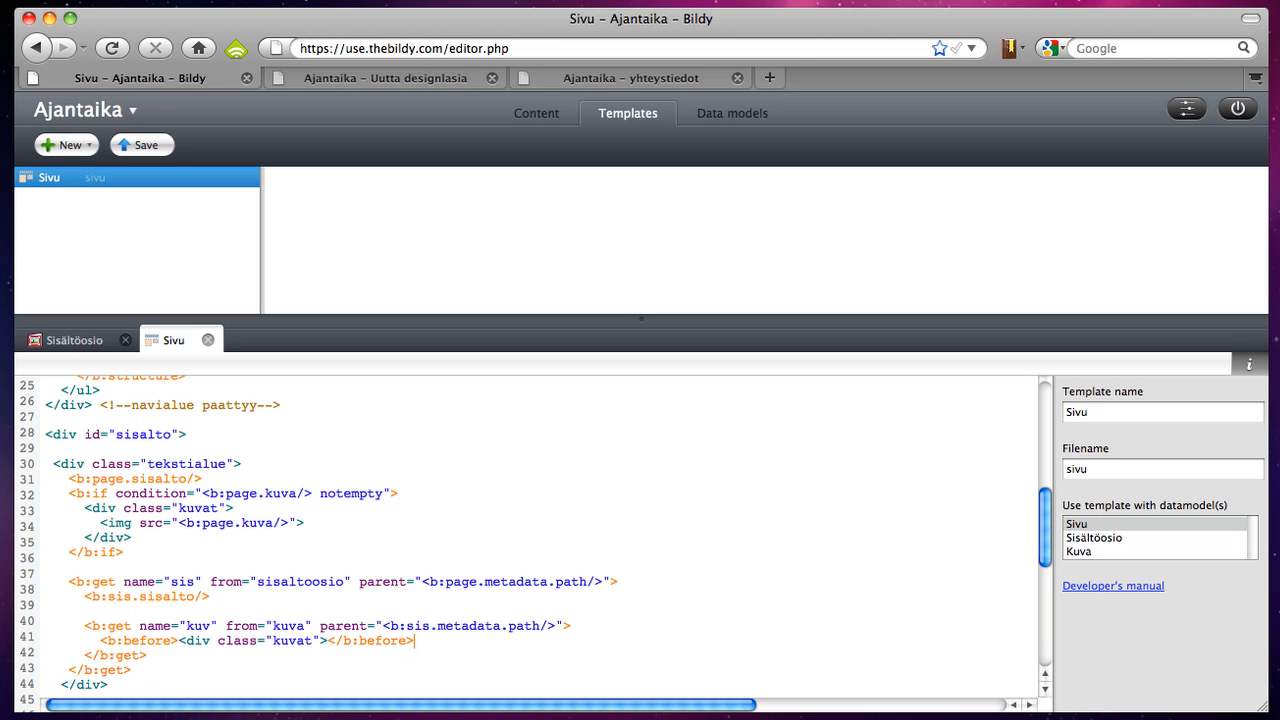
key("Return")
key("Return")
type("<b:after></")
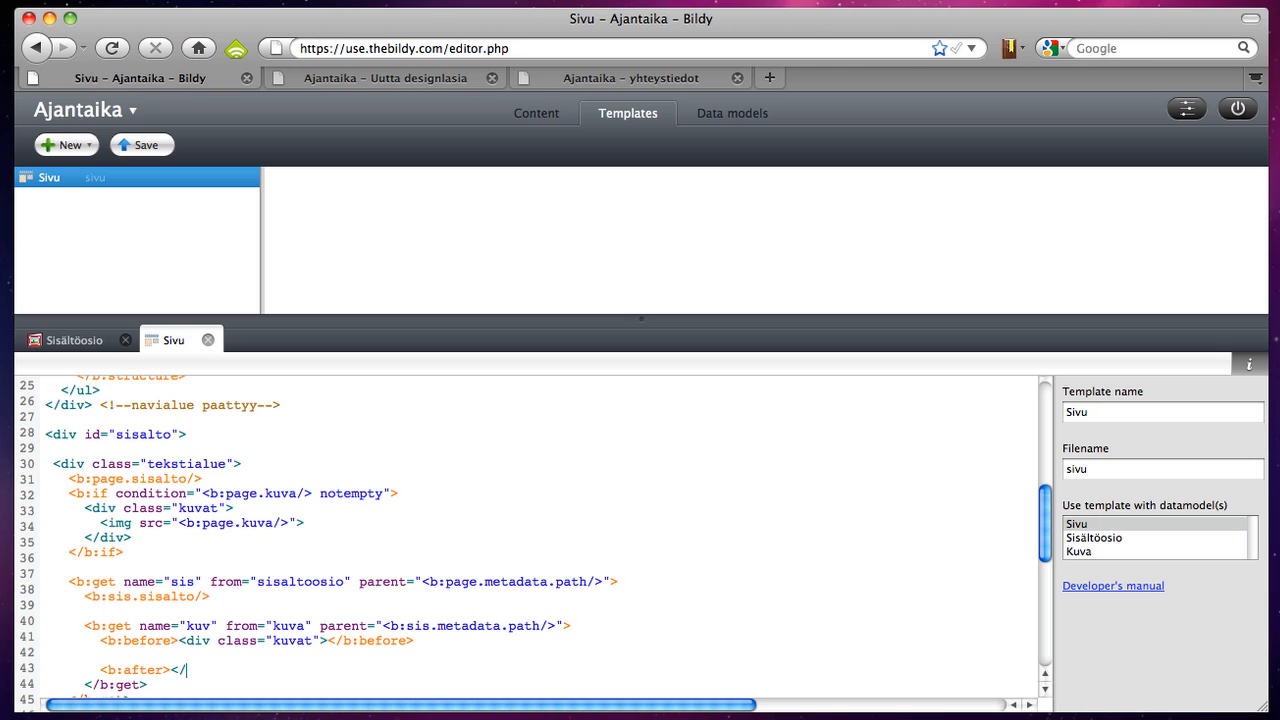
type("div></b:after>")
- Insert <img src="<b:kuv.kuva/>"> between the b:before and b:after lines and save the Sivu template
key("Up")
type("<img")
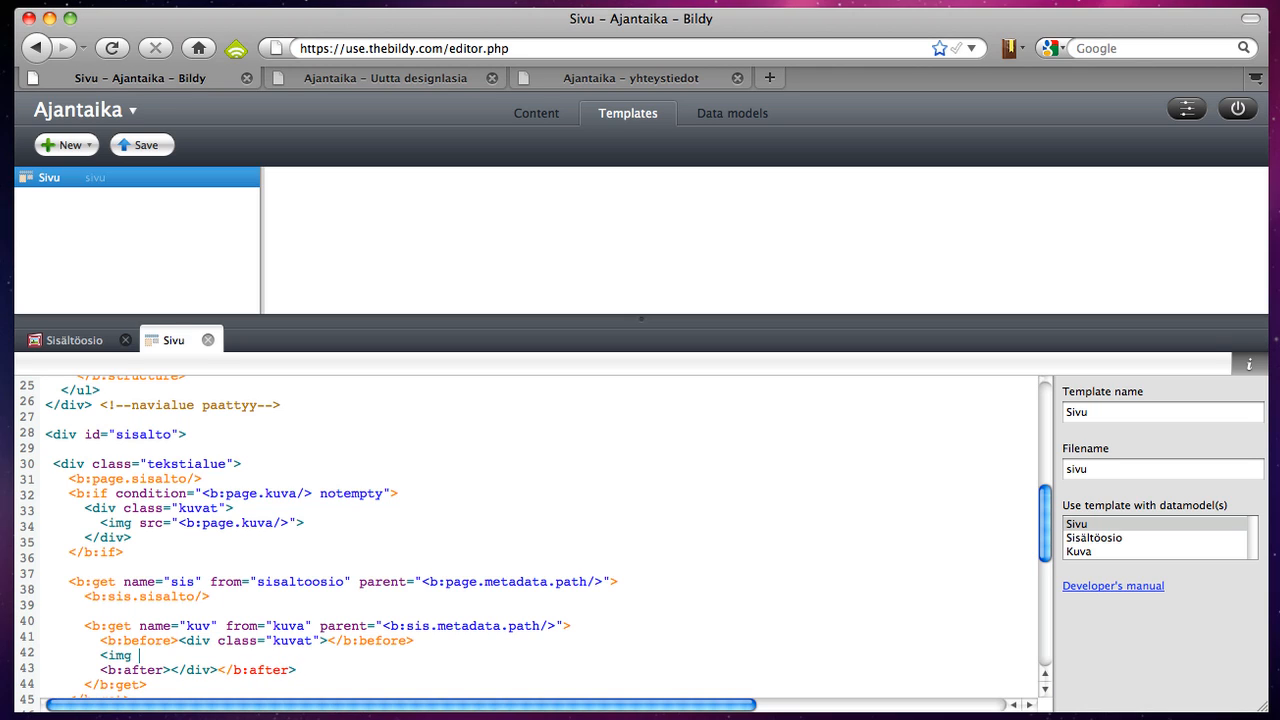
type(" src=\"<b:kuv.kuva")
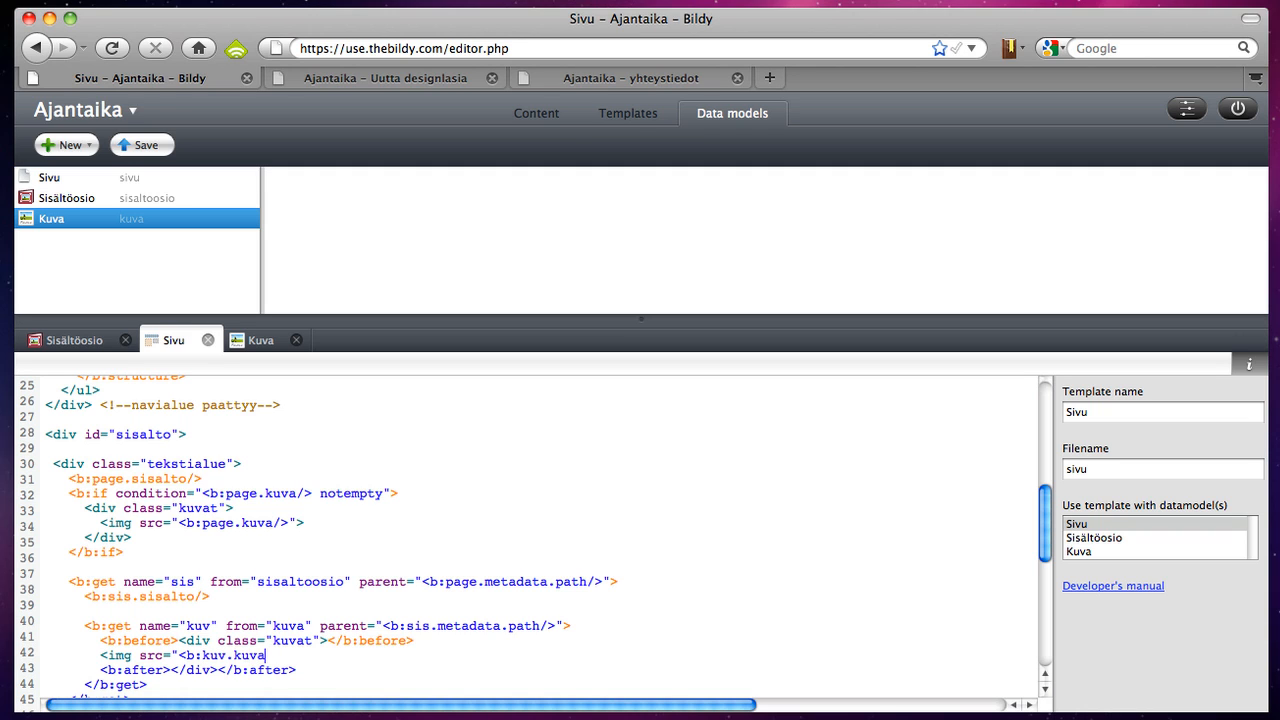
type("/>\">")
scroll(530, 535, "down", 2)
key("ctrl+s")
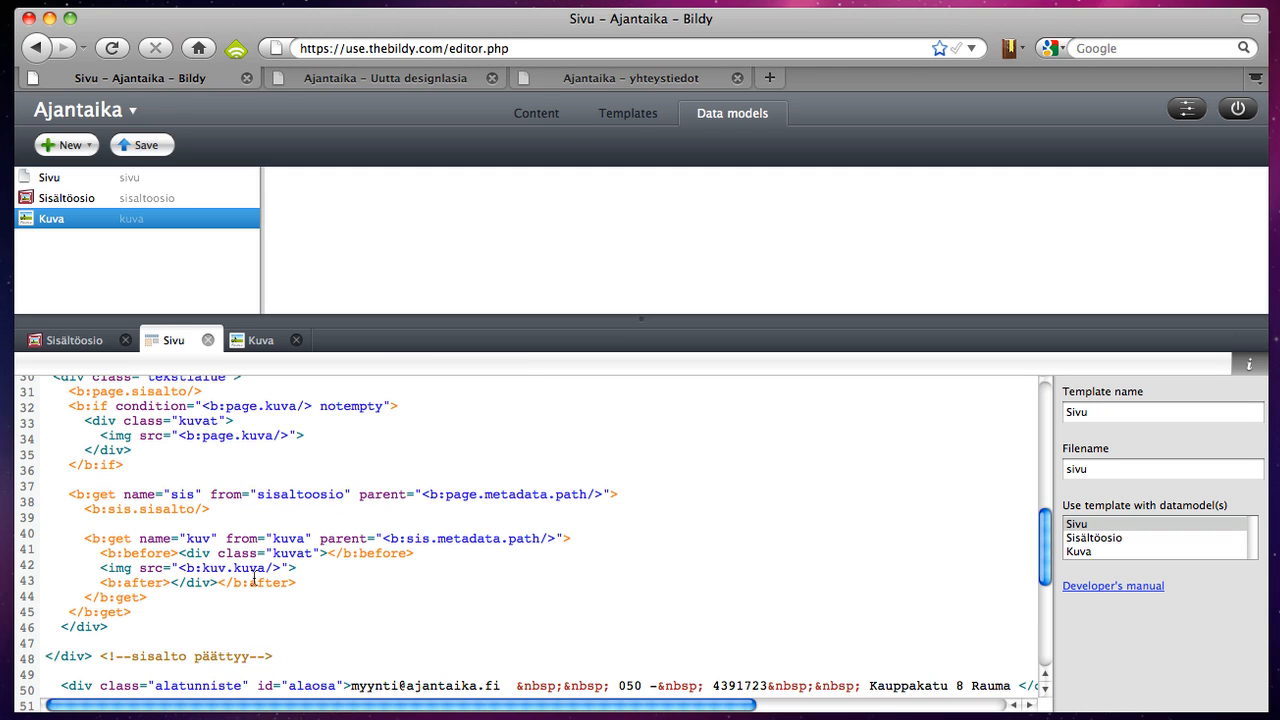
- Examine the designer sections and product images on the rebuilt site's Uusi design-lasi page
left_click(609, 81)
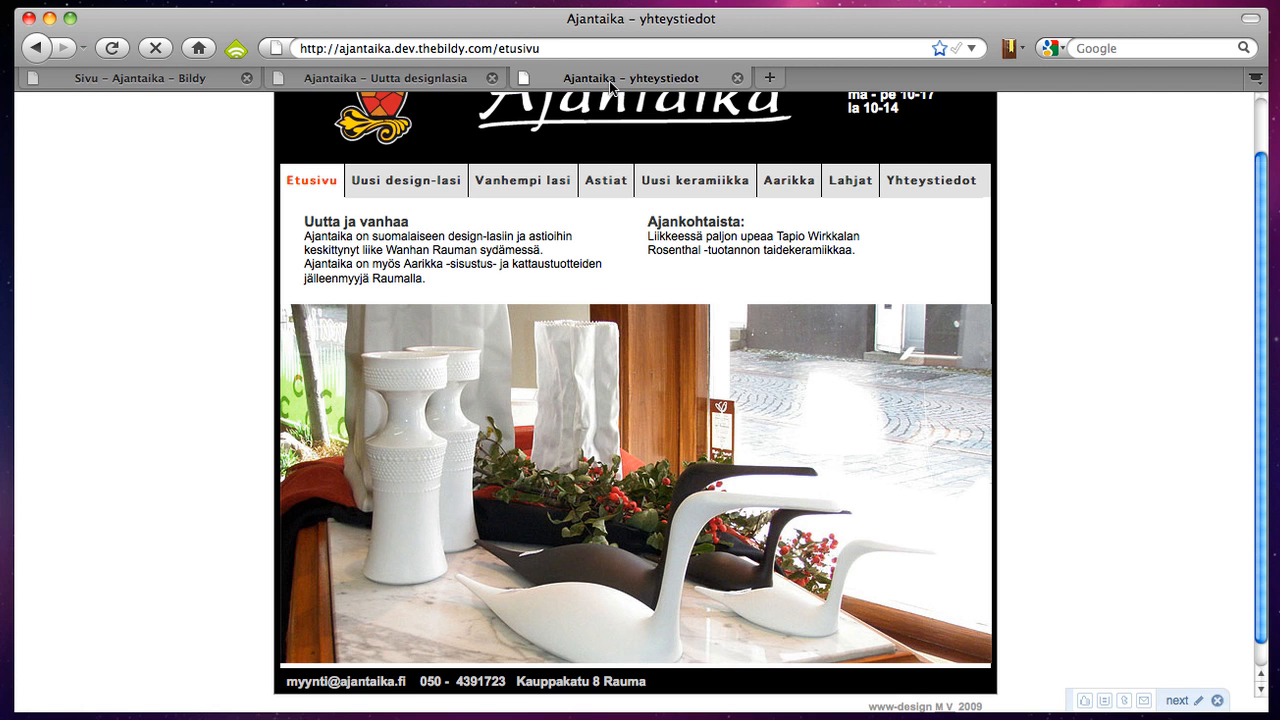
left_click(418, 181)
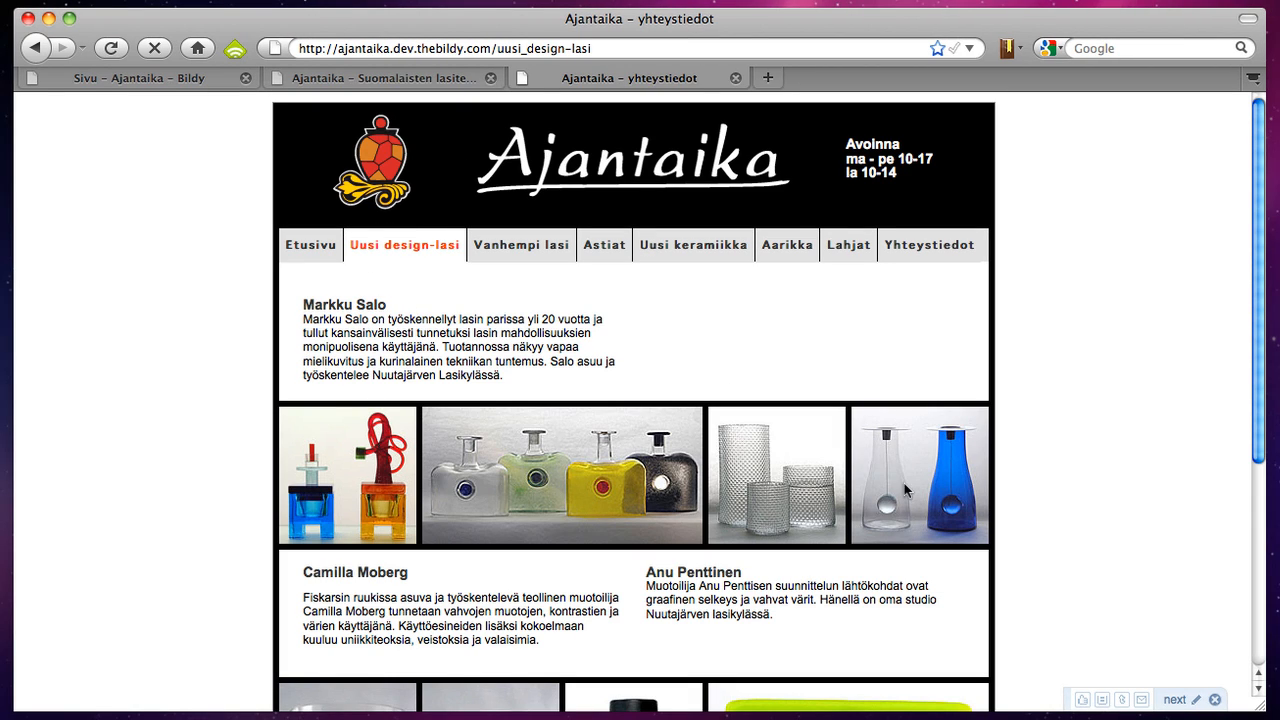
scroll(621, 587, "down", 3)
scroll(436, 593, "down", 4)
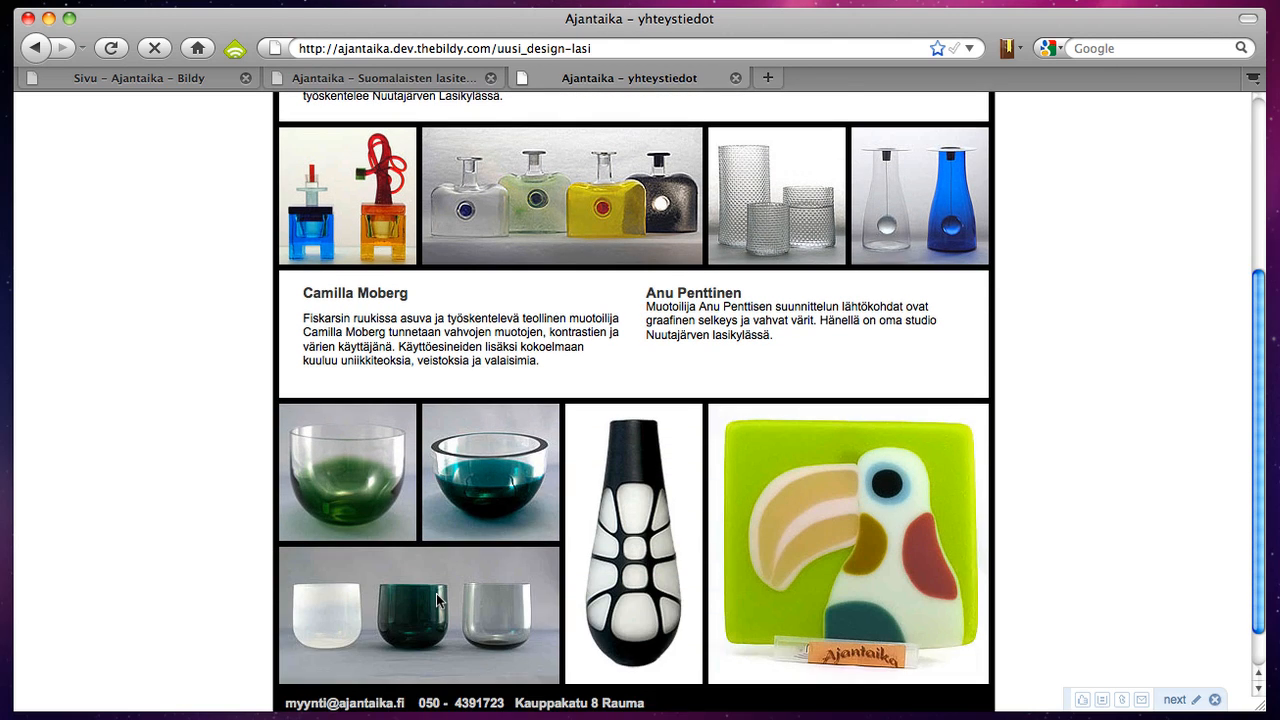
scroll(436, 593, "up", 7)
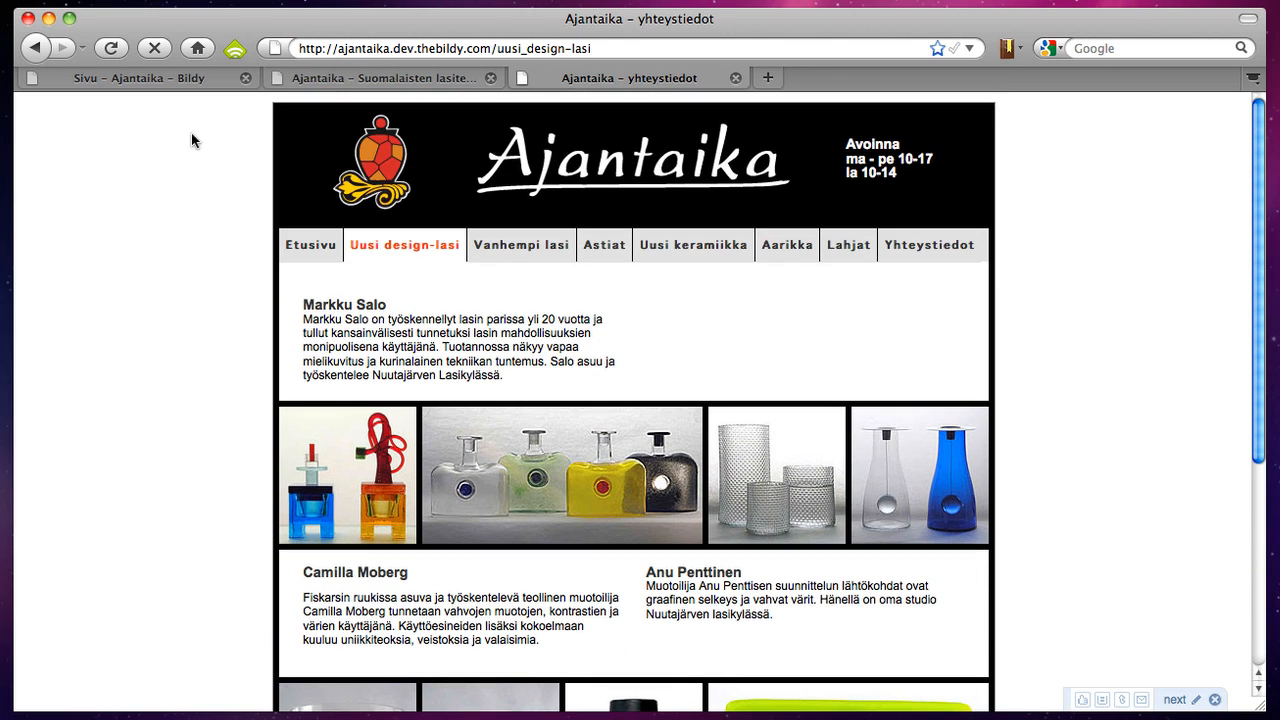
- Back in Bildy, duplicate the two-designer Sisältöosio together with its images under Uusi design-lasi
left_click(138, 78)
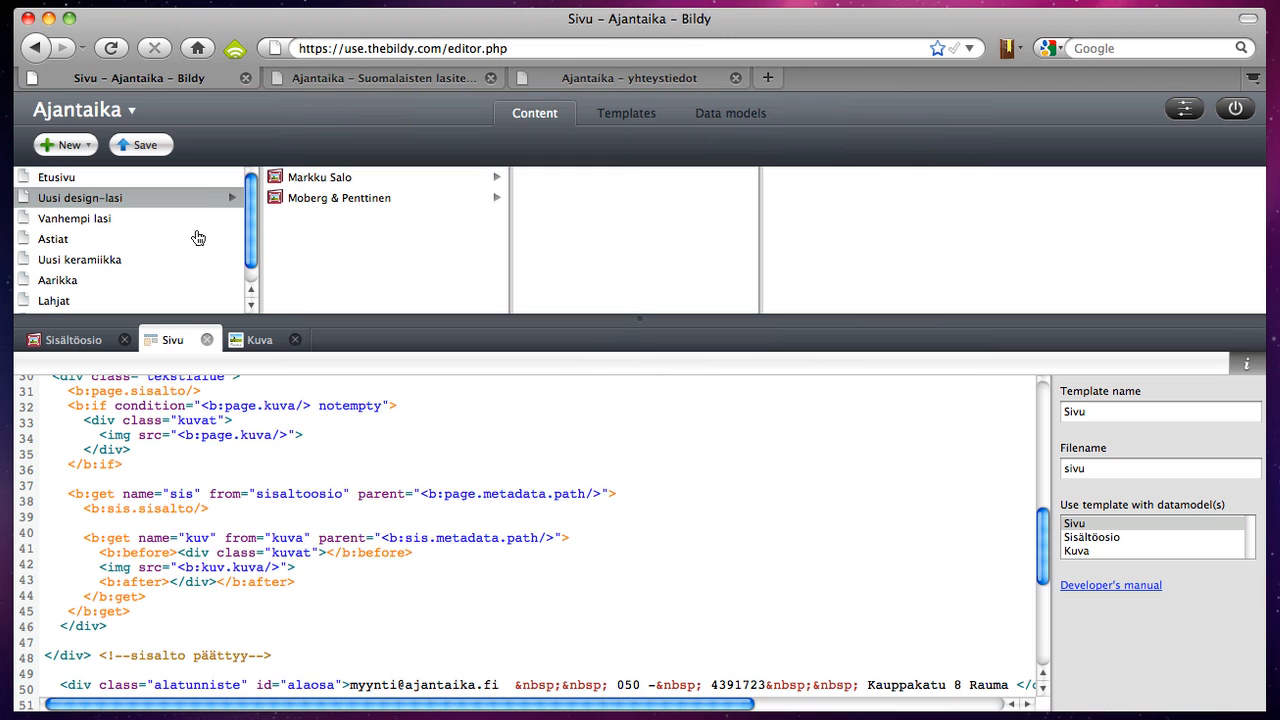
right_click(300, 199)
left_click(334, 275)
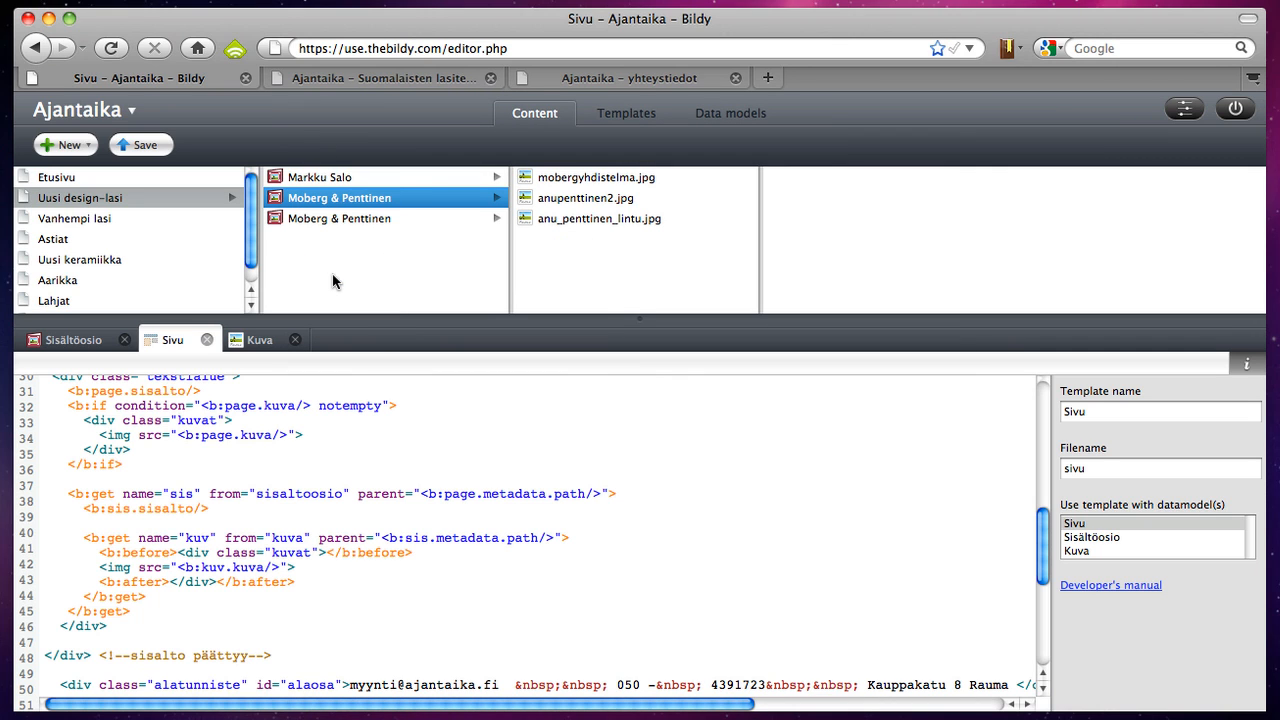
- Reload the rebuilt Uusi design-lasi page and check how the duplicated designer section is displayed
left_click(576, 80)
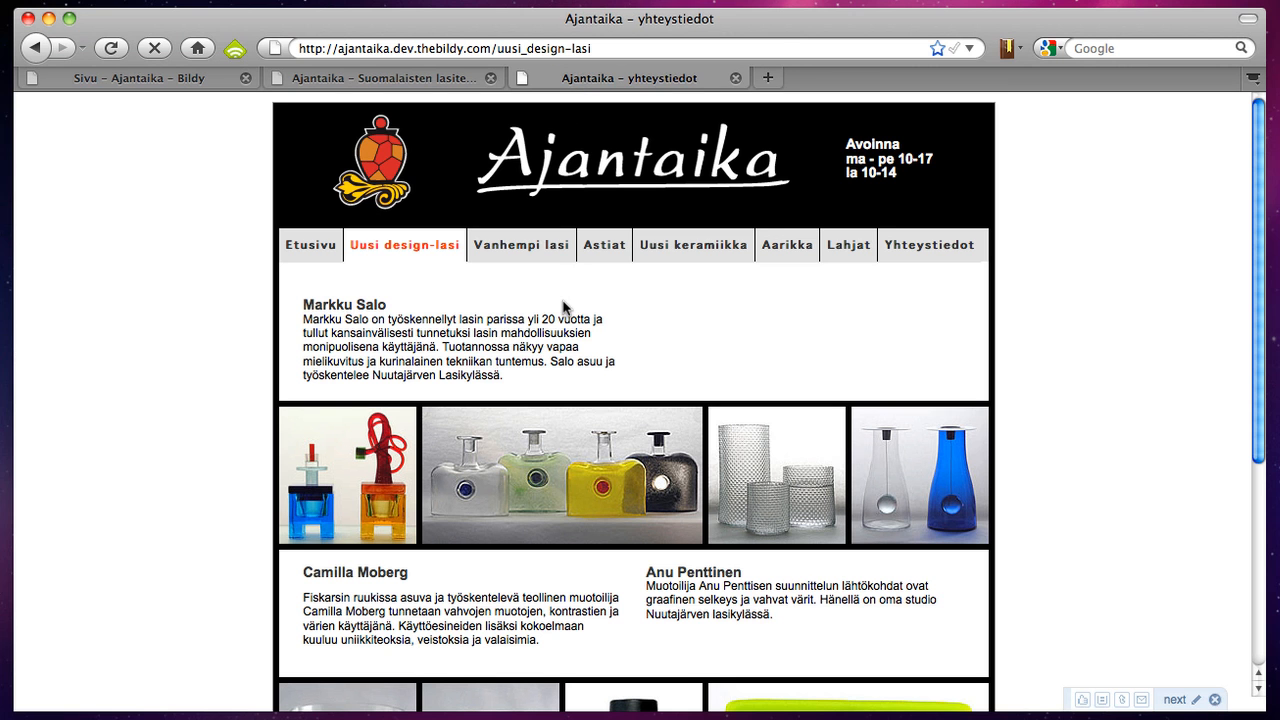
key("super+r")
scroll(563, 323, "down", 6)
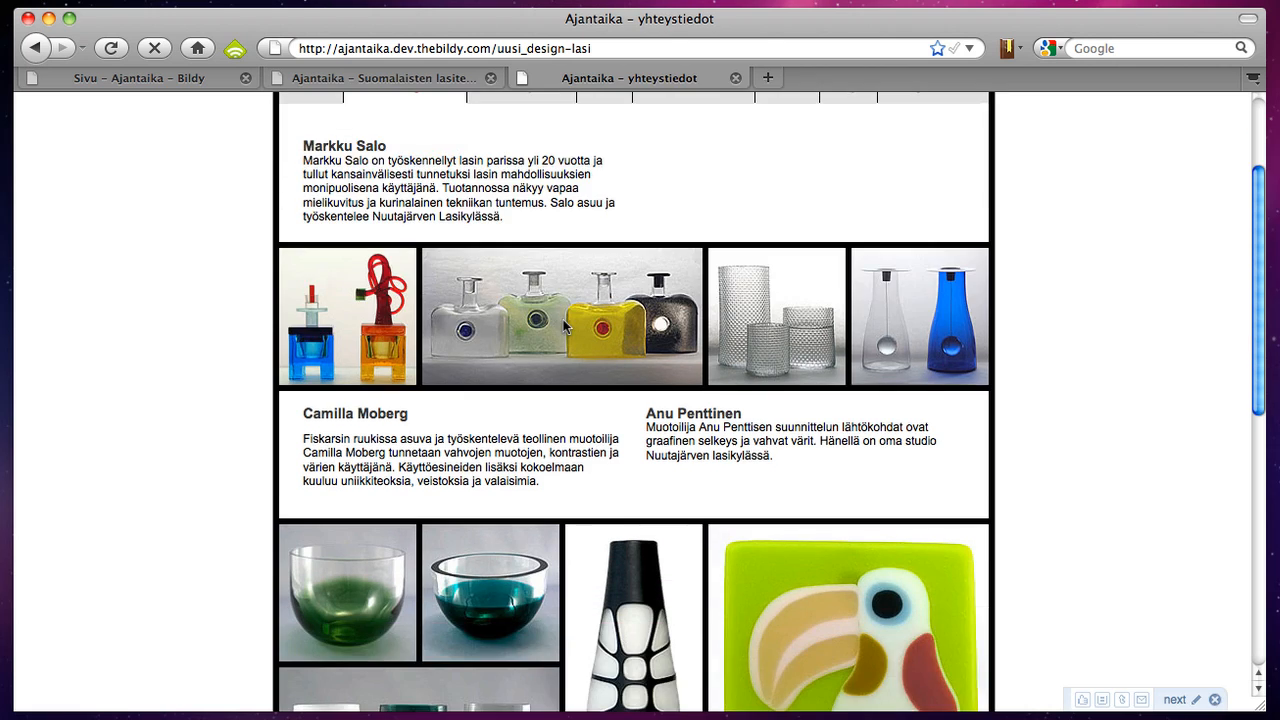
scroll(716, 500, "down", 2)
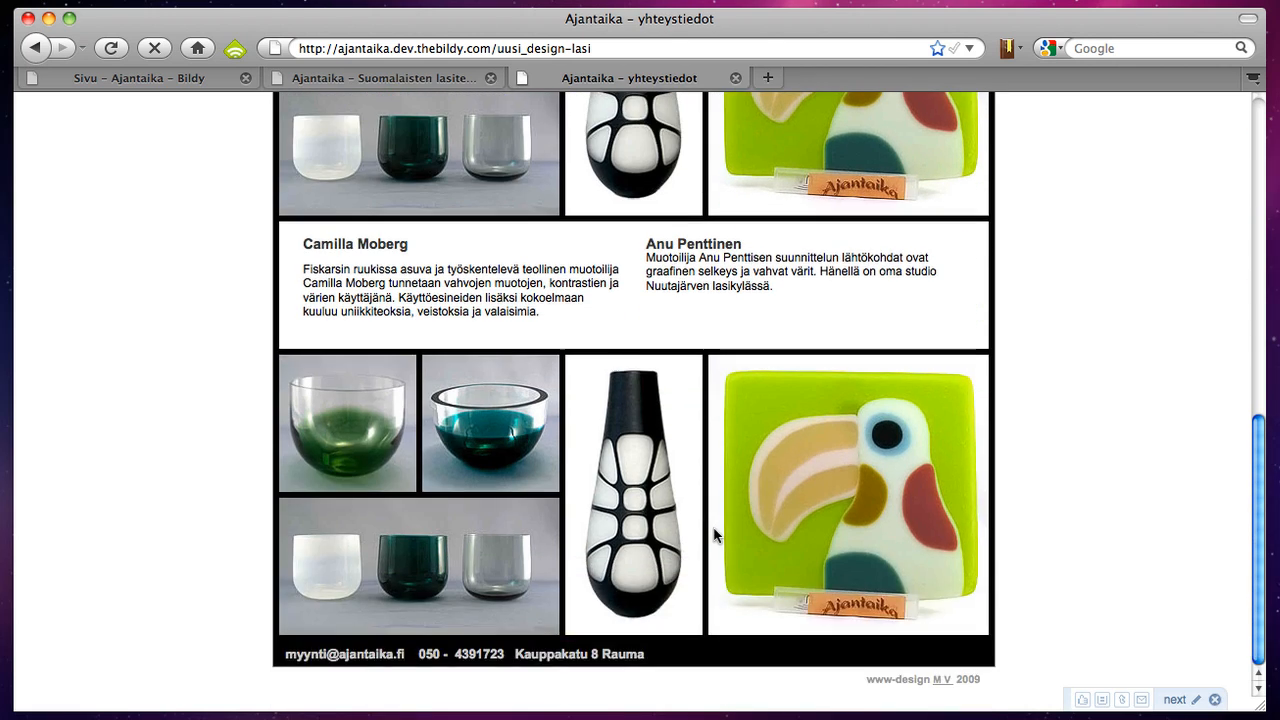
scroll(691, 500, "up", 6)
scroll(600, 440, "up", 2)
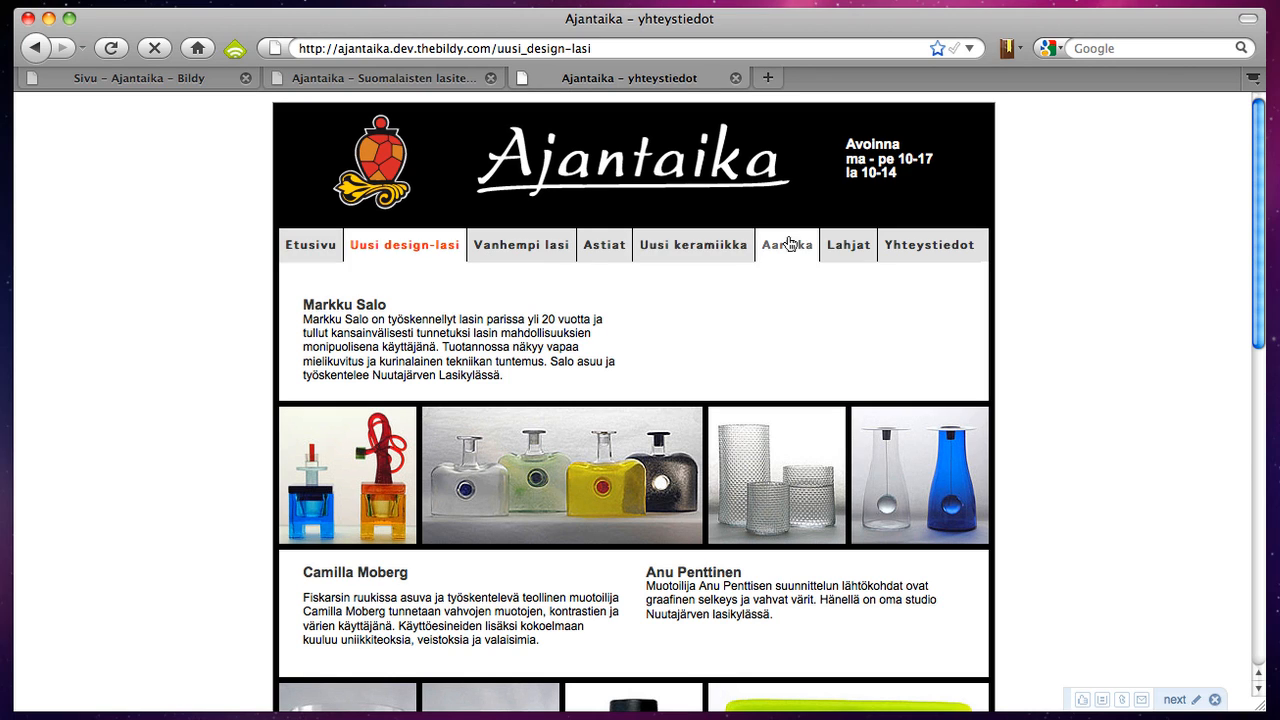
- Compare the site's Etusivu page with its Bildy document and browse to the first designer's section under Uusi design-lasi
left_click(297, 248)
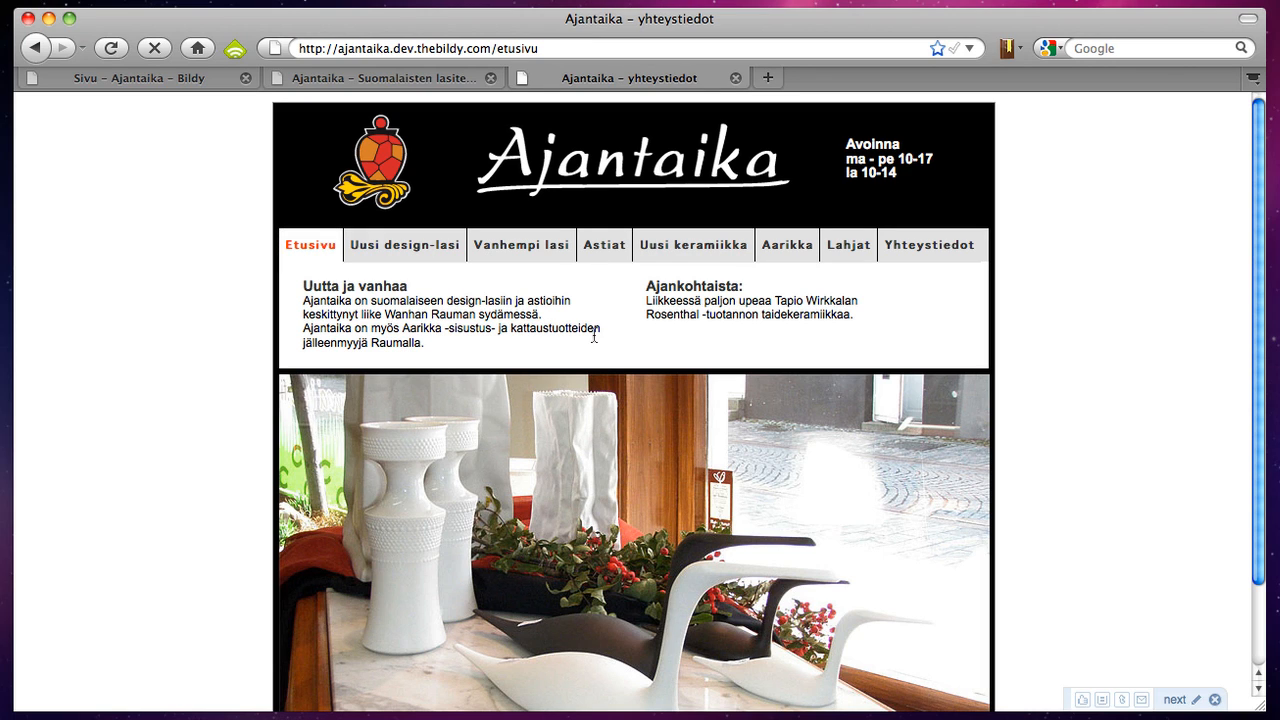
left_click(77, 80)
left_click(103, 180)
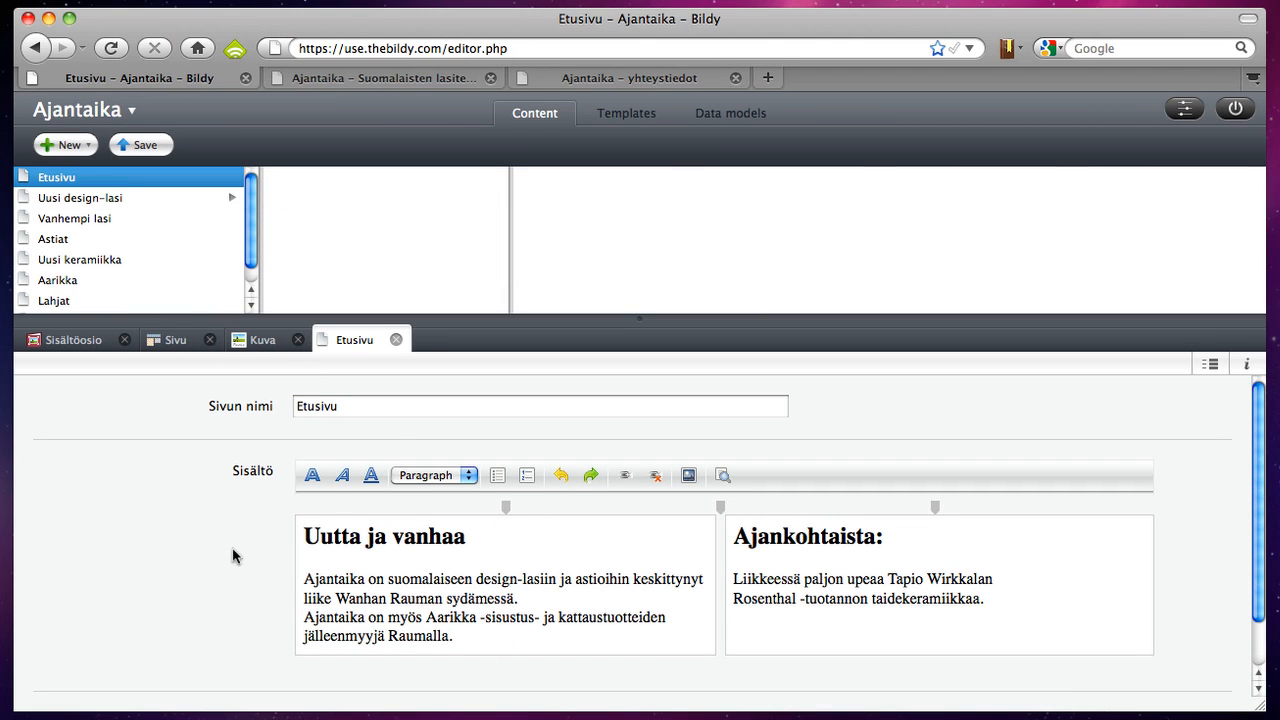
left_click(110, 199)
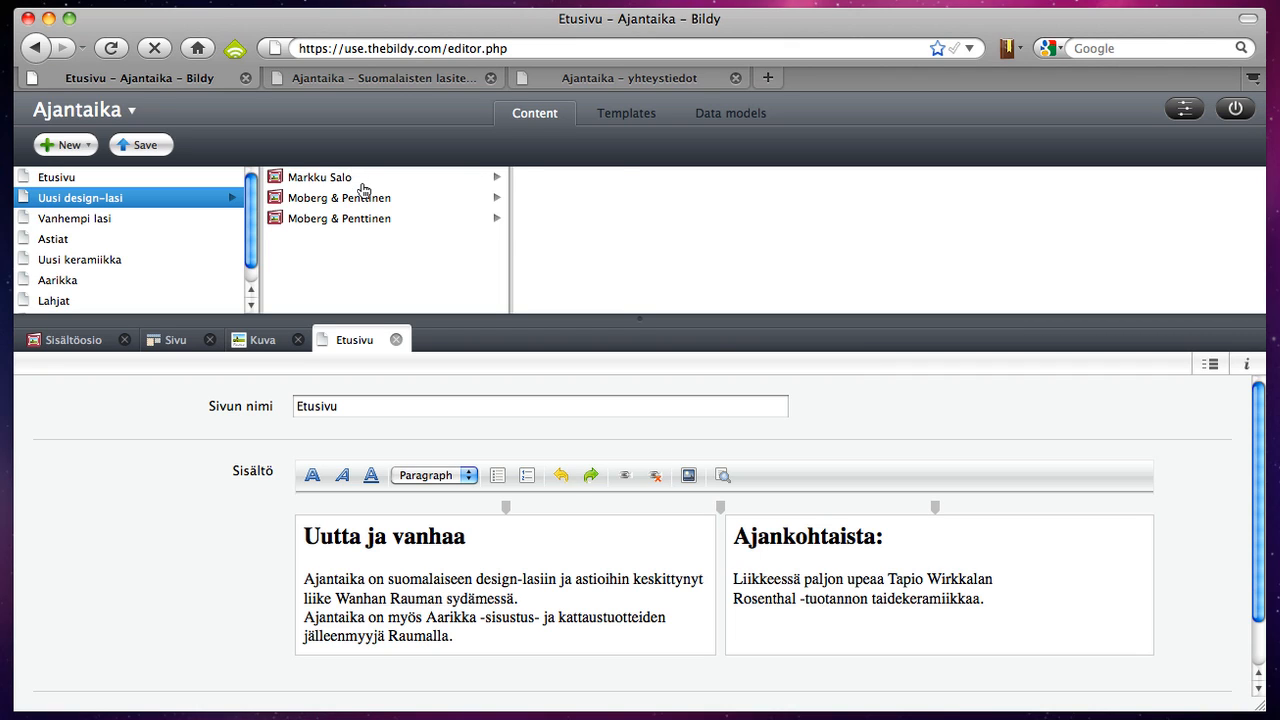
left_click(362, 184)
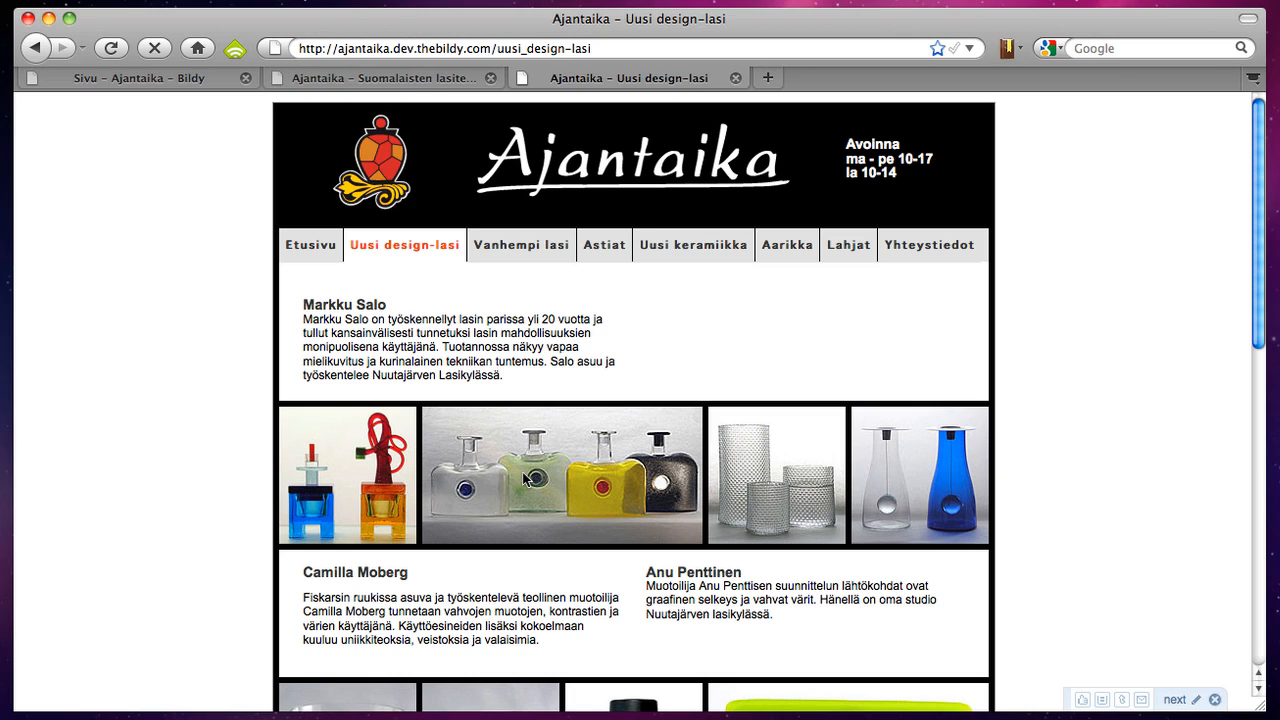
left_click(494, 50)
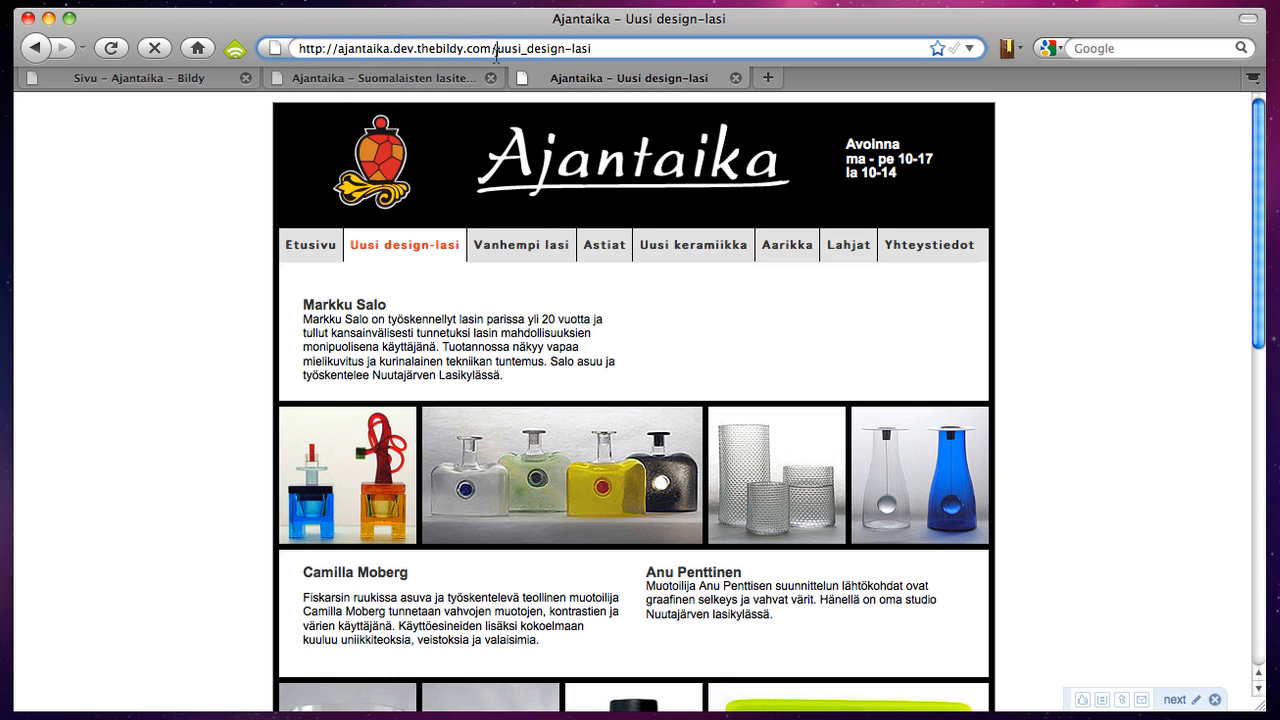
left_click_drag(496, 56, 278, 48)
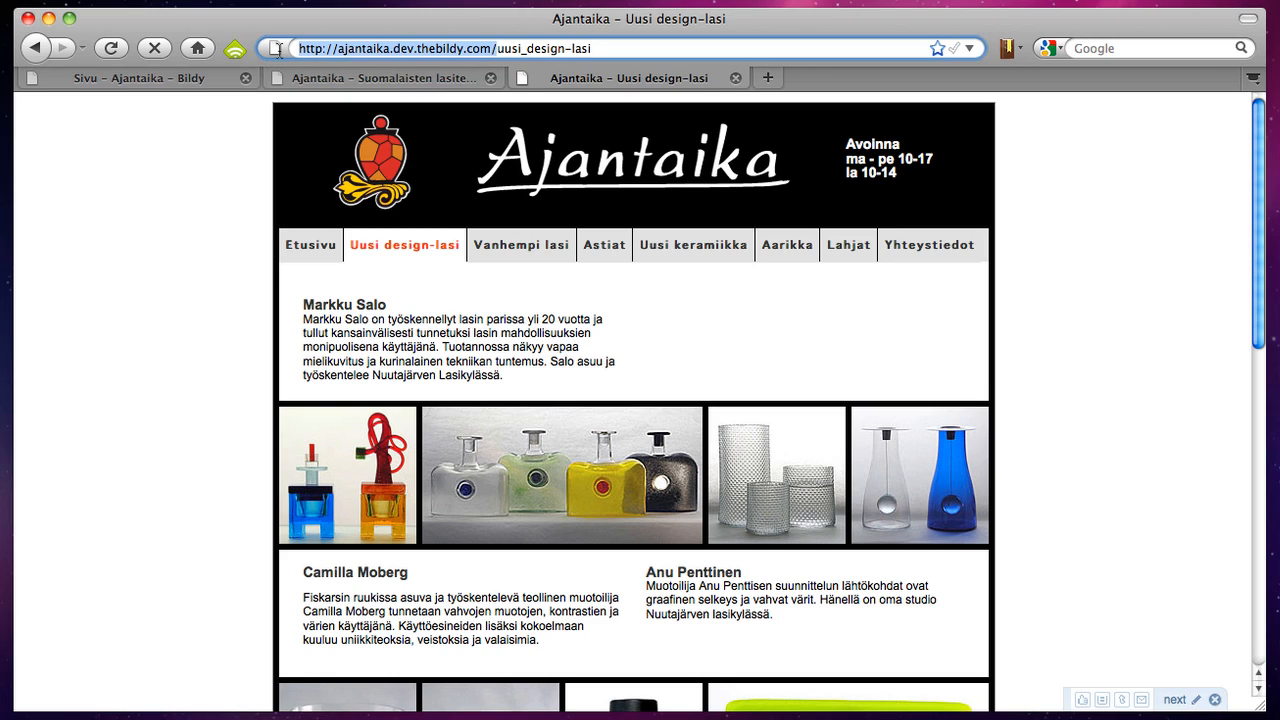